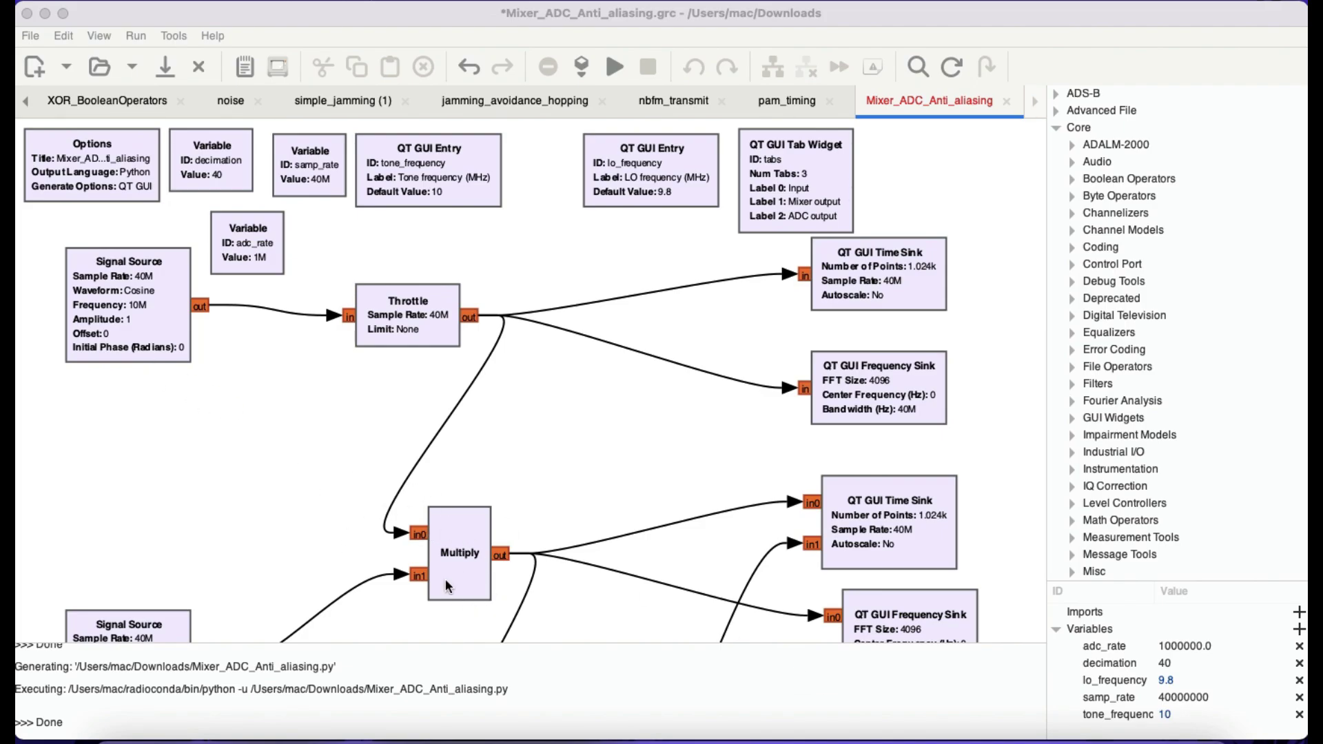
# - Move the 9.8M Signal Source up below the 10M source and the Multiply block up beside it, under the Throttle
pyautogui.click(143, 522)
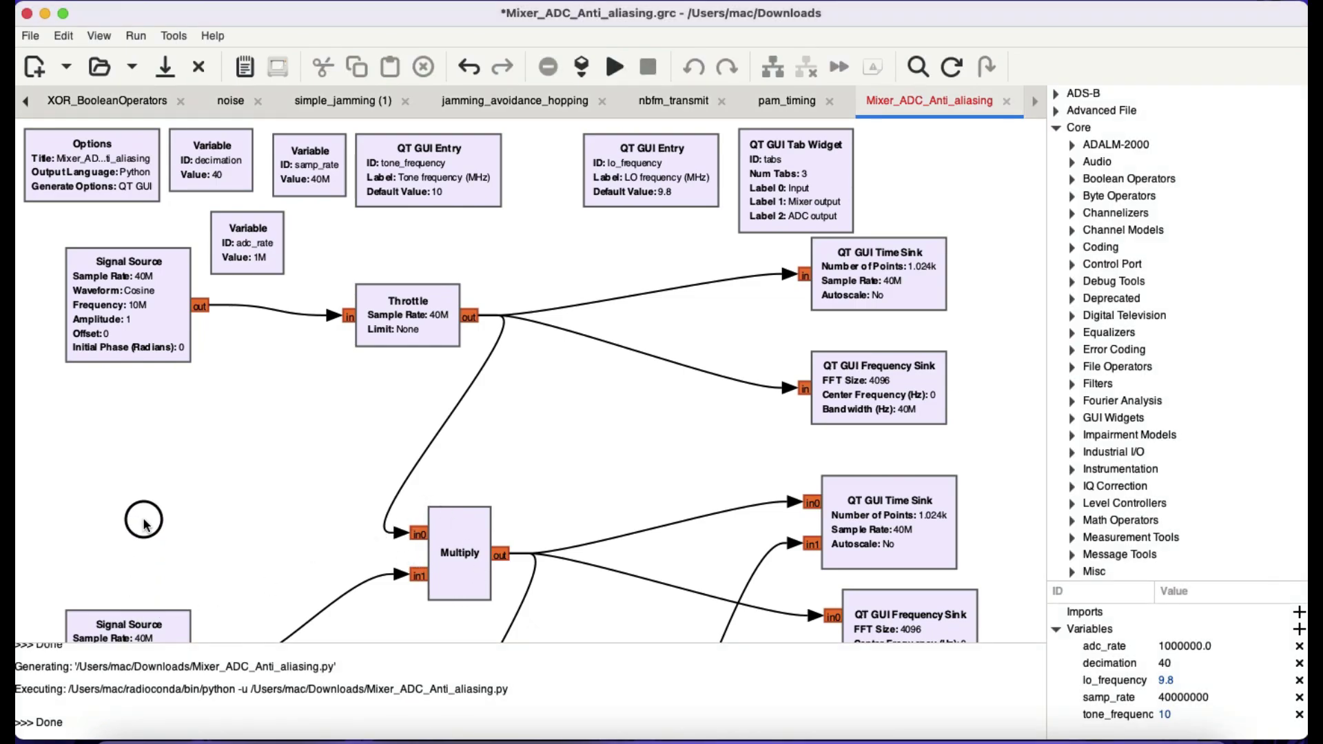
pyautogui.click(142, 625)
pyautogui.moveTo(142, 624); pyautogui.dragTo(152, 421)
pyautogui.moveTo(465, 531); pyautogui.dragTo(465, 437)
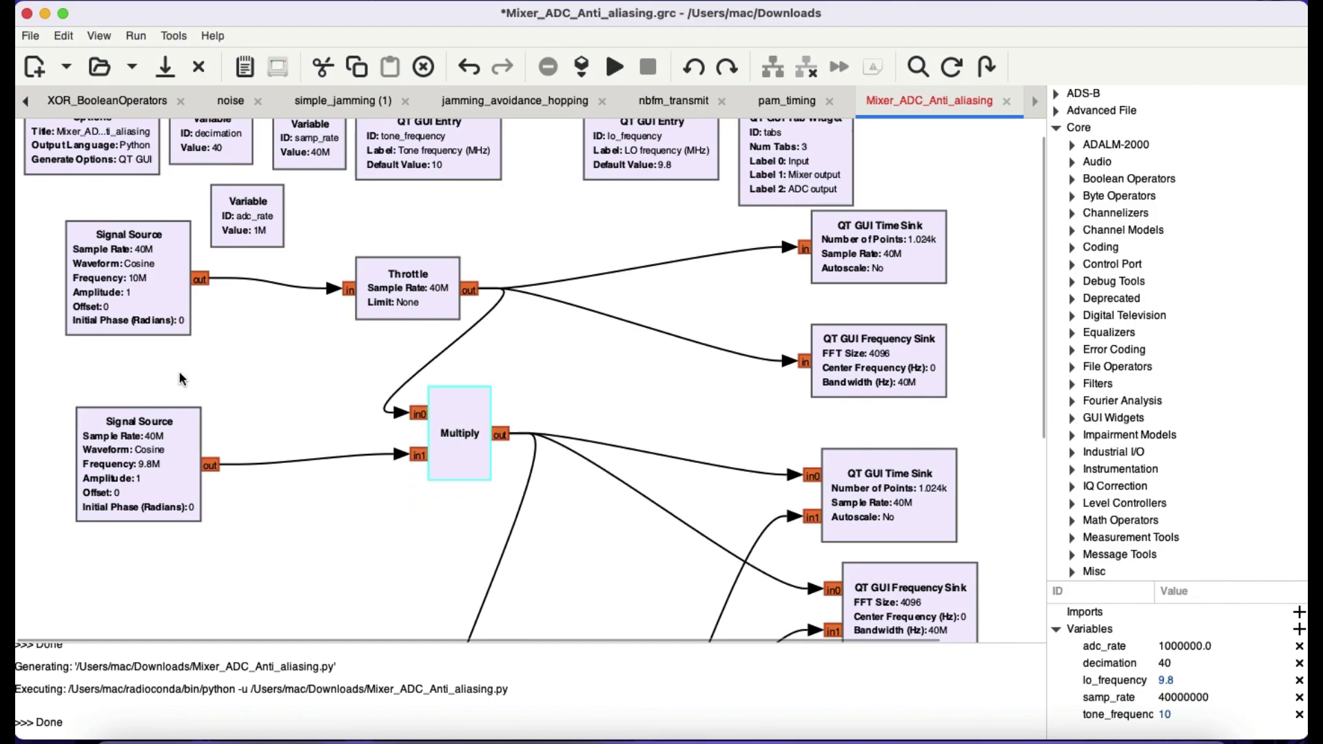
pyautogui.scroll(2, 179, 378)
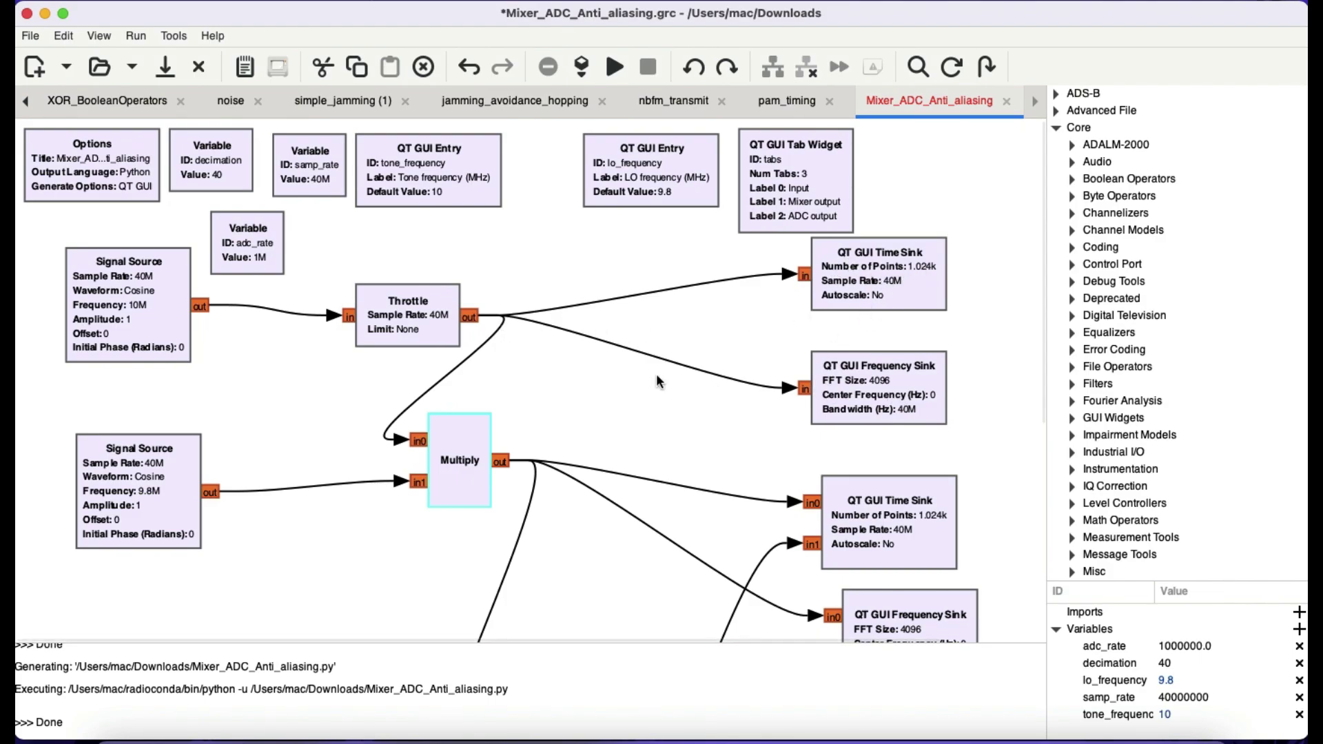
# - Inspect the properties of the lo_frequency QT GUI Entry and the LO Signal Source, closing both without changes
pyautogui.click(579, 387)
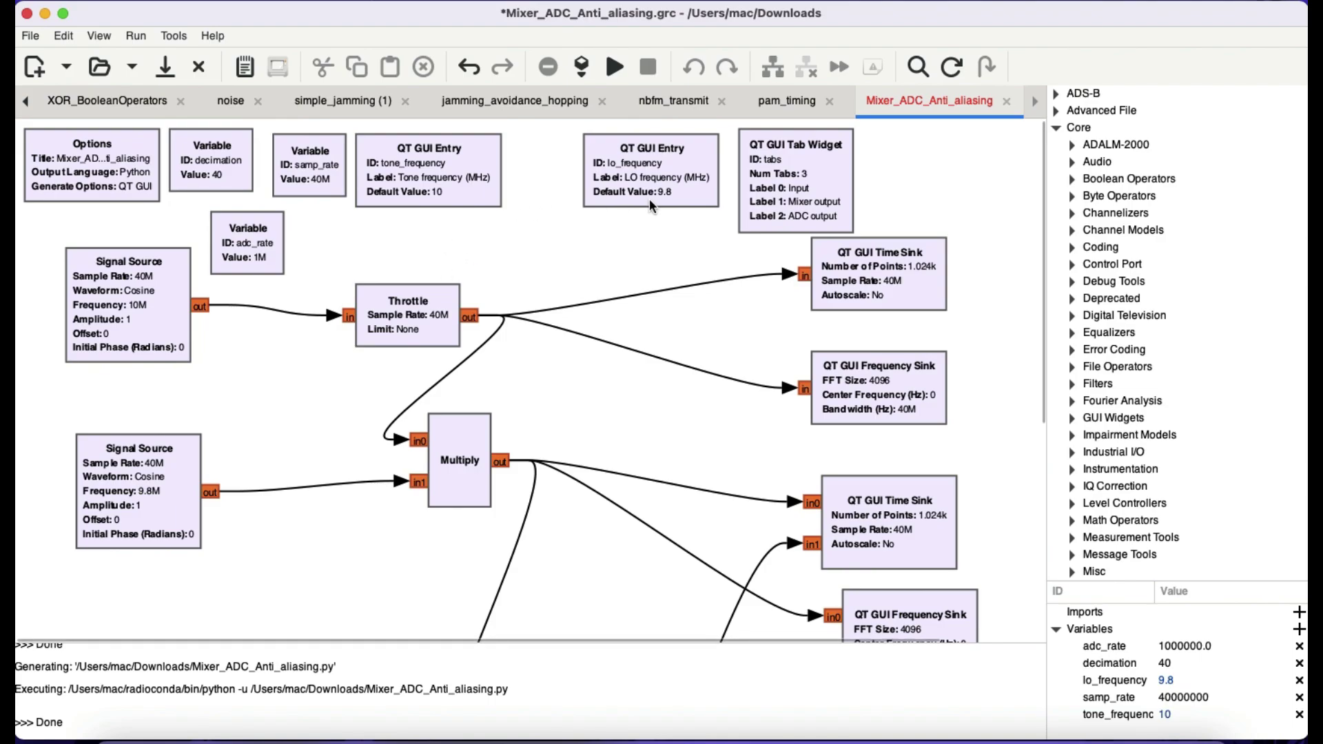
pyautogui.doubleClick(651, 175)
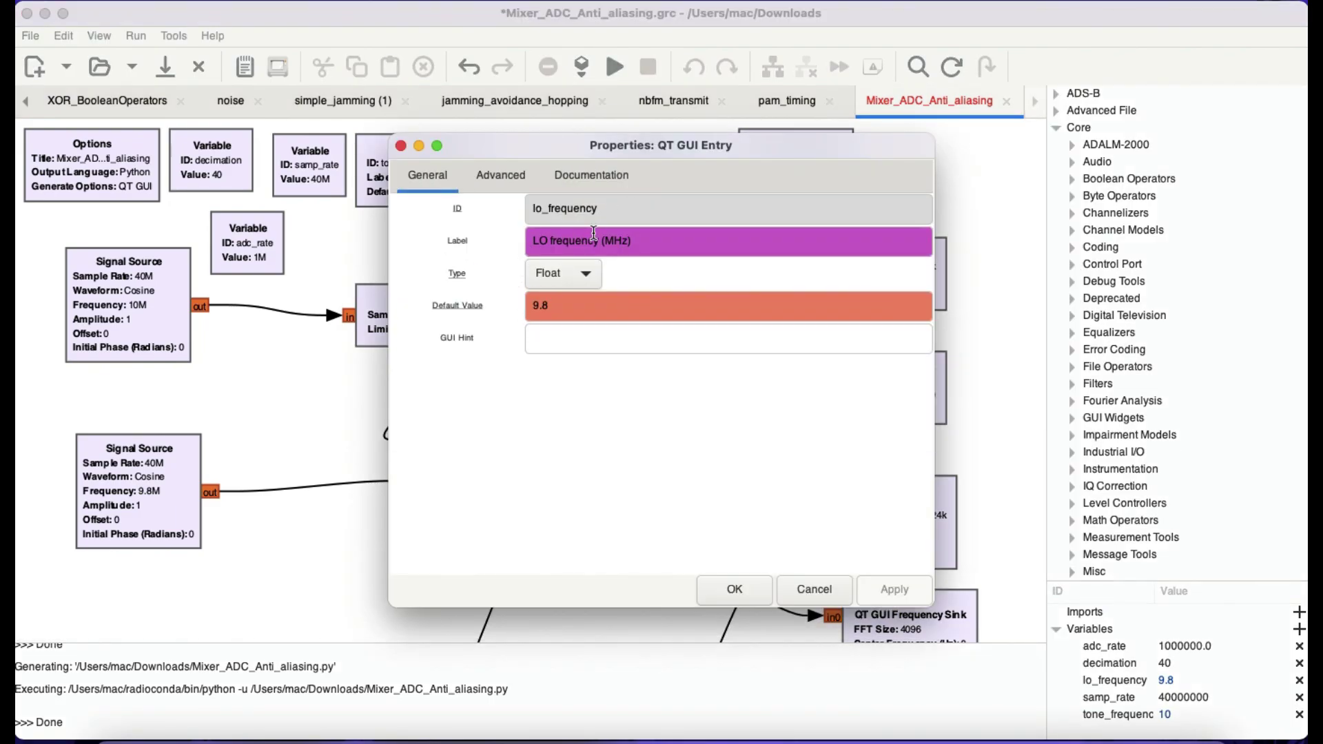
pyautogui.click(401, 148)
pyautogui.doubleClick(163, 510)
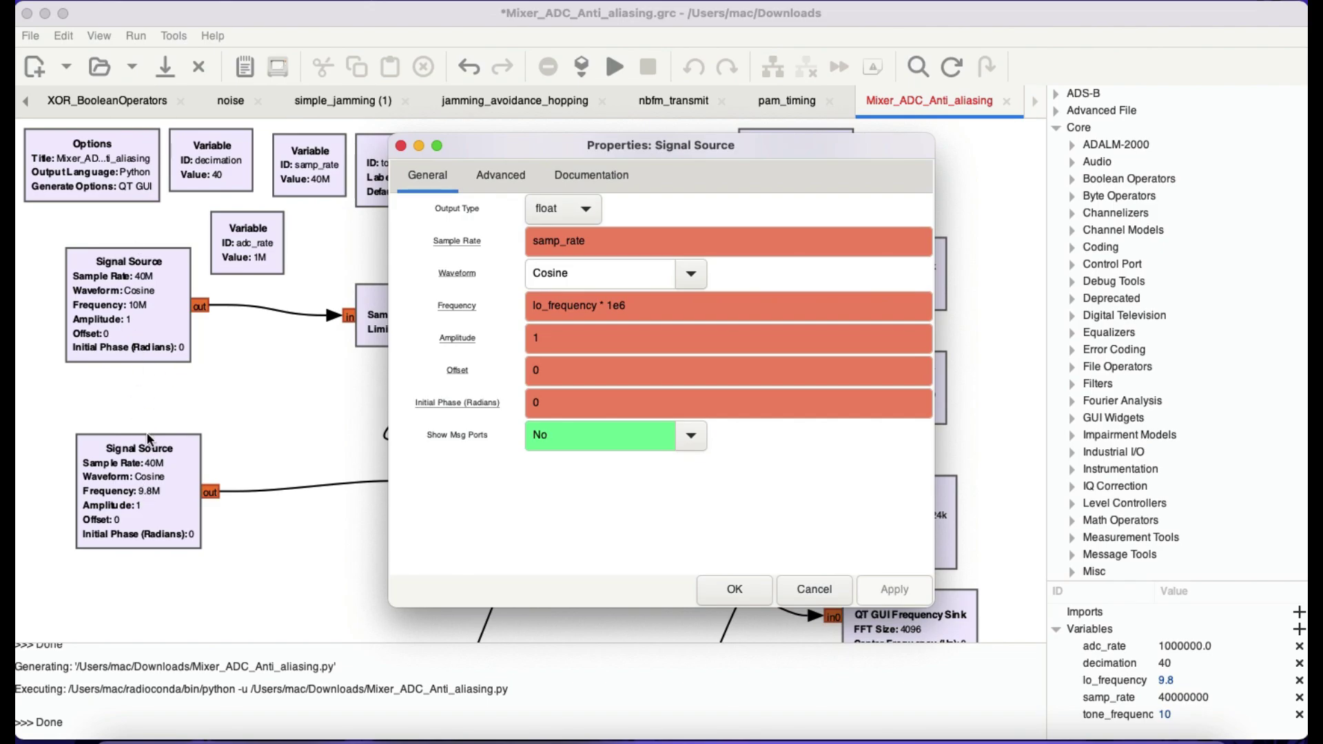
pyautogui.click(400, 146)
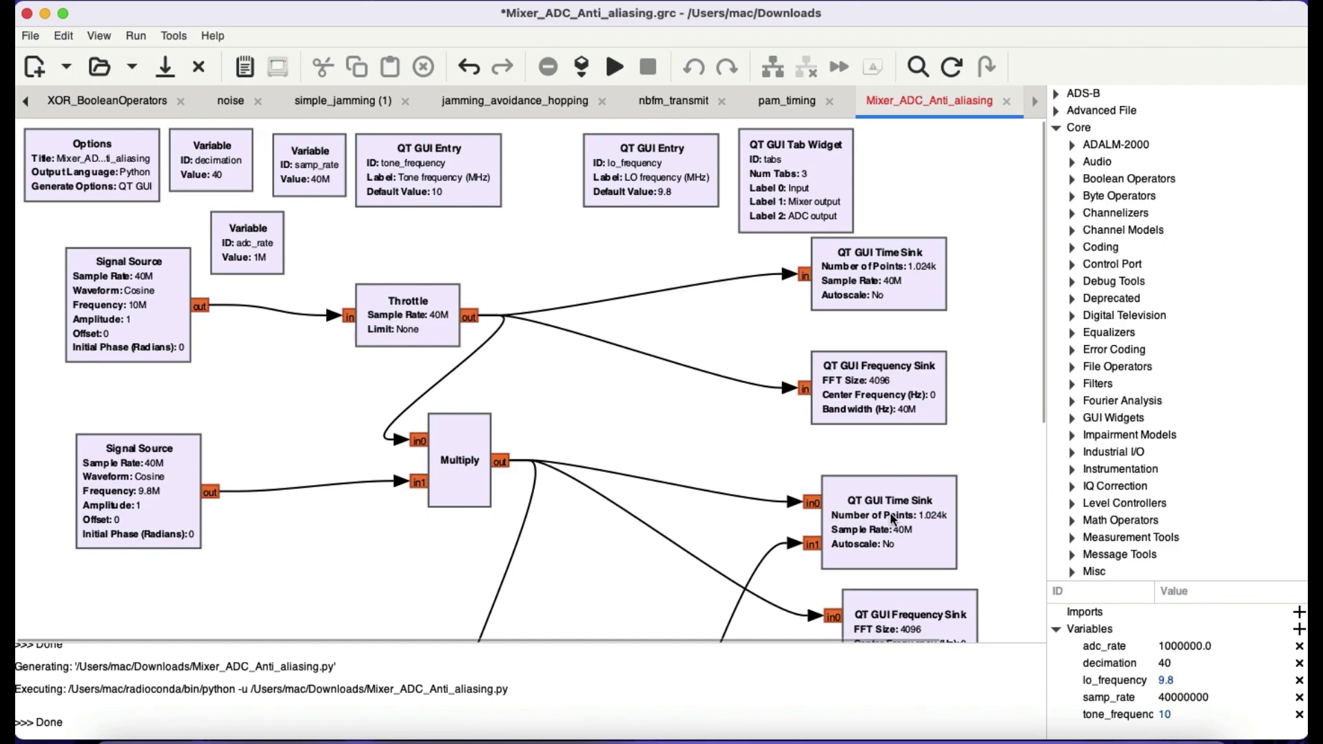
# - Tighten the lower flowgraph by moving the FFT Low Pass Filter, Keep 1 in N, and the 1M time and frequency sinks leftward
pyautogui.scroll(-5, 893, 520)
pyautogui.scroll(2, 893, 521)
pyautogui.hscroll(2, 893, 520)
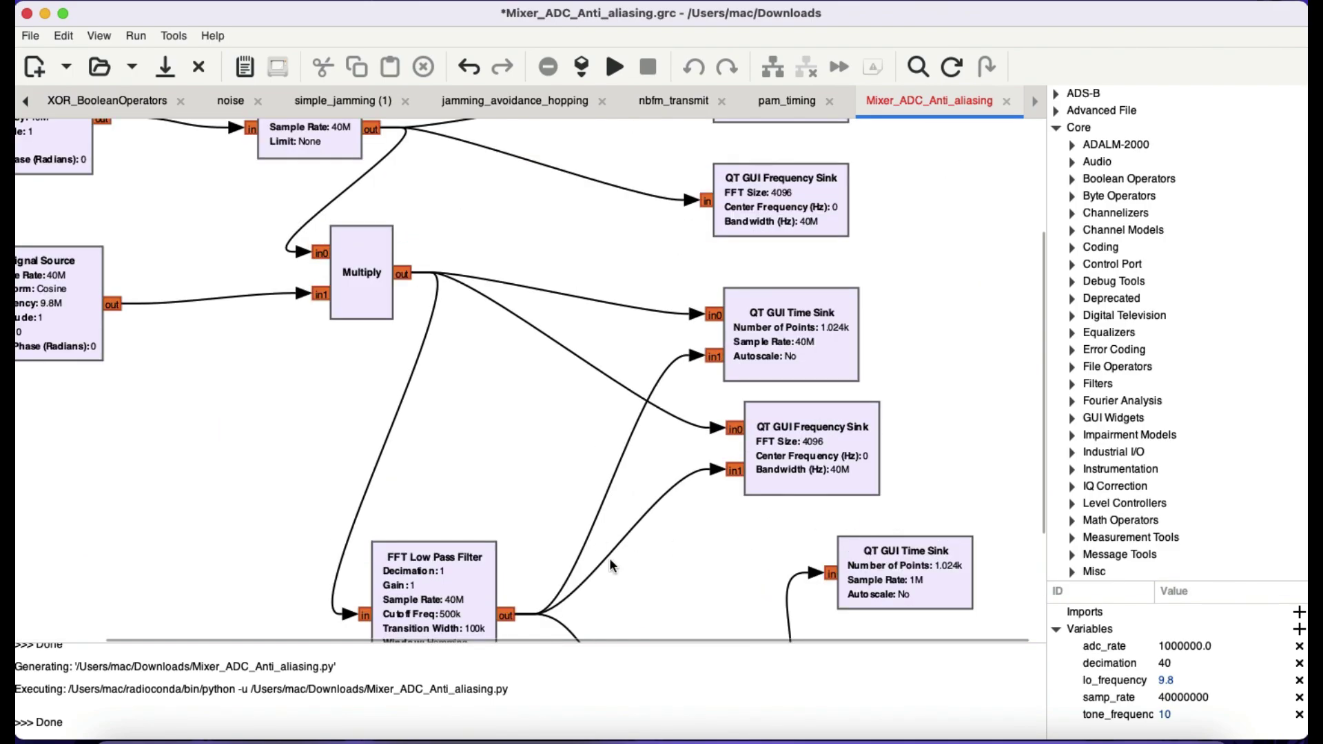
pyautogui.moveTo(441, 574); pyautogui.dragTo(348, 522)
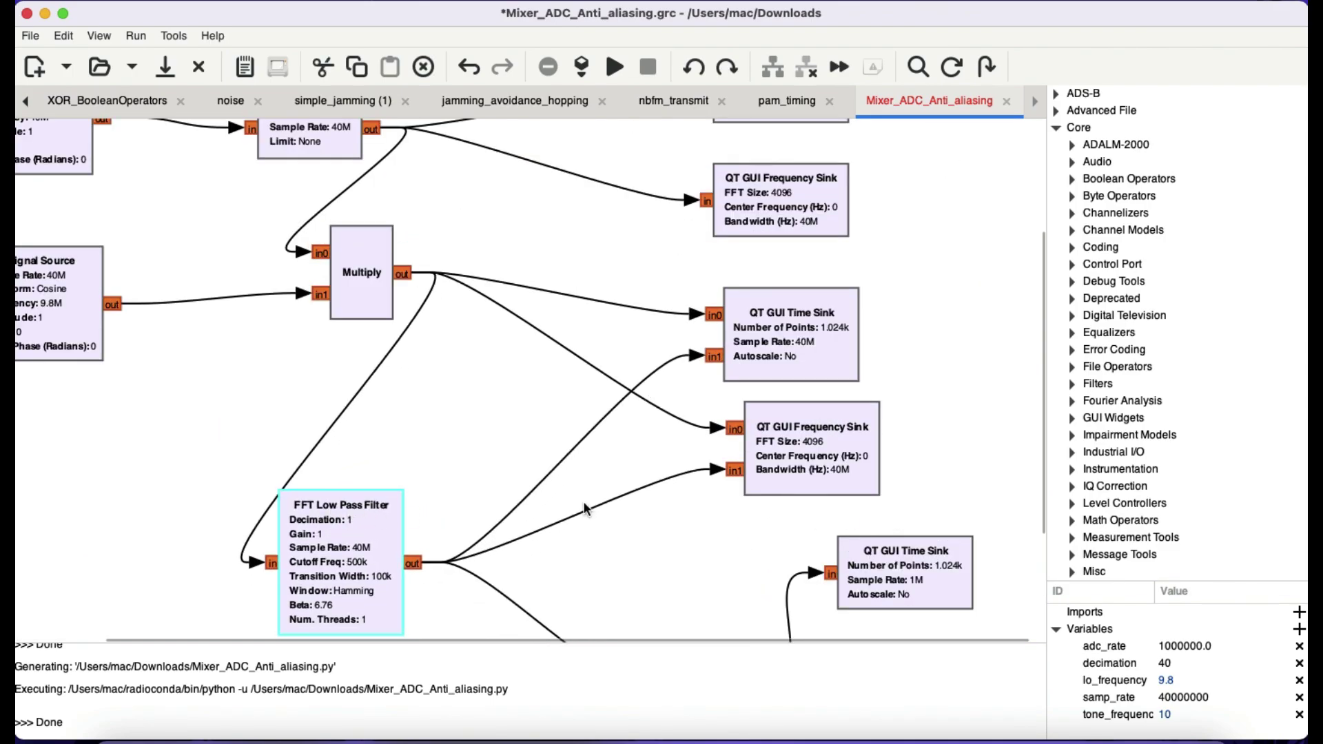
pyautogui.moveTo(888, 580); pyautogui.dragTo(814, 559)
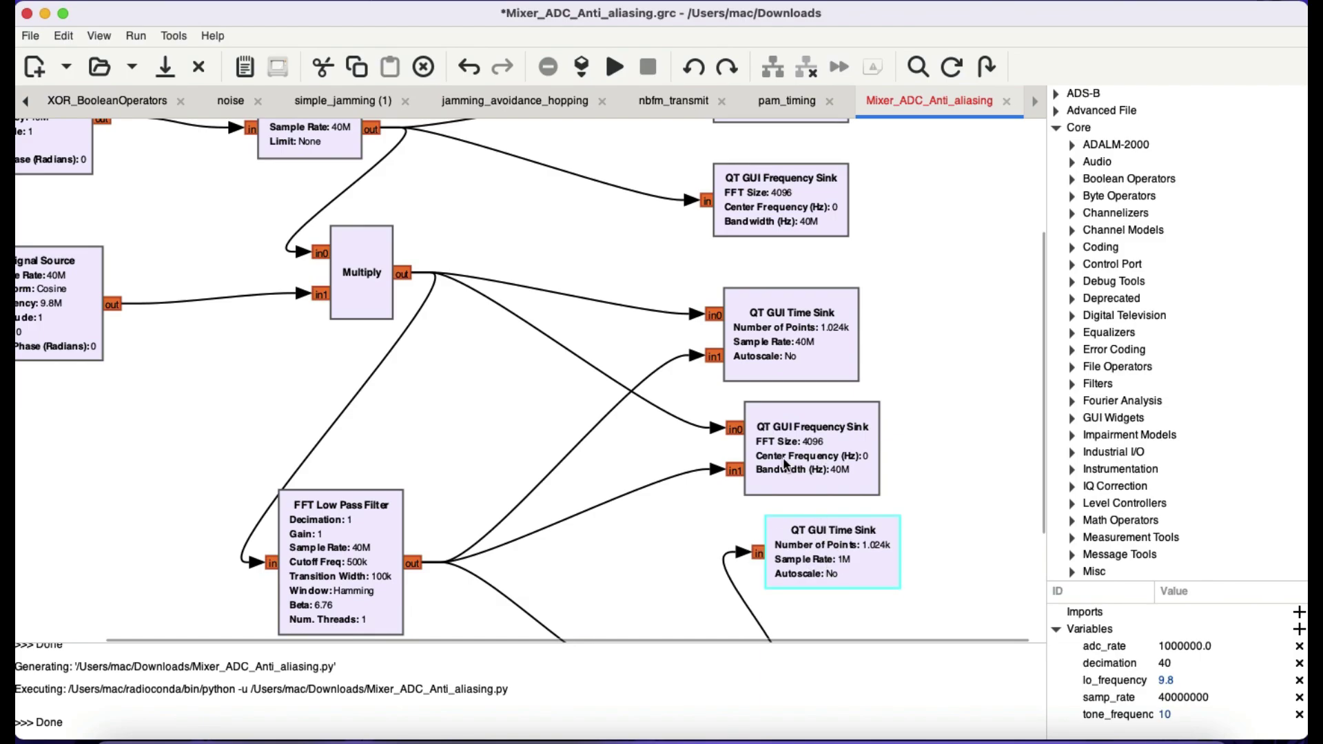
pyautogui.scroll(-3, 803, 464)
pyautogui.moveTo(696, 491); pyautogui.dragTo(621, 428)
pyautogui.moveTo(881, 514); pyautogui.dragTo(834, 513)
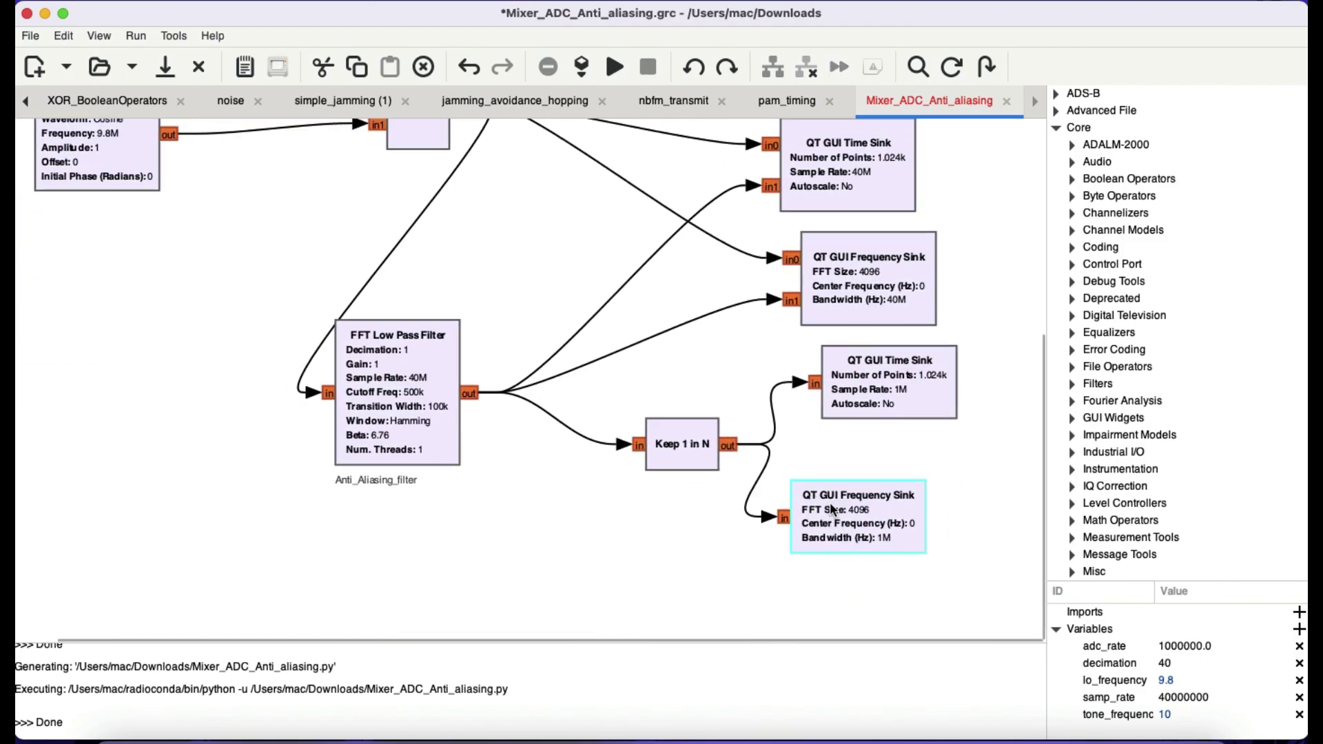
# - Run the flowgraph and reposition its output window over the canvas so the input plots are fully readable
pyautogui.scroll(6, 598, 316)
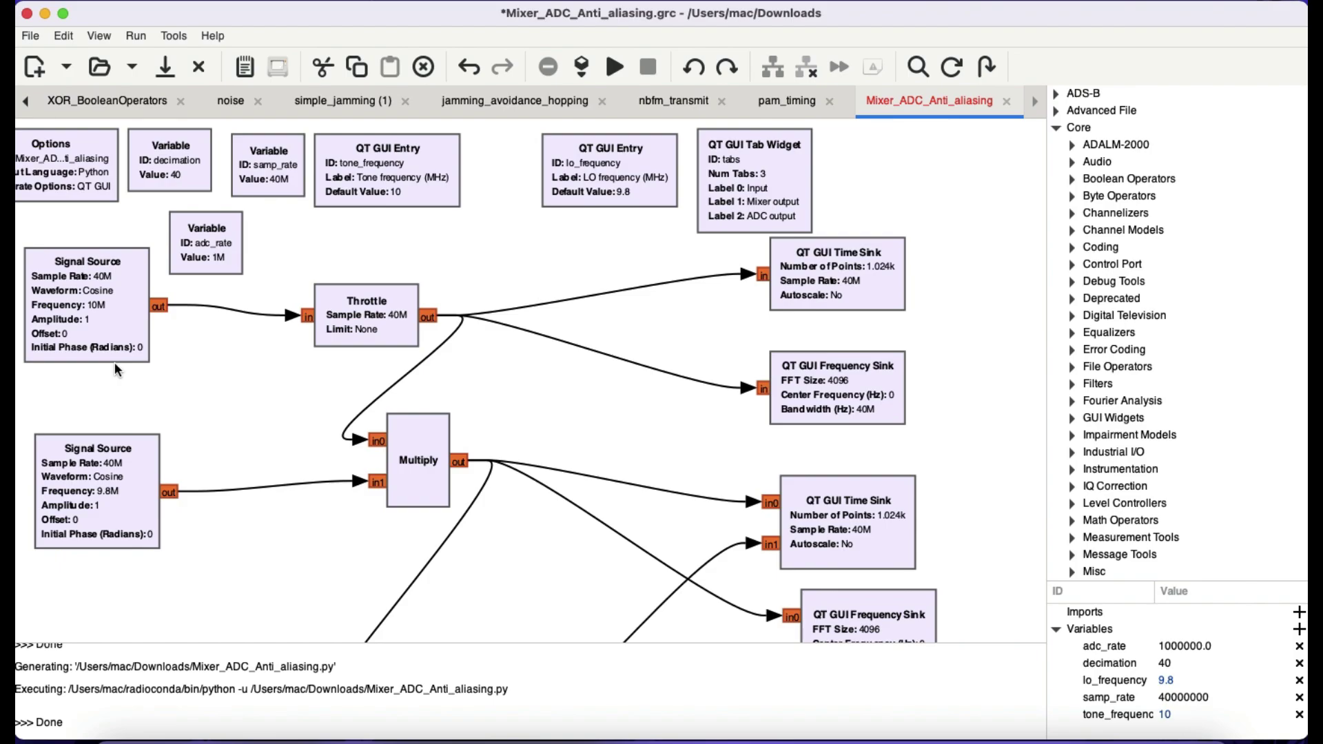
pyautogui.click(617, 69)
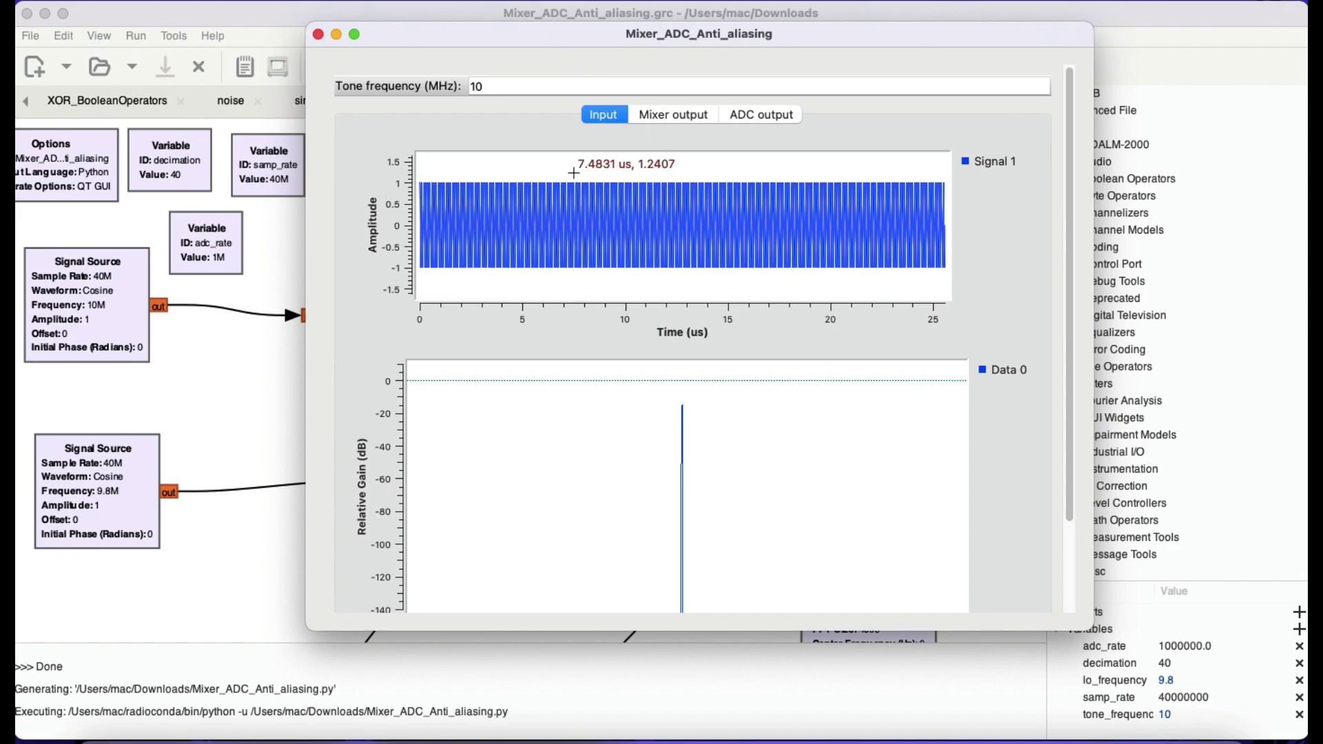
pyautogui.moveTo(664, 31); pyautogui.dragTo(503, 316)
pyautogui.moveTo(303, 274); pyautogui.dragTo(169, 552)
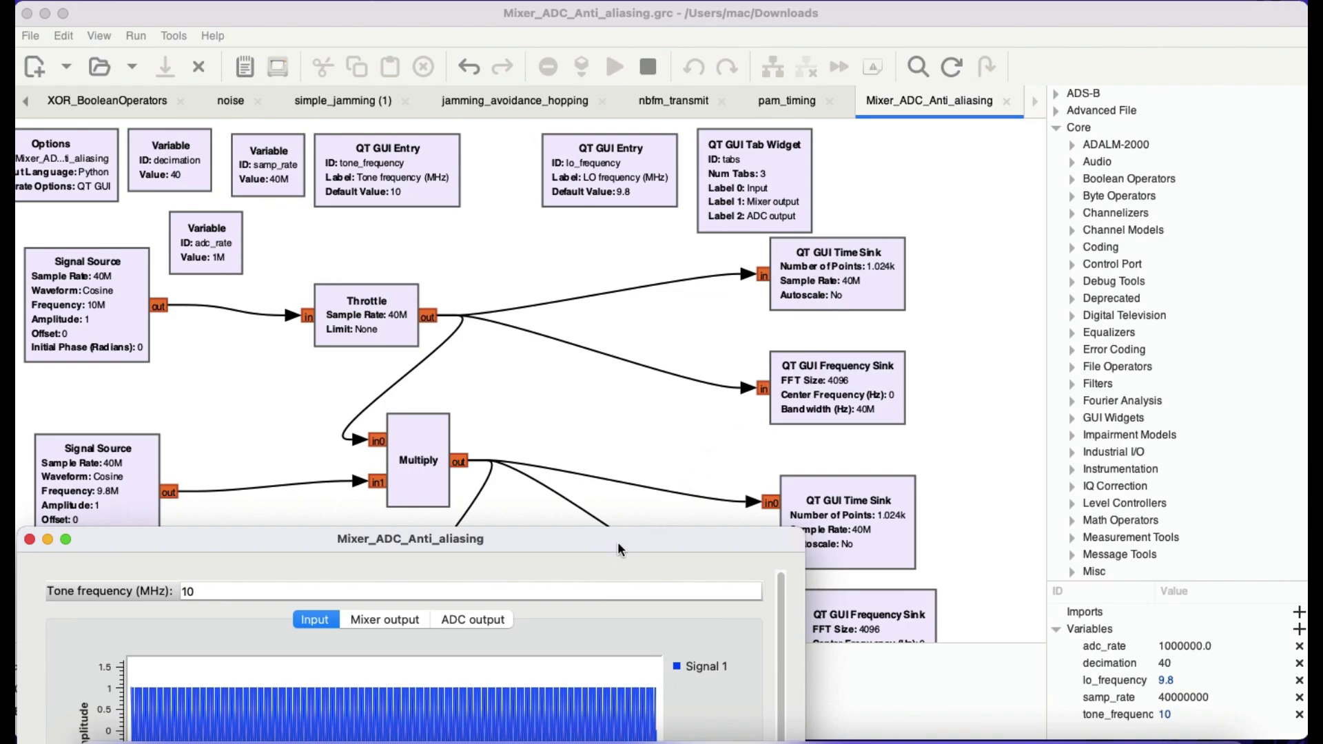
pyautogui.moveTo(616, 540); pyautogui.dragTo(685, 53)
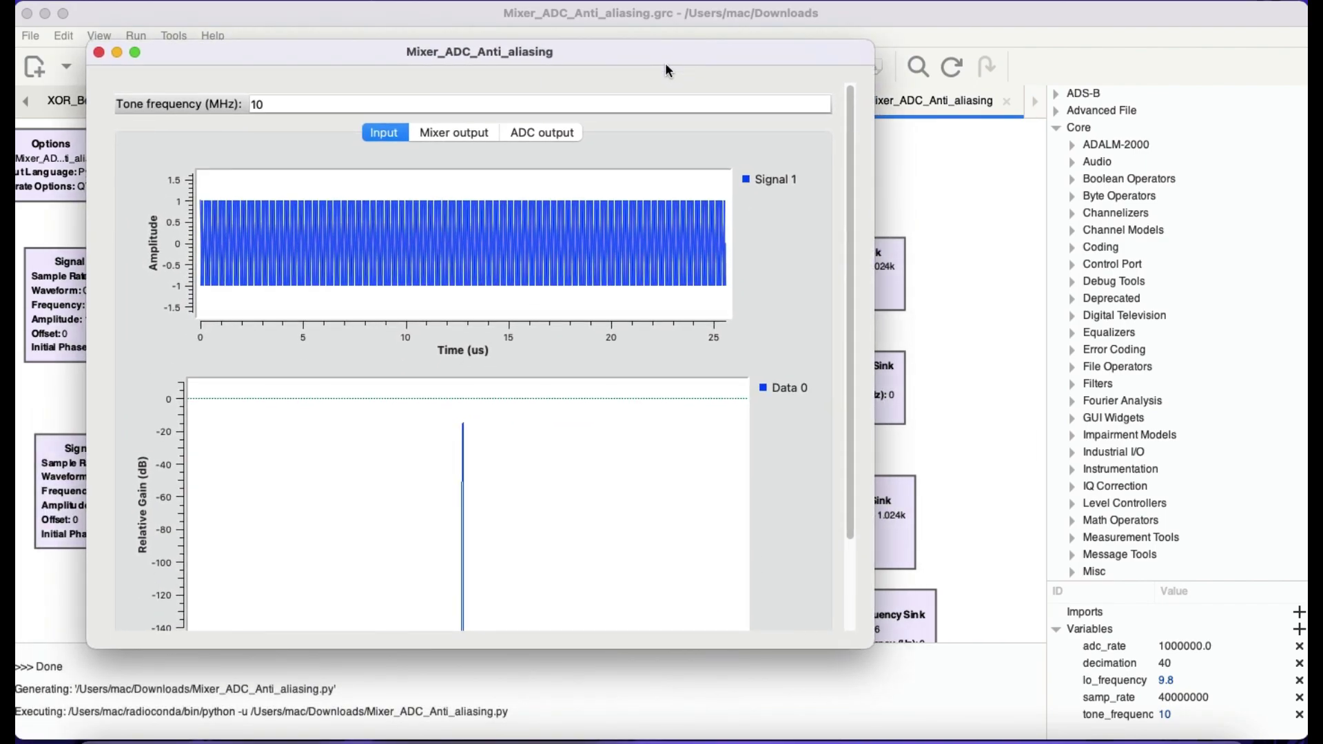
# - Zoom in on the input time plot to about a dozen cycles and examine the tone's spectrum below it
pyautogui.moveTo(397, 184); pyautogui.dragTo(522, 300)
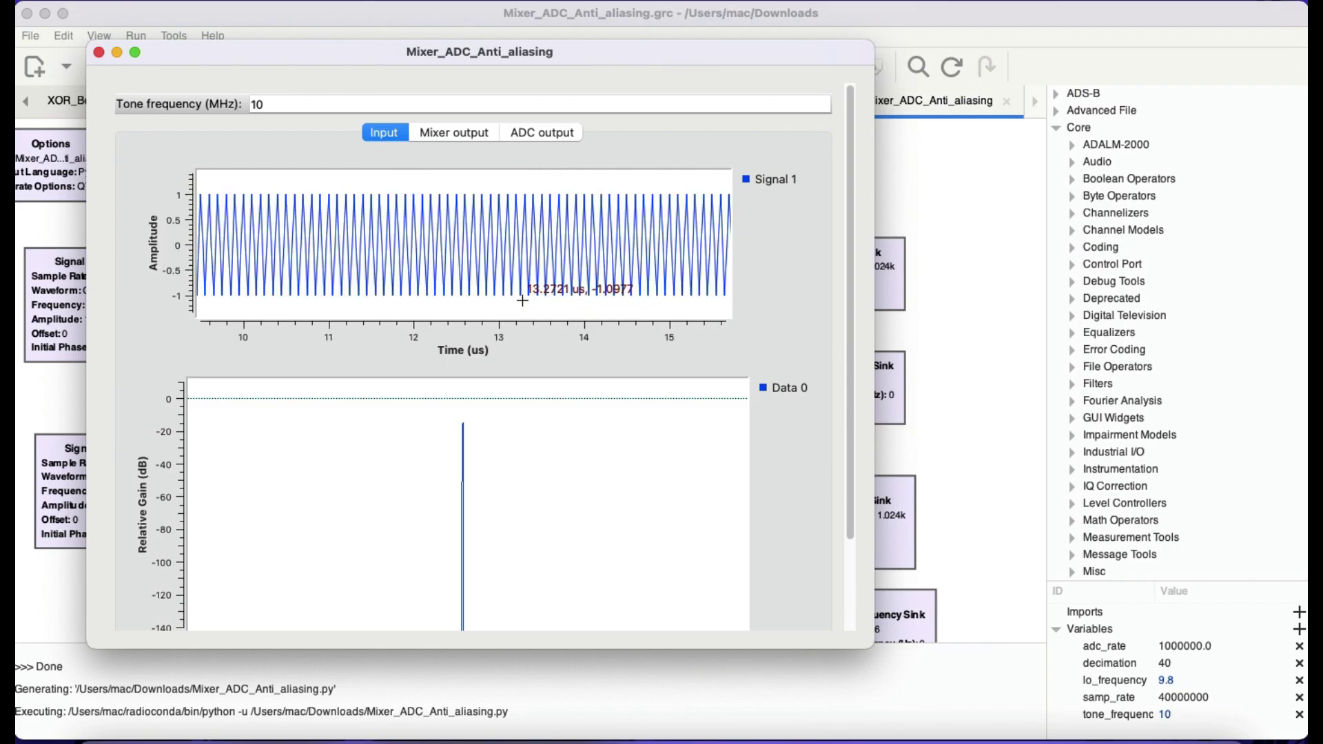
pyautogui.moveTo(392, 190); pyautogui.dragTo(498, 302)
pyautogui.scroll(-4, 498, 302)
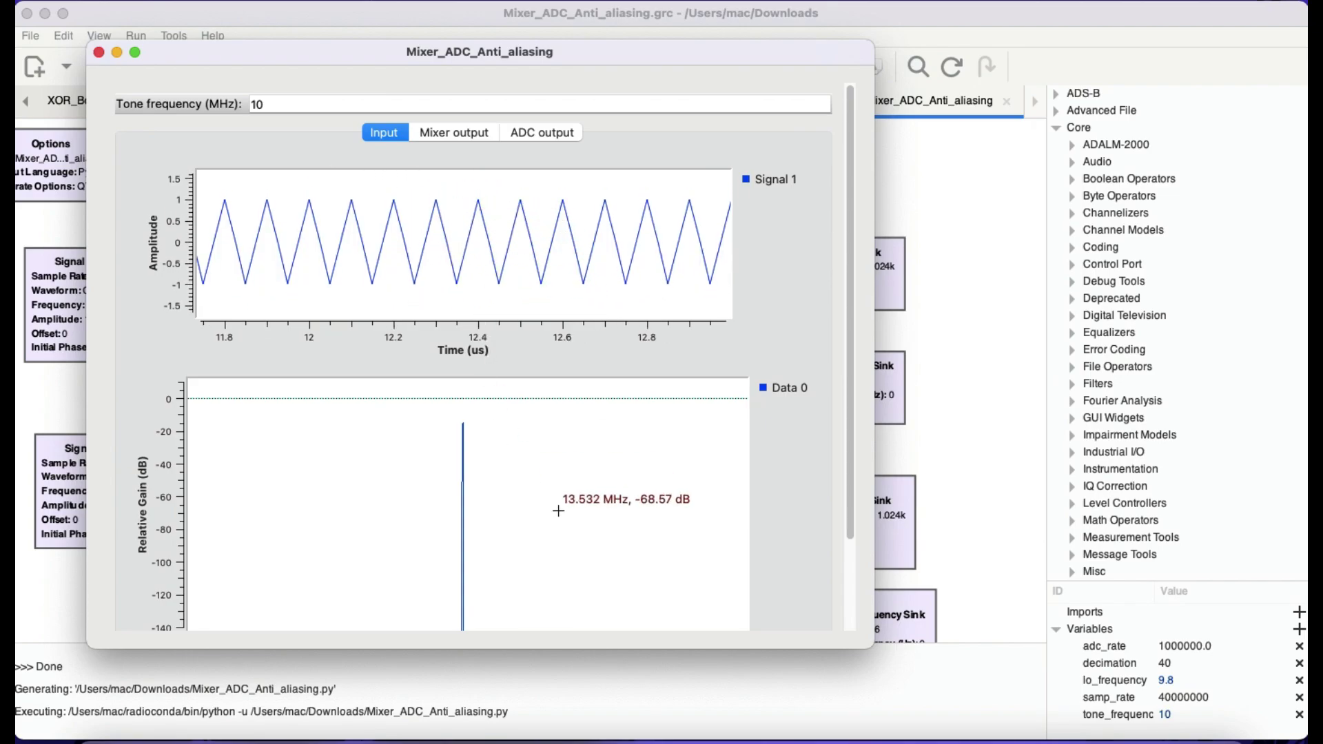
pyautogui.scroll(-3, 558, 508)
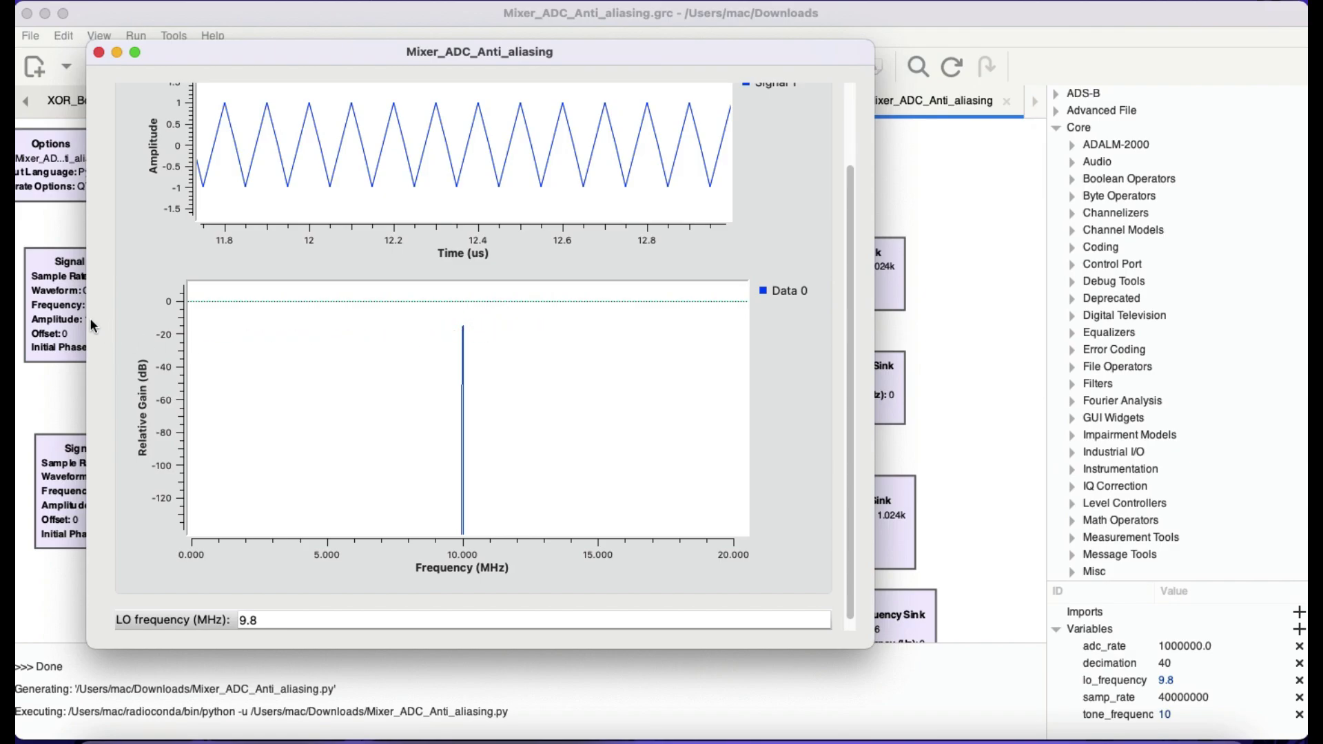
pyautogui.scroll(3, 369, 321)
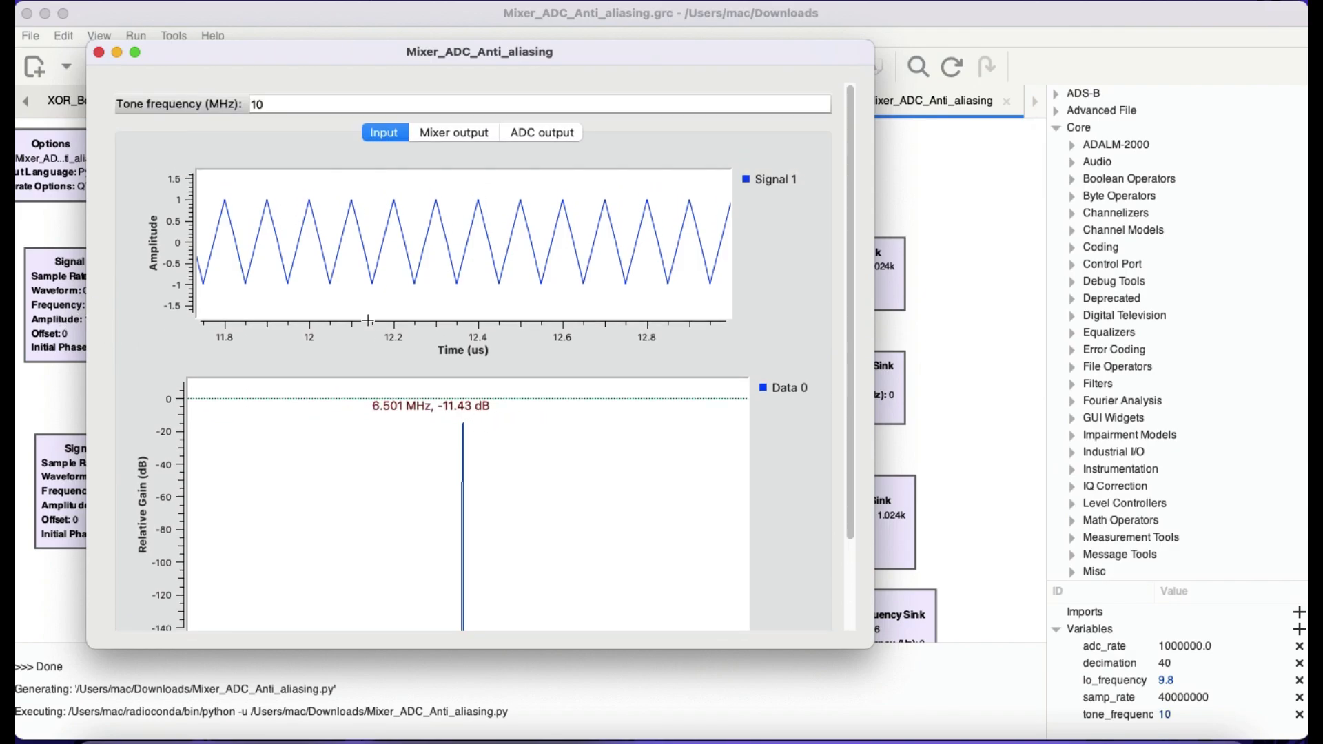
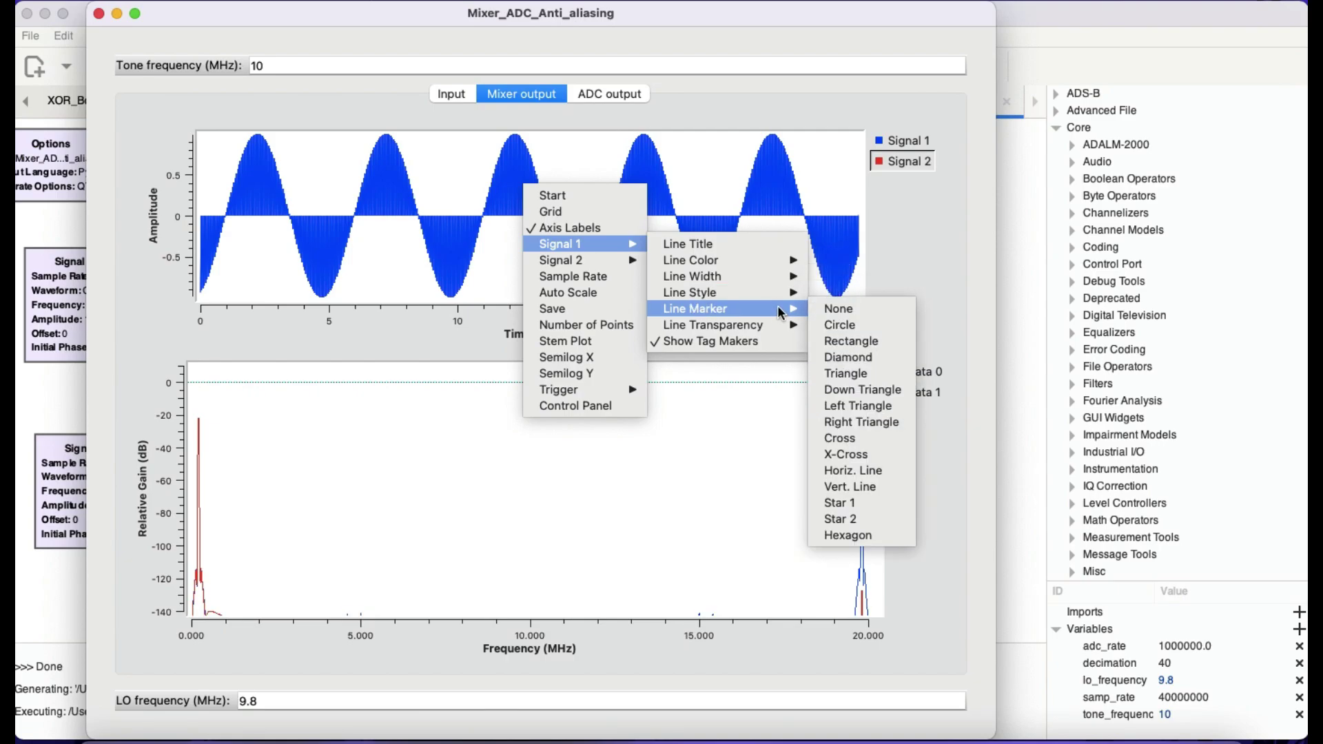
# - Set Signal 1's line marker to Circle in the mixer output time plot and zoom in on one positive envelope lobe
pyautogui.click(828, 328)
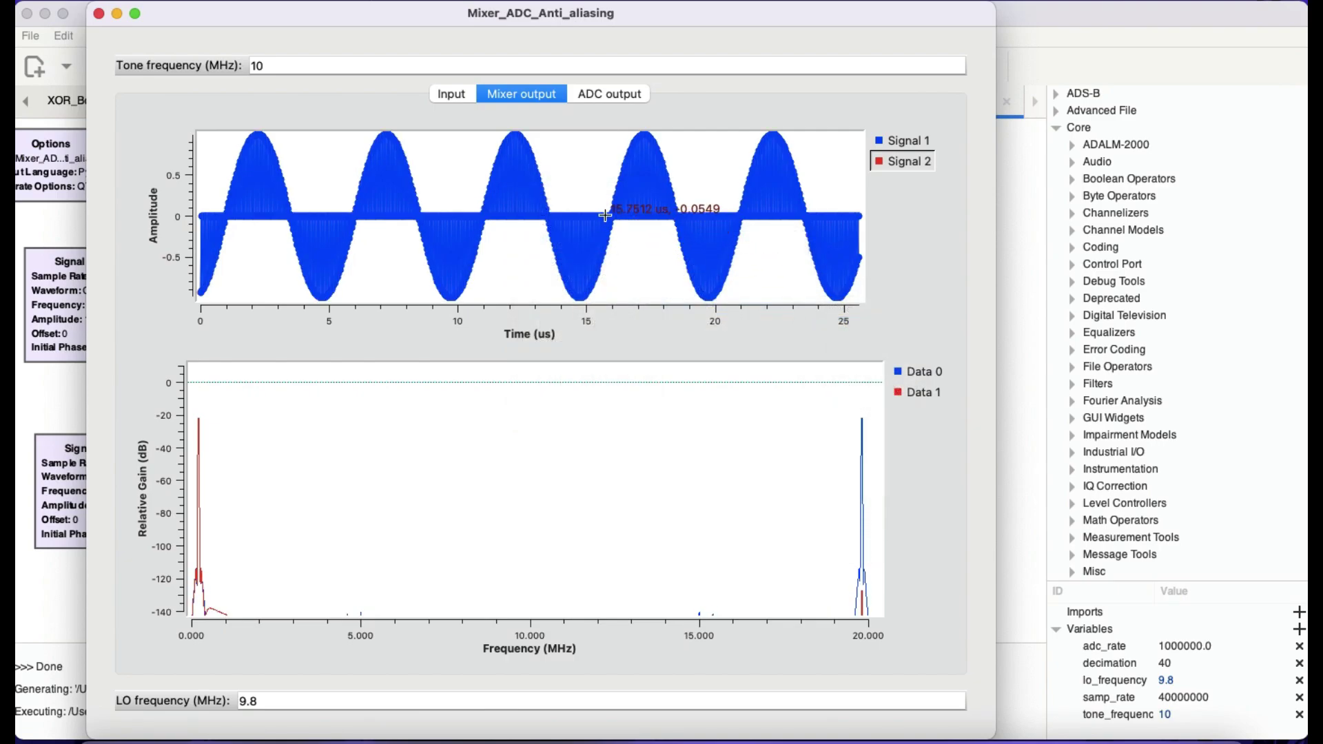
pyautogui.scroll(4, 593, 205)
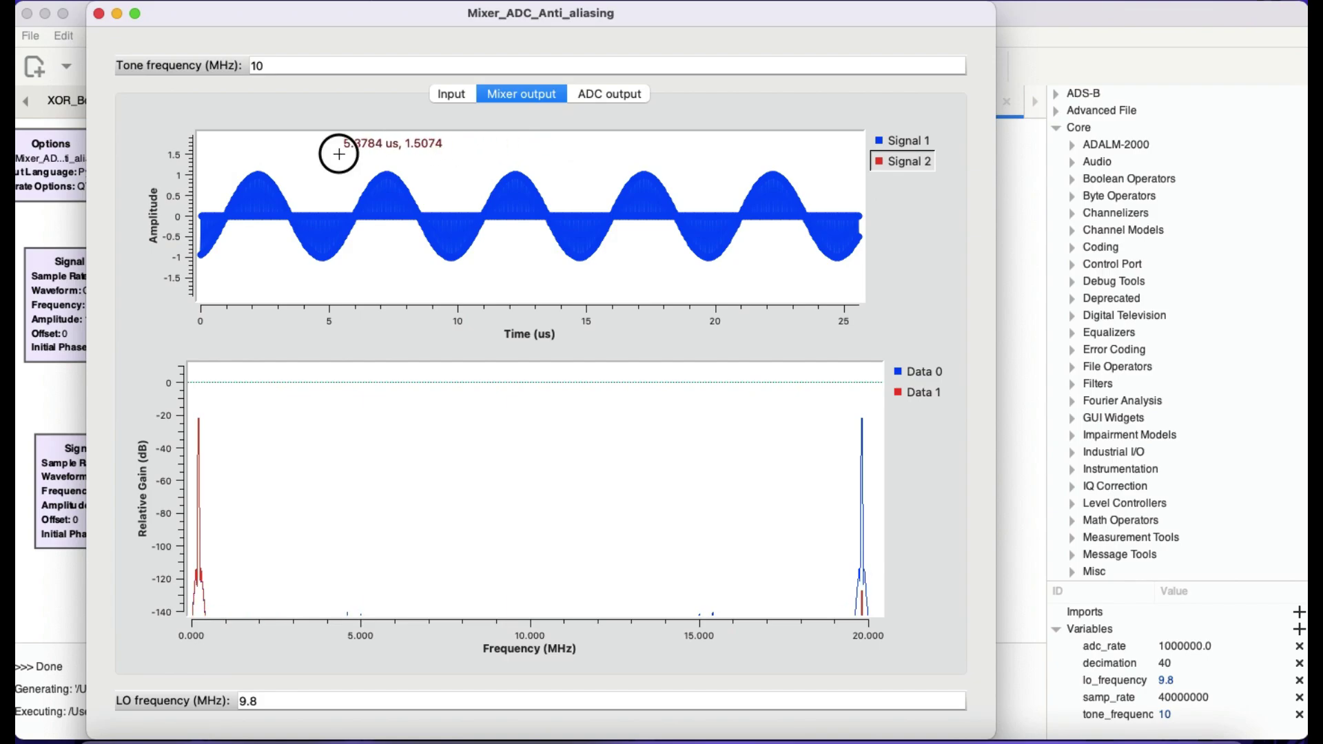
pyautogui.moveTo(339, 154); pyautogui.dragTo(560, 285)
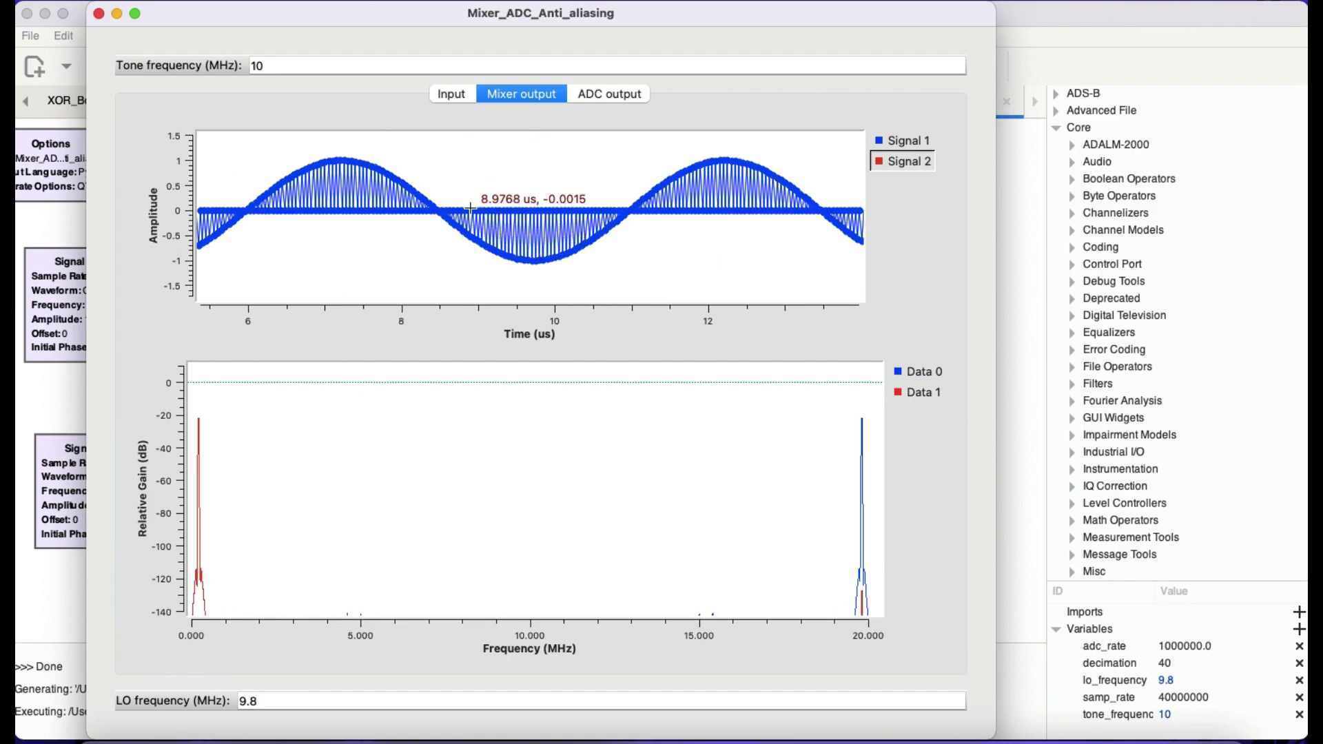
pyautogui.moveTo(259, 143); pyautogui.dragTo(437, 276)
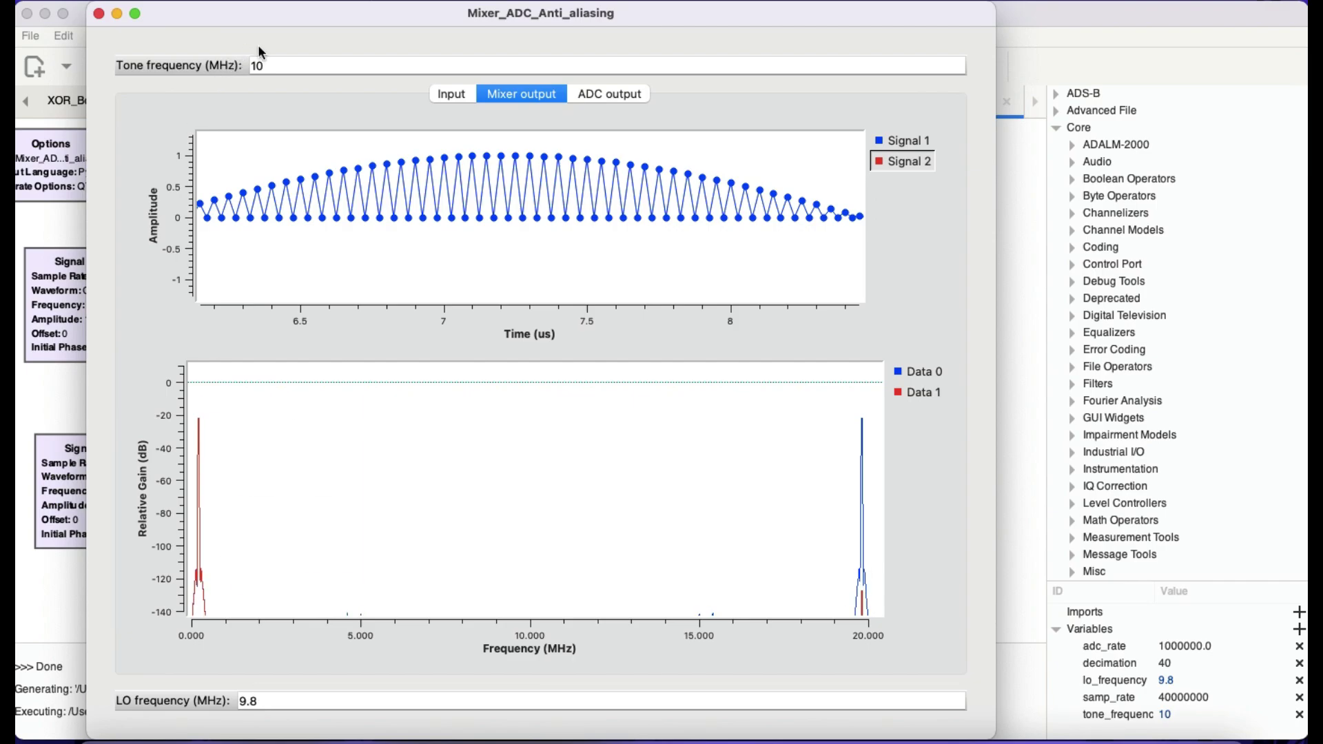
# - Set the LO frequency to 9.7 MHz and check the low-frequency peak in the mixer output spectrum
pyautogui.moveTo(241, 708)
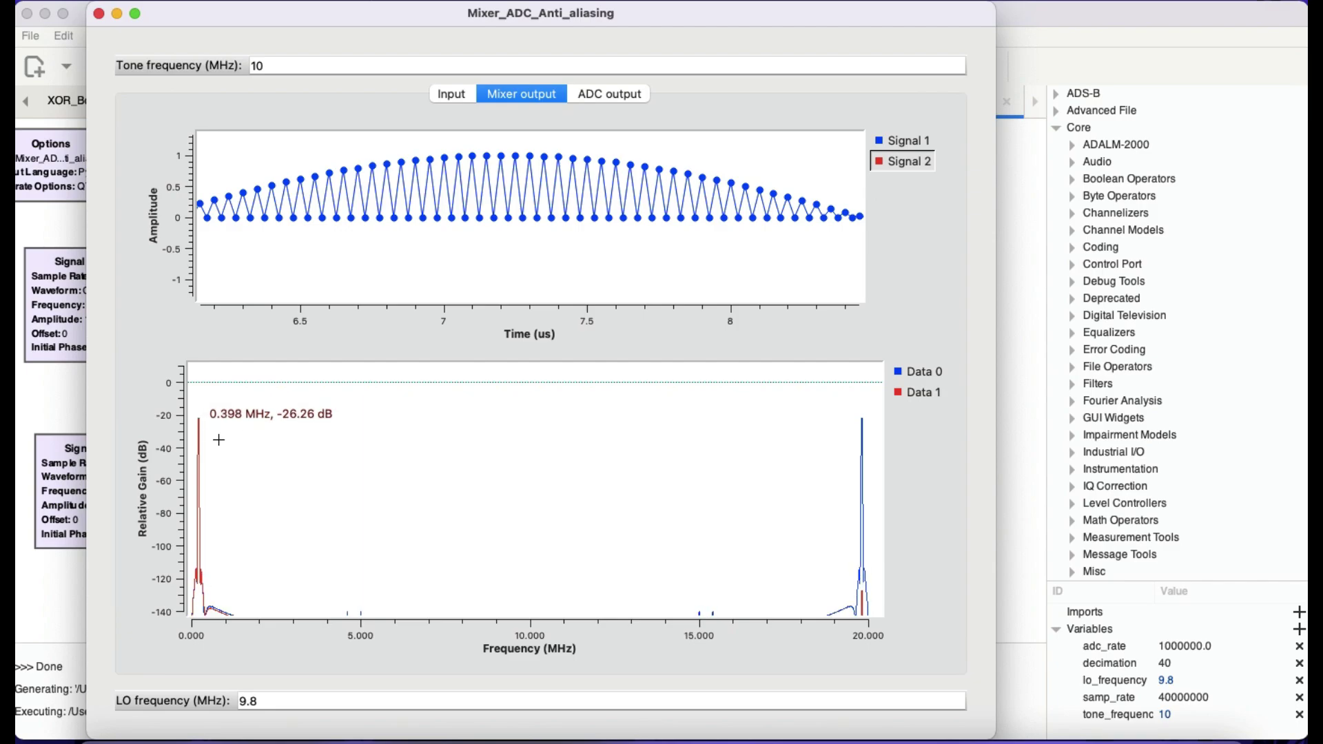
pyautogui.click(273, 706)
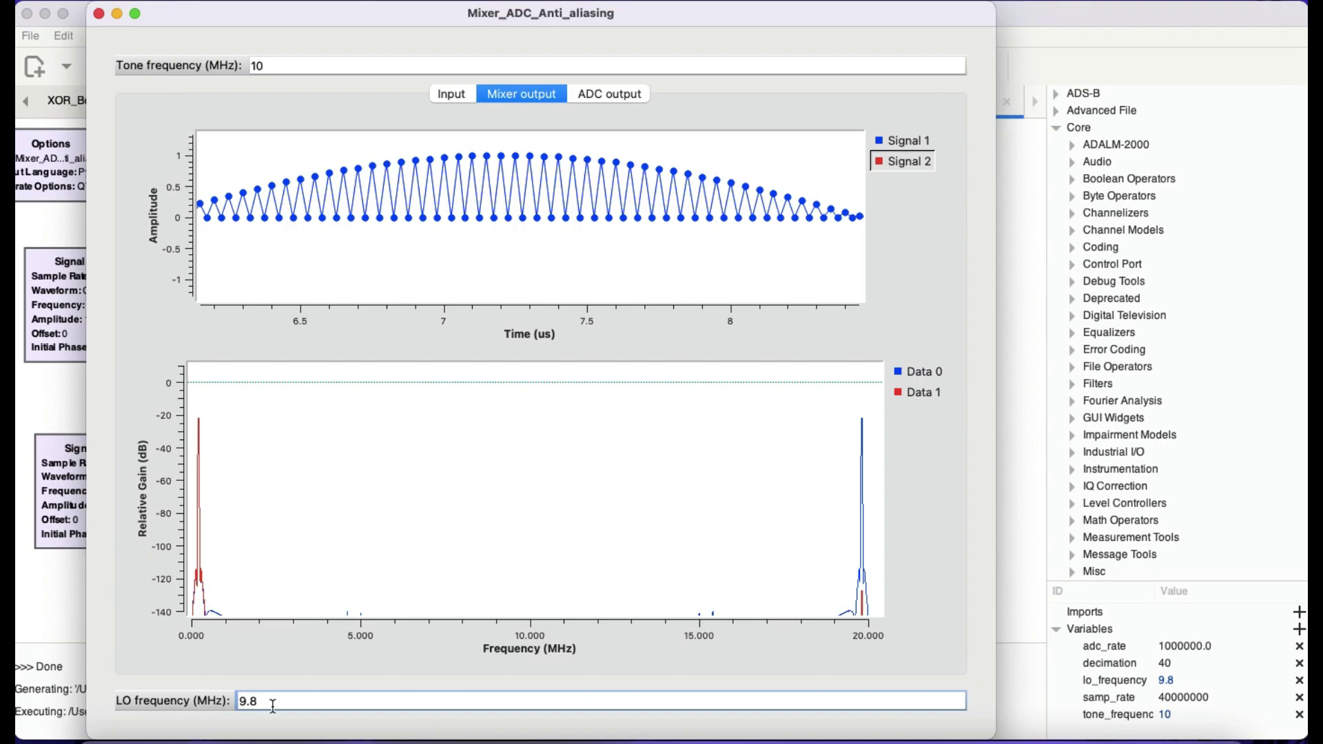
pyautogui.press('BackSpace')
pyautogui.press('BackSpace')
pyautogui.write('.7')
pyautogui.press('Return')
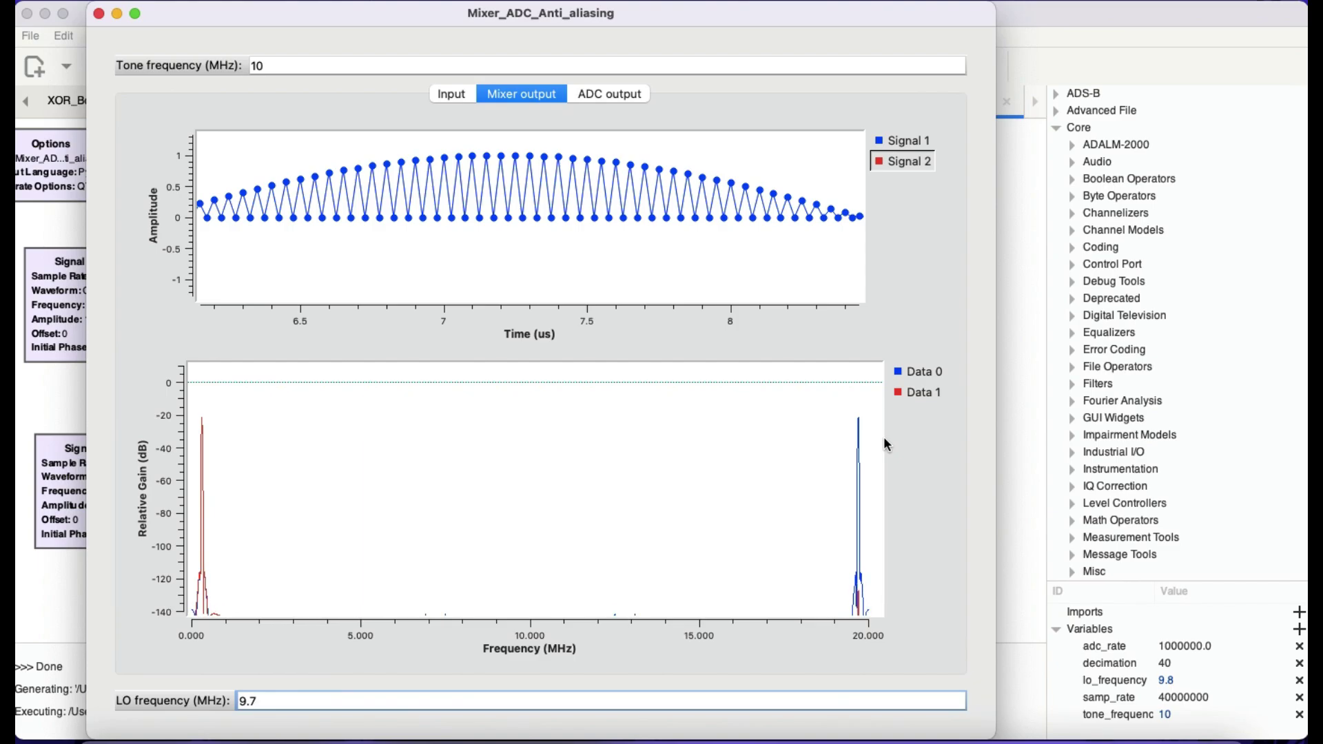
pyautogui.moveTo(211, 440)
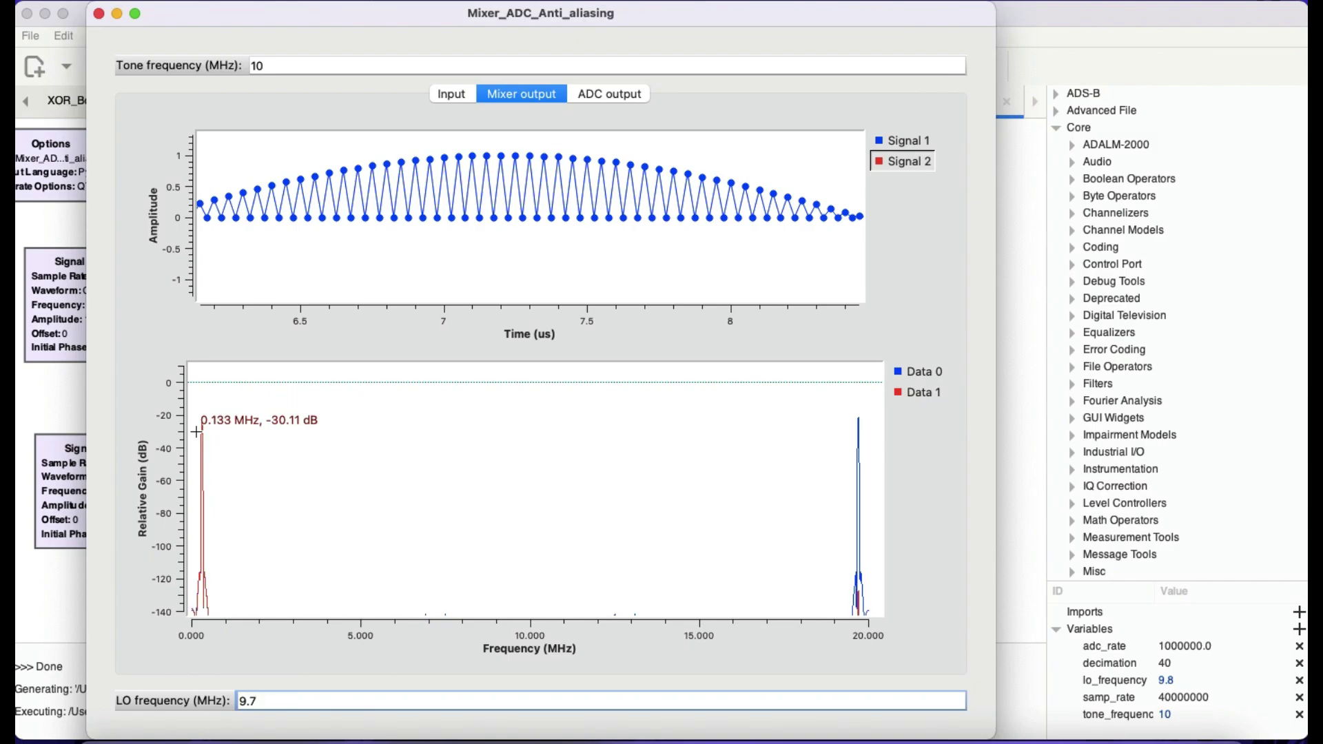
# - Close the running simulation window and move the FFT Low Pass Filter up and right, closer to the mixer's sinks
pyautogui.click(97, 14)
pyautogui.scroll(-2, 284, 407)
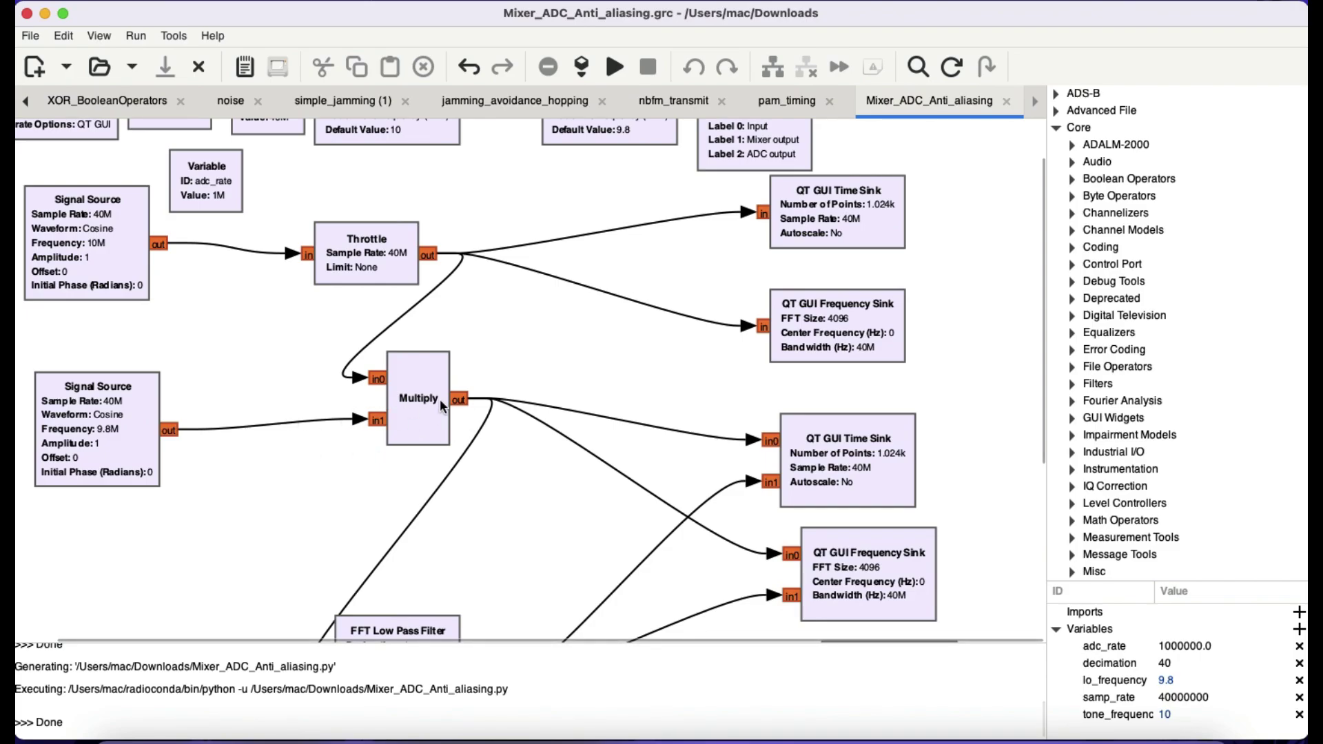
pyautogui.scroll(-4, 490, 461)
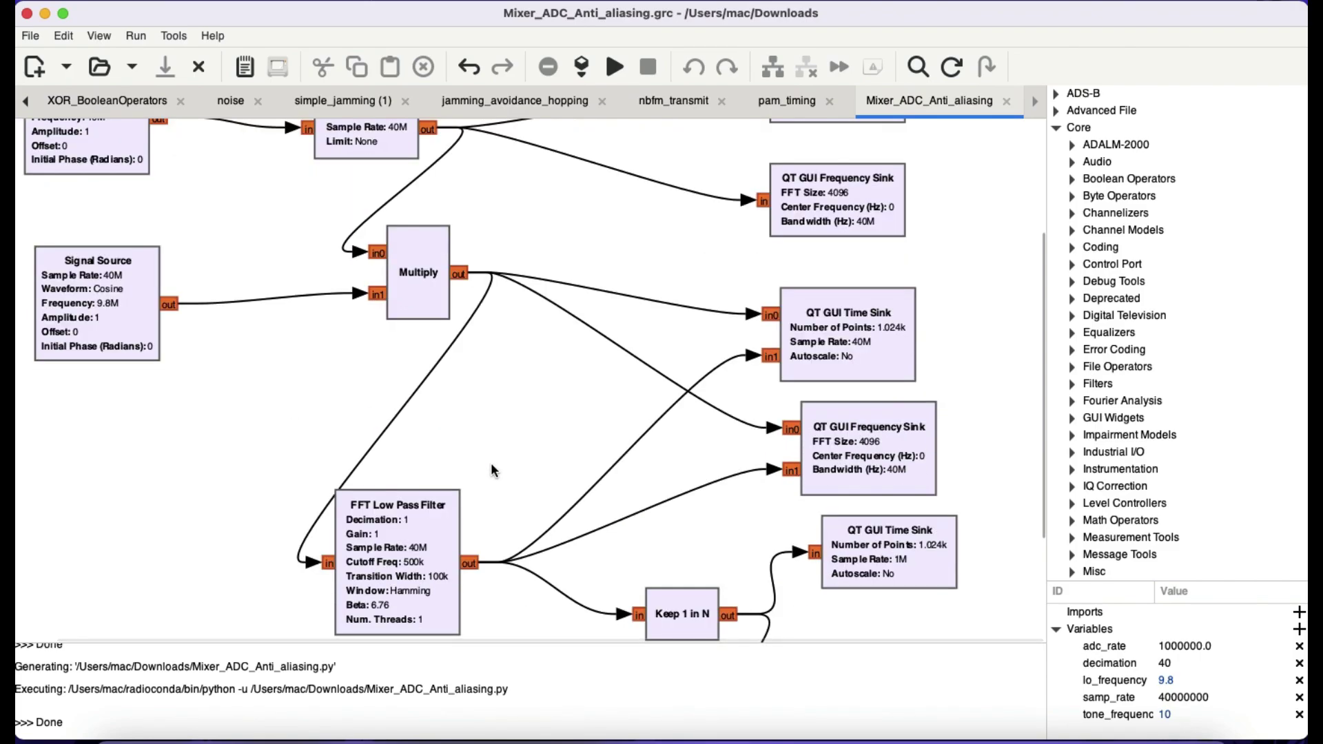
pyautogui.moveTo(409, 548); pyautogui.dragTo(493, 452)
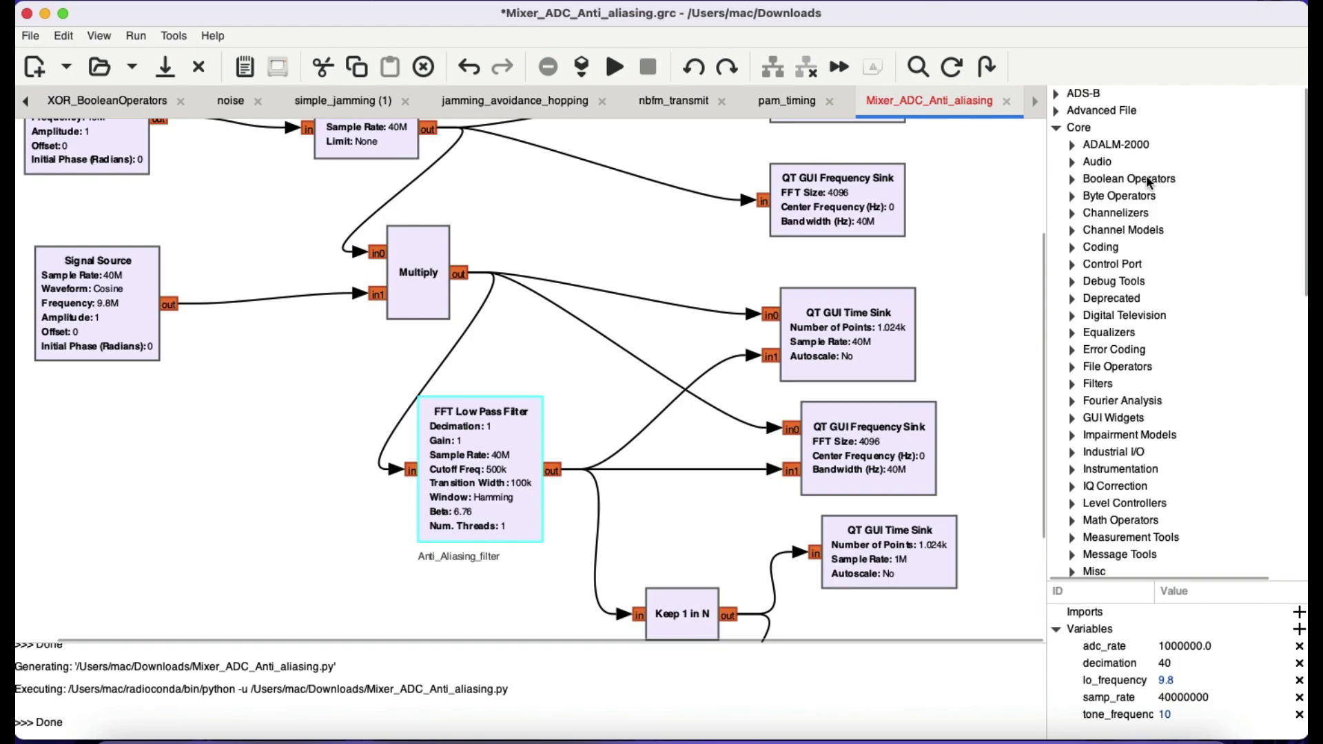
# - Search the block library for "low" and add a Low Pass Filter block to the left of the FFT Low Pass Filter
pyautogui.hotkey('ctrl', 'f')
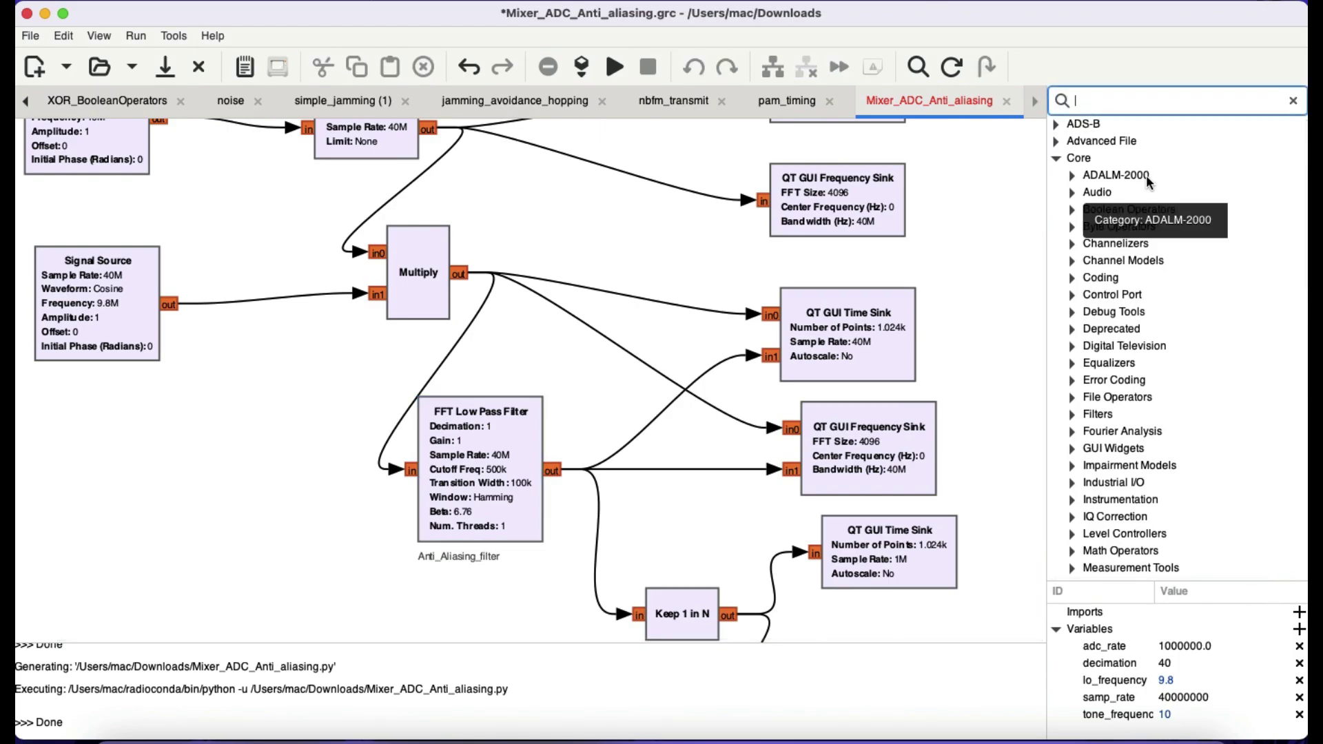
pyautogui.write('low')
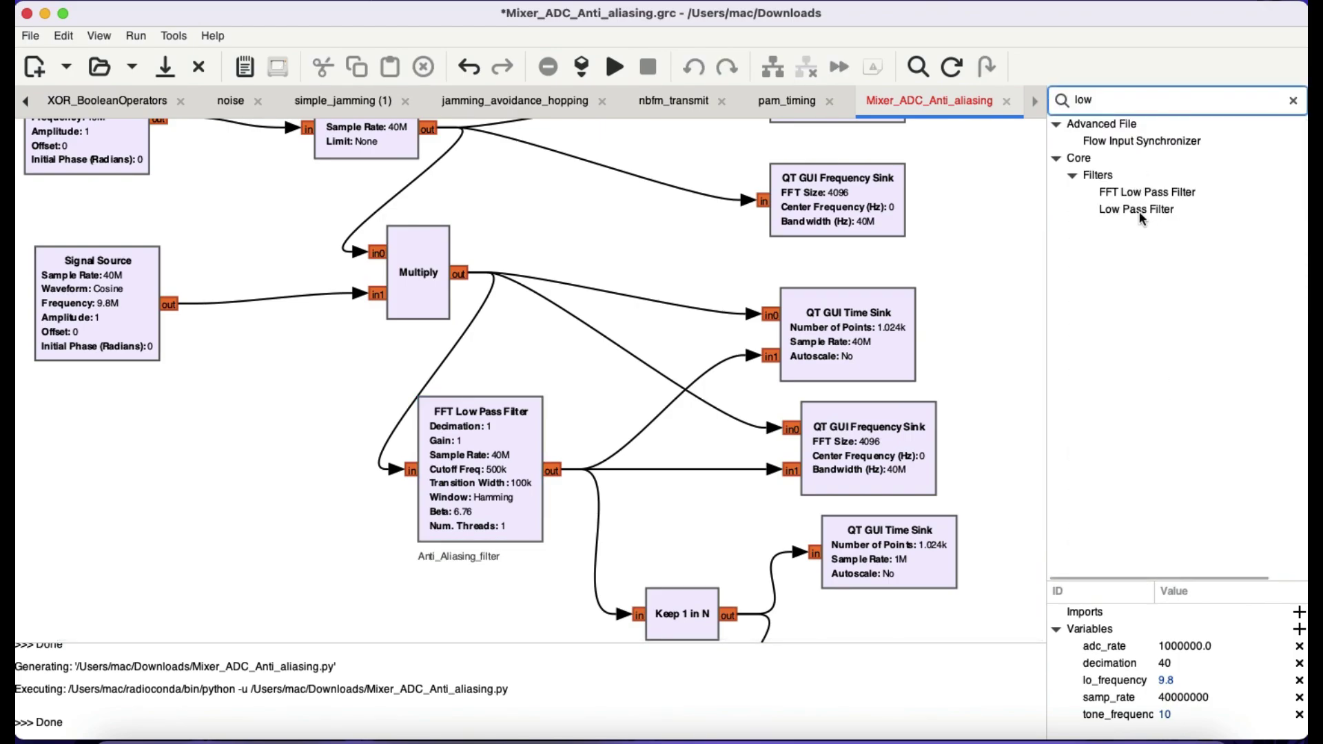
pyautogui.doubleClick(1139, 210)
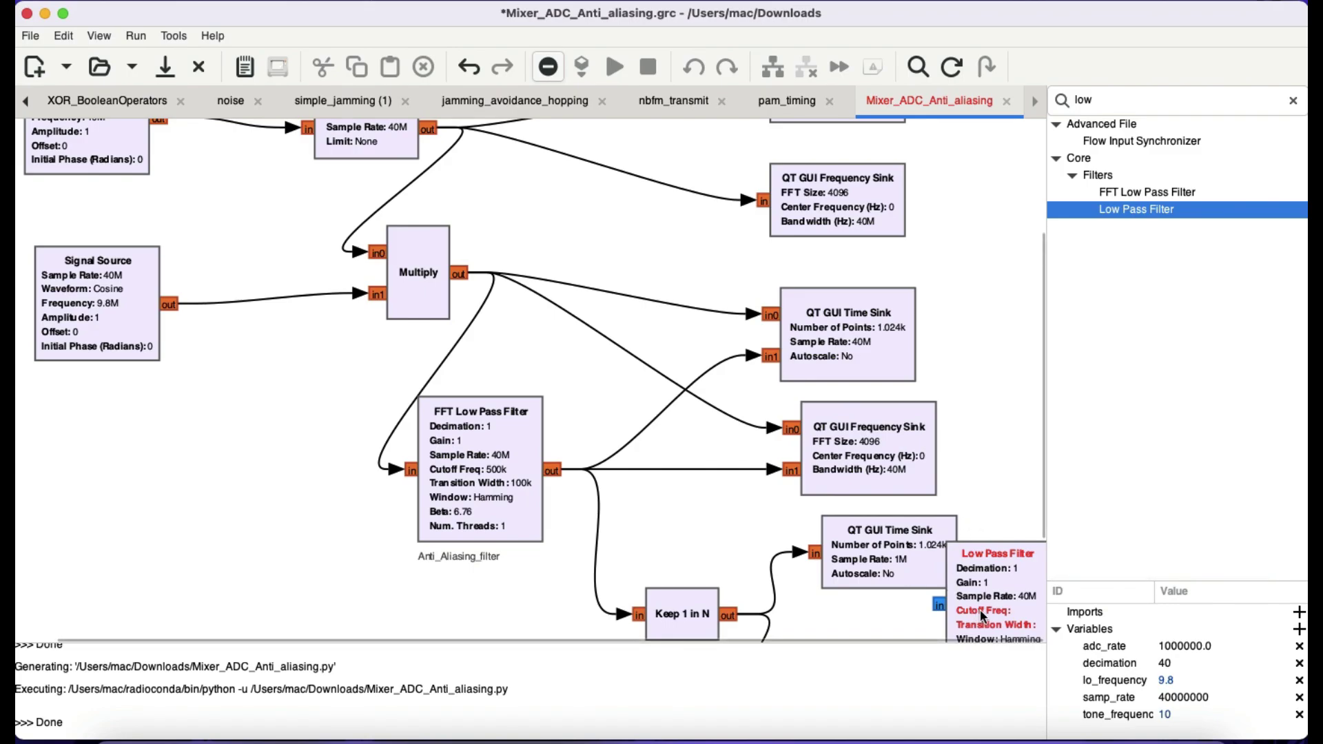
pyautogui.moveTo(980, 609); pyautogui.dragTo(367, 530)
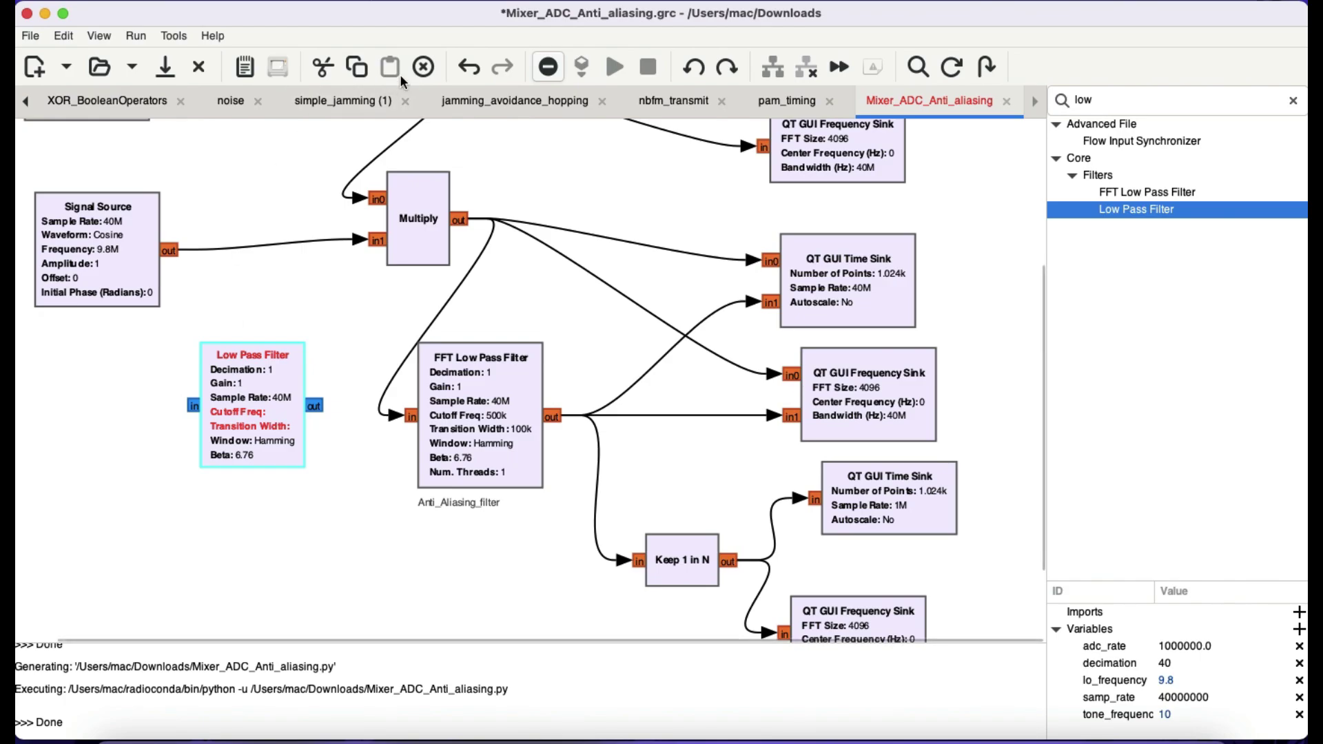
# - Delete the newly added Low Pass Filter and review the FFT Low Pass Filter's general properties
pyautogui.click(423, 67)
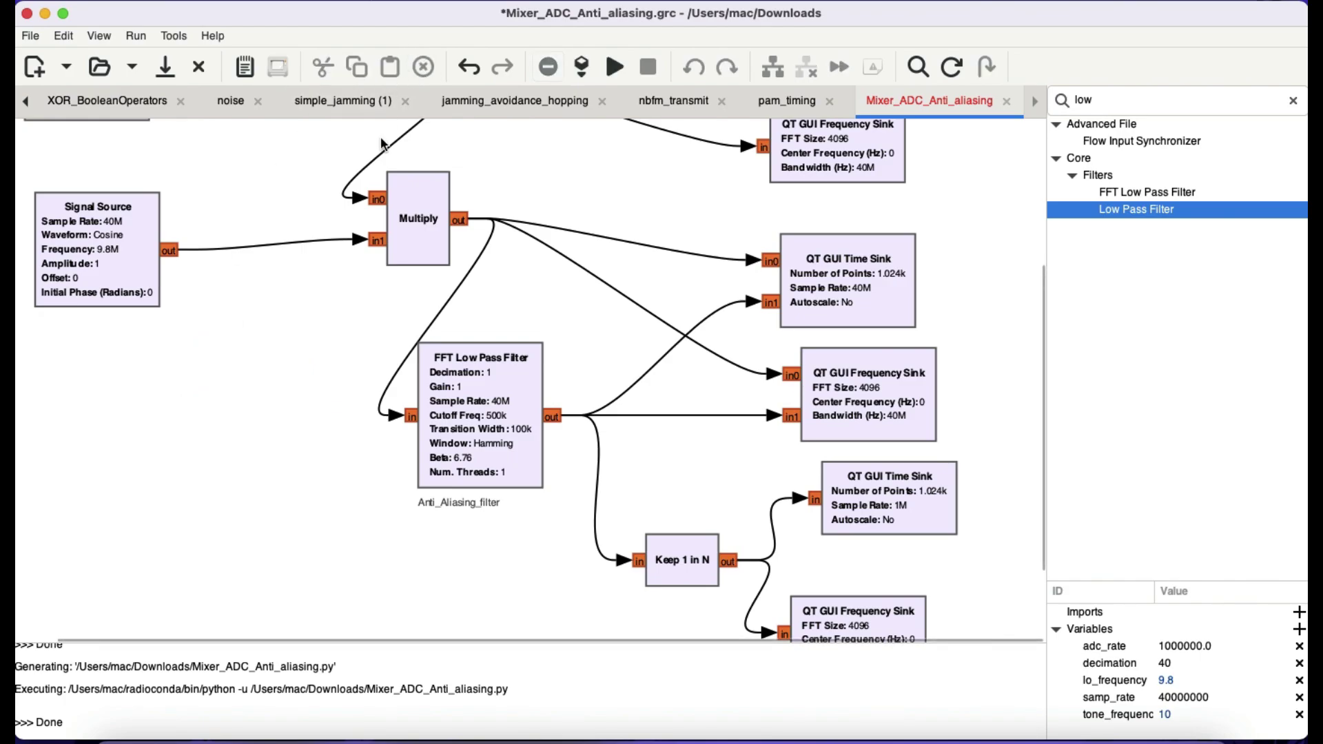
pyautogui.doubleClick(482, 411)
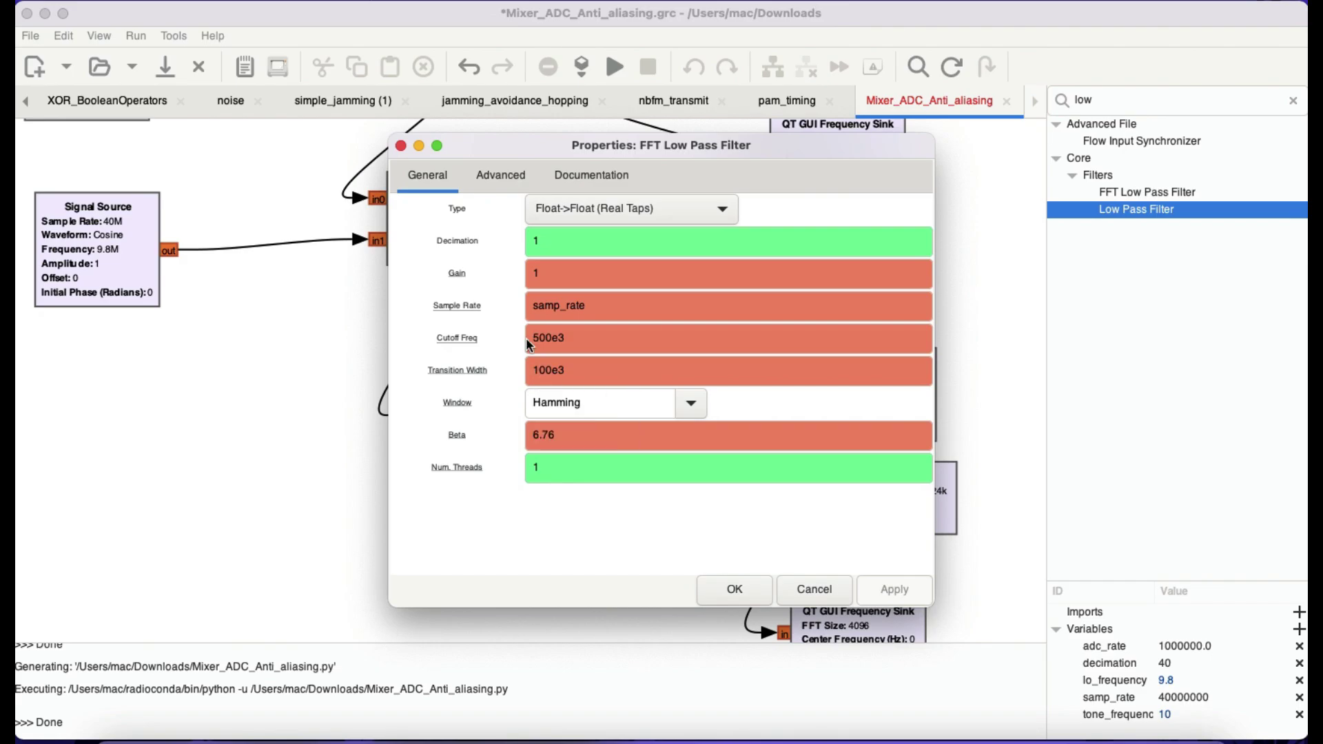
pyautogui.click(735, 589)
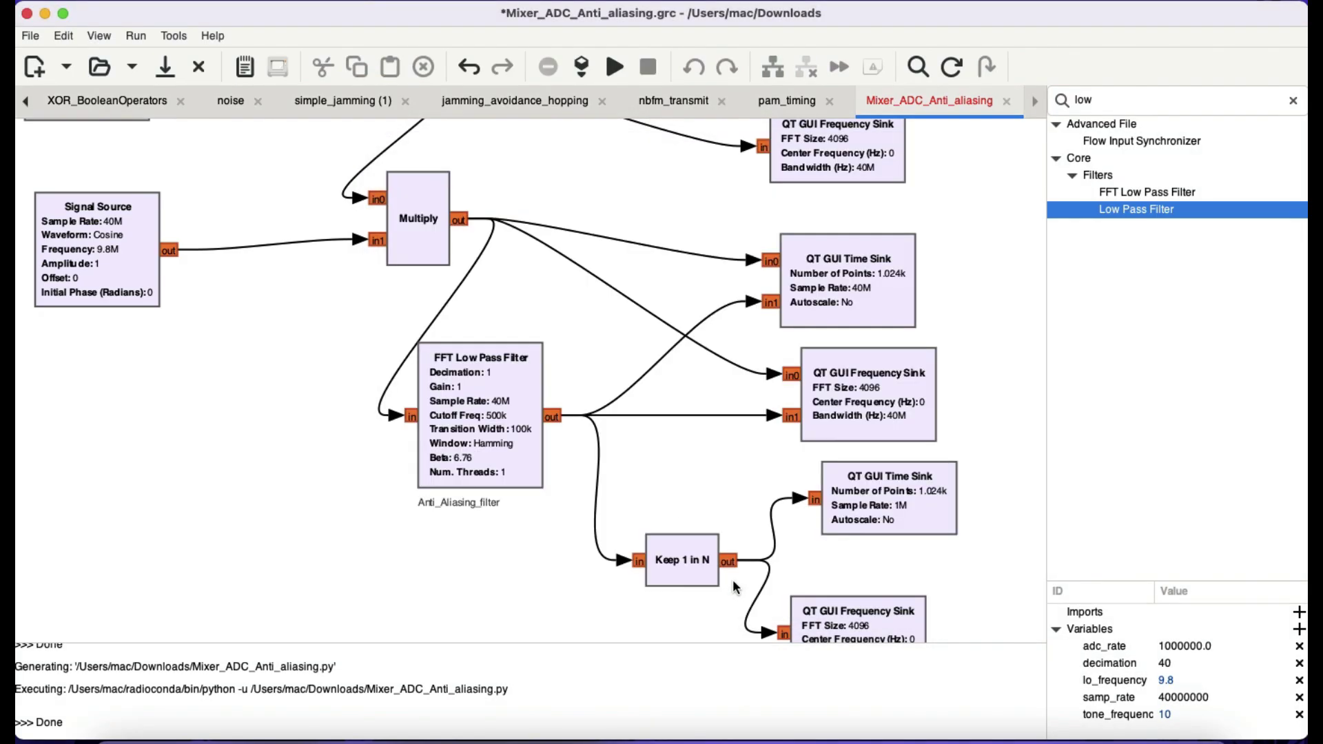
# - Run the flowgraph and stop the mixer output time plot so its waveforms stay frozen
pyautogui.click(617, 68)
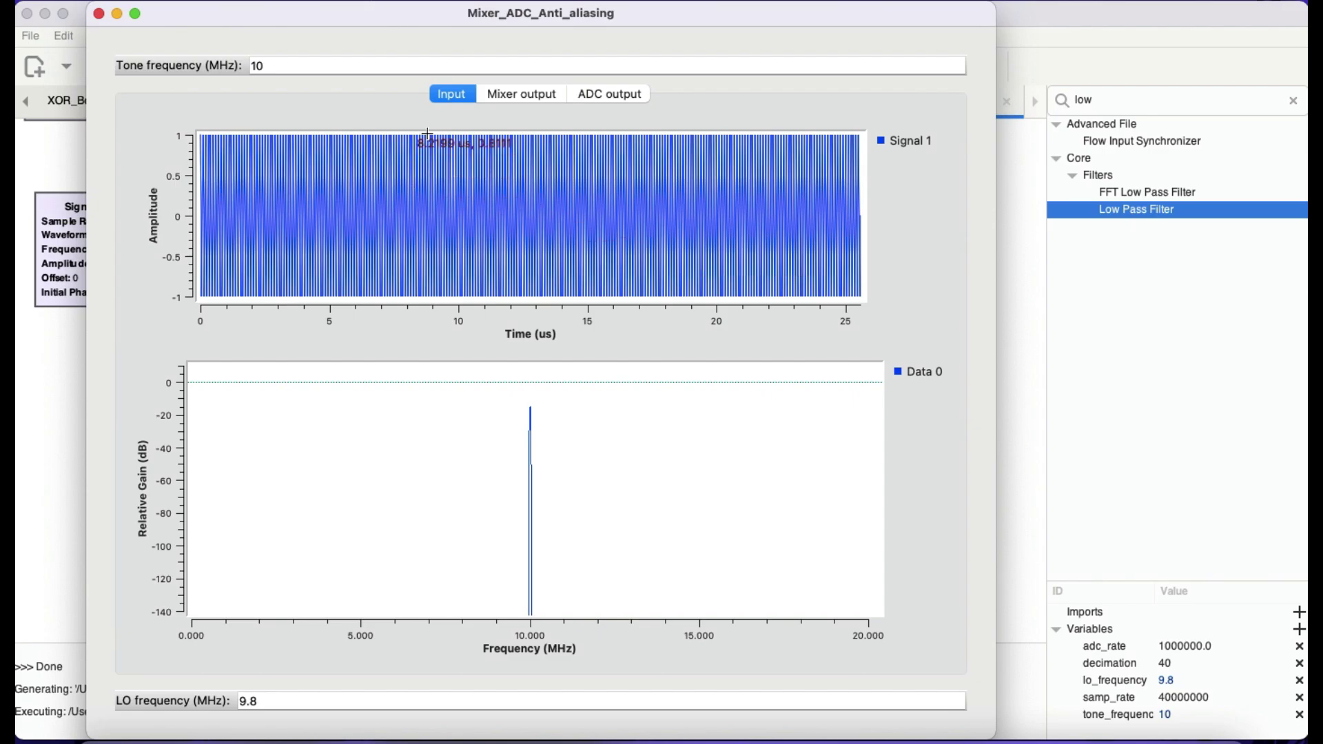
pyautogui.click(514, 93)
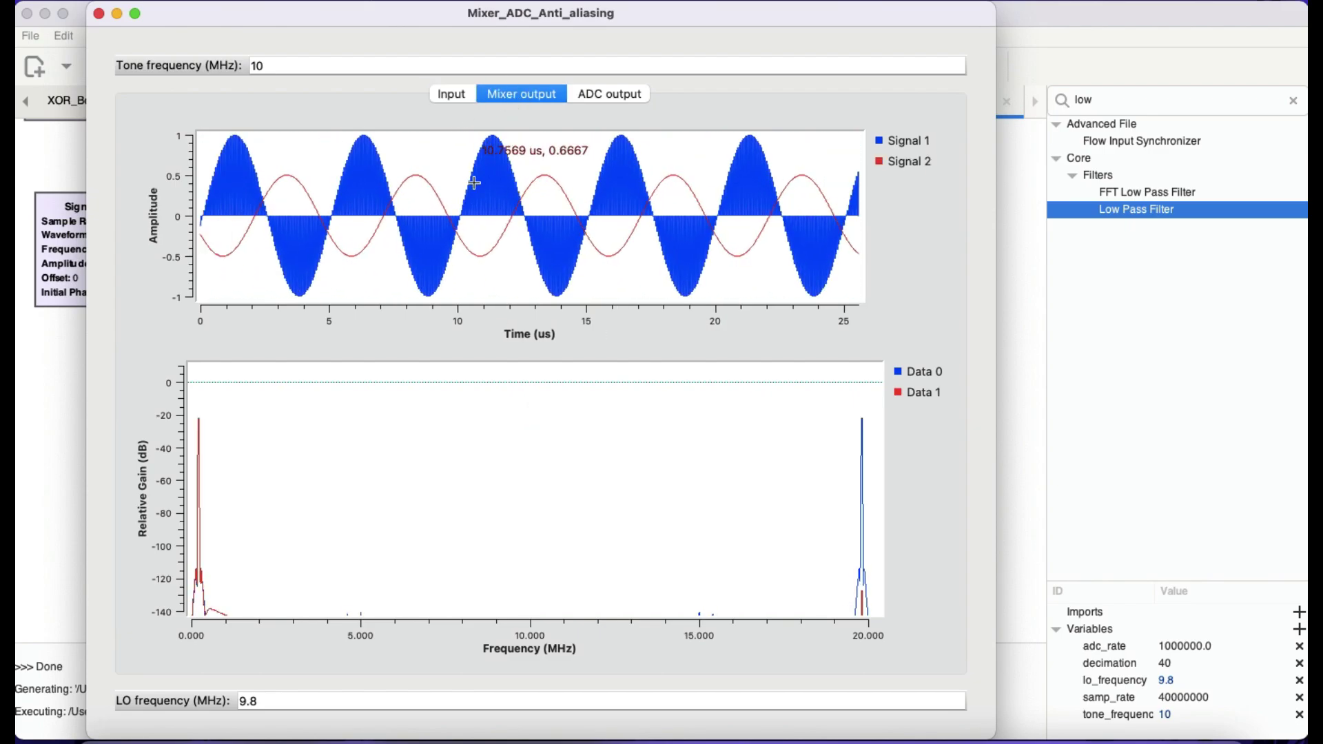
pyautogui.rightClick(501, 190)
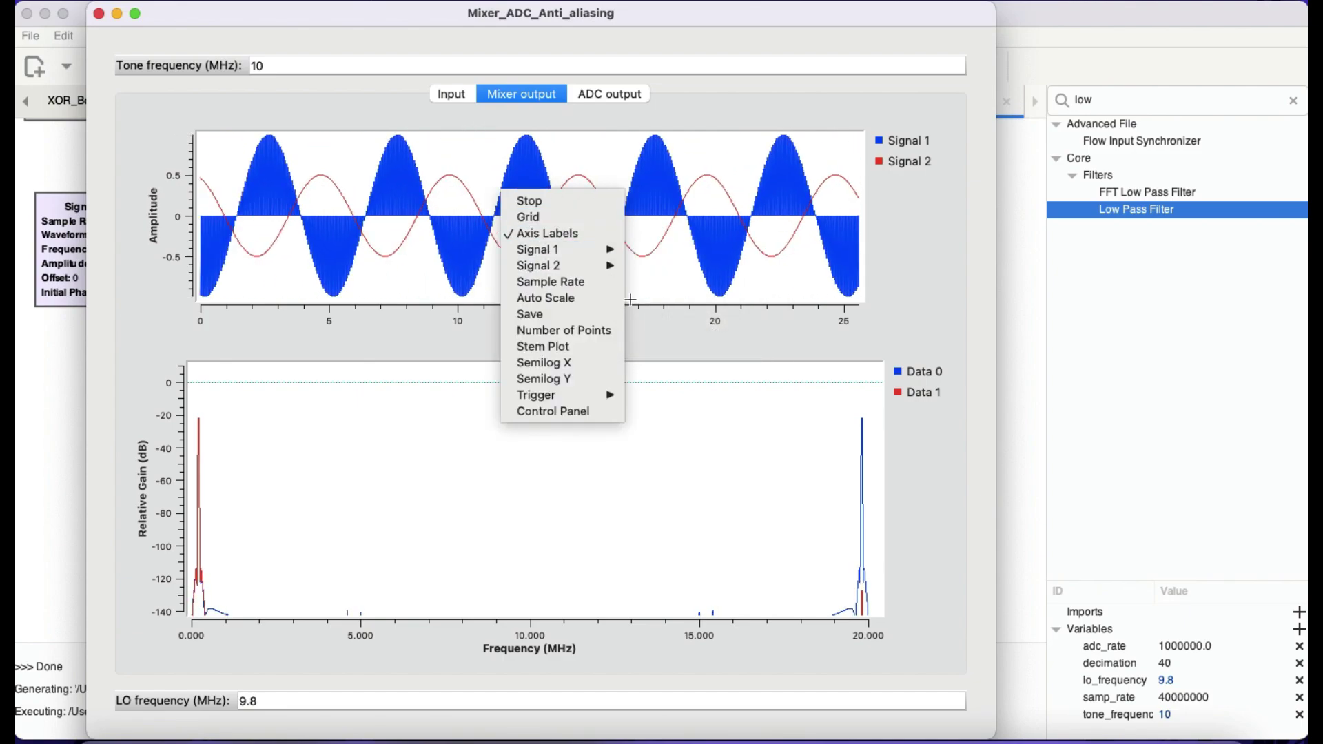
pyautogui.click(554, 203)
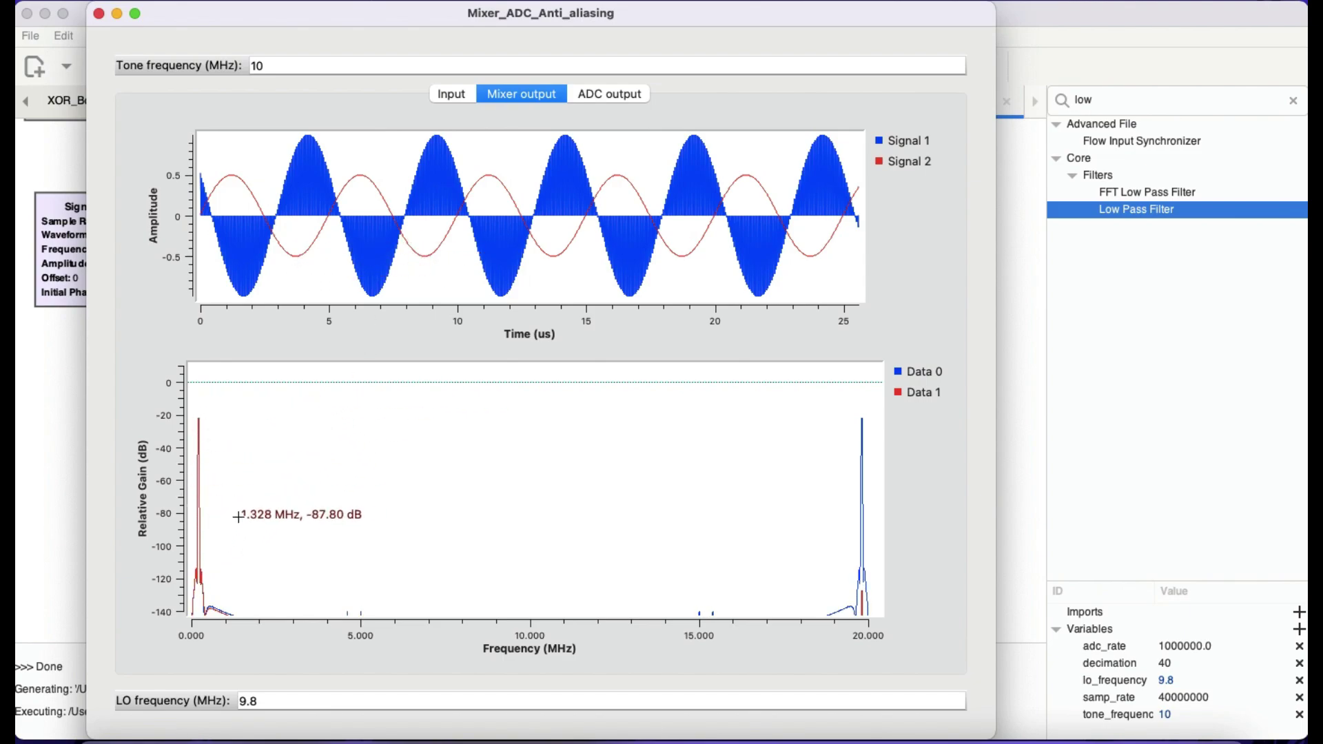
# - Lower the LO frequency in turn to 9.7 and 9.6 MHz and check the peaks in the mixer output spectrum
pyautogui.click(270, 699)
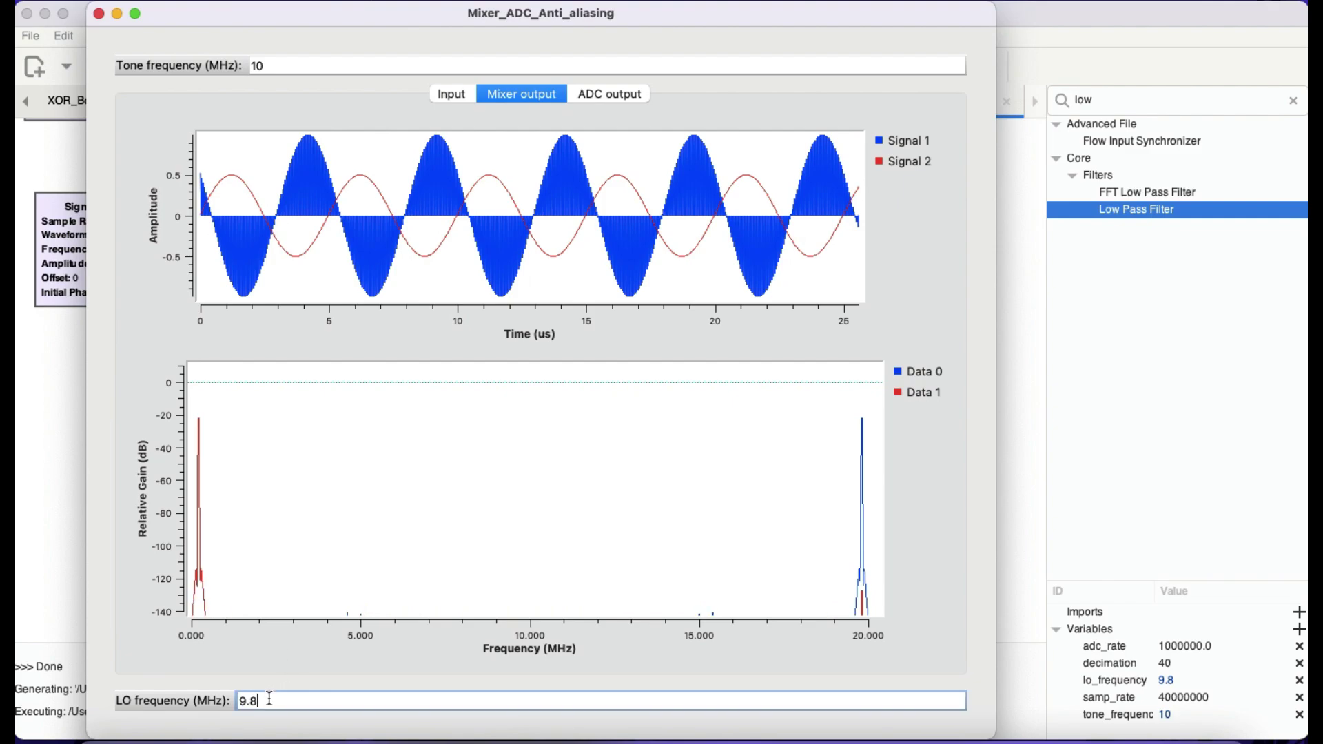
pyautogui.press('BackSpace')
pyautogui.write('7')
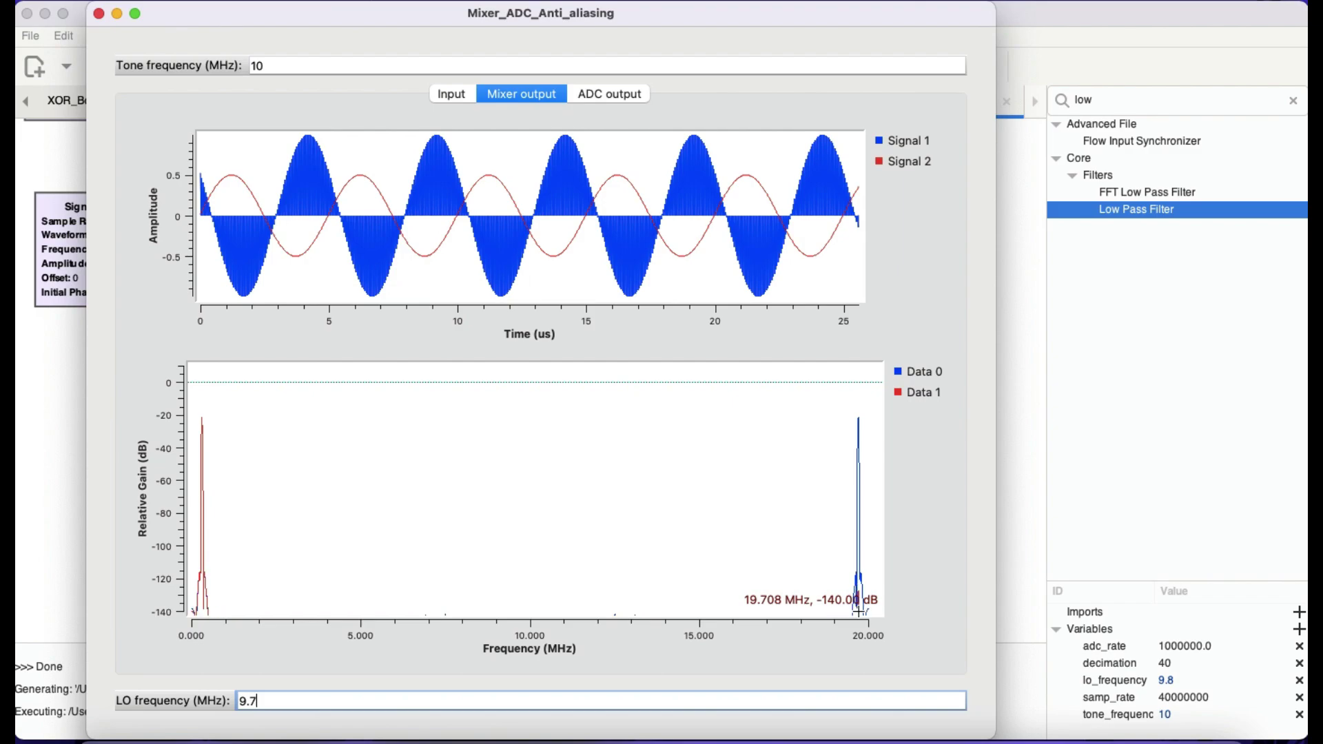
pyautogui.write('6')
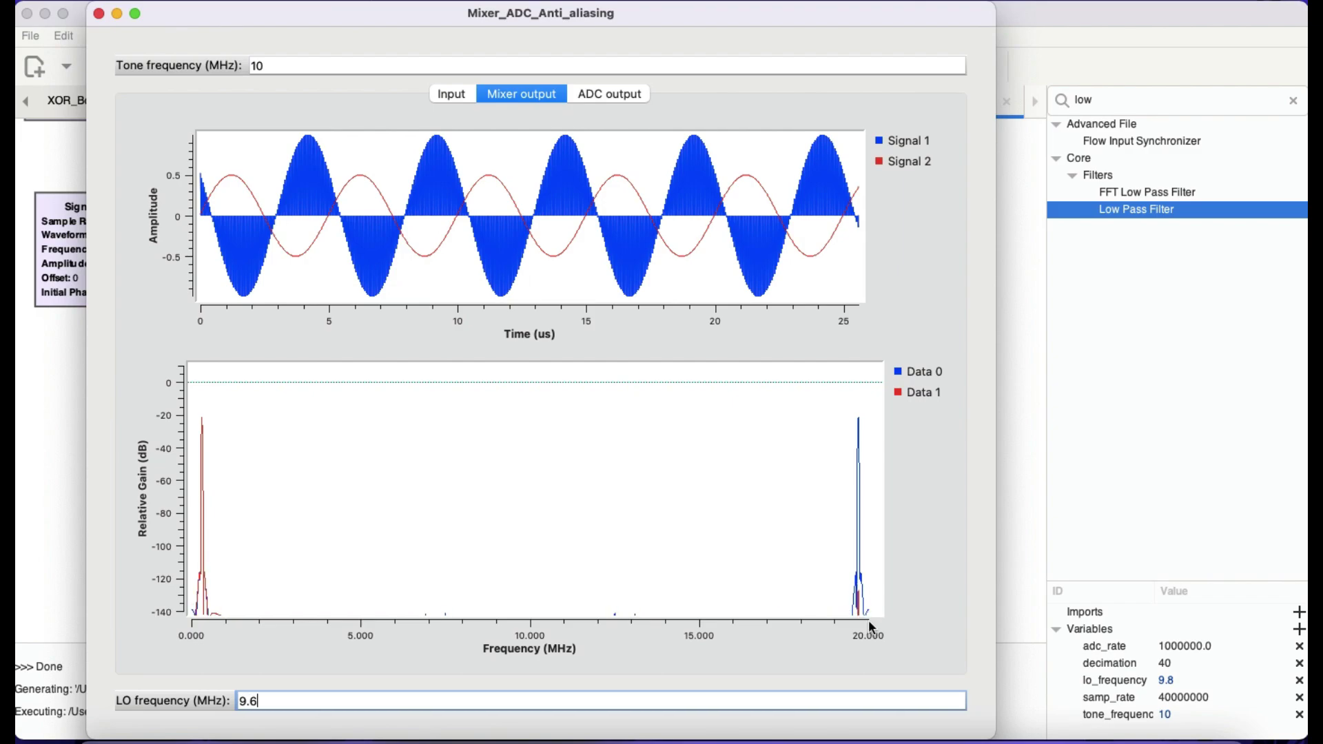
pyautogui.press('Return')
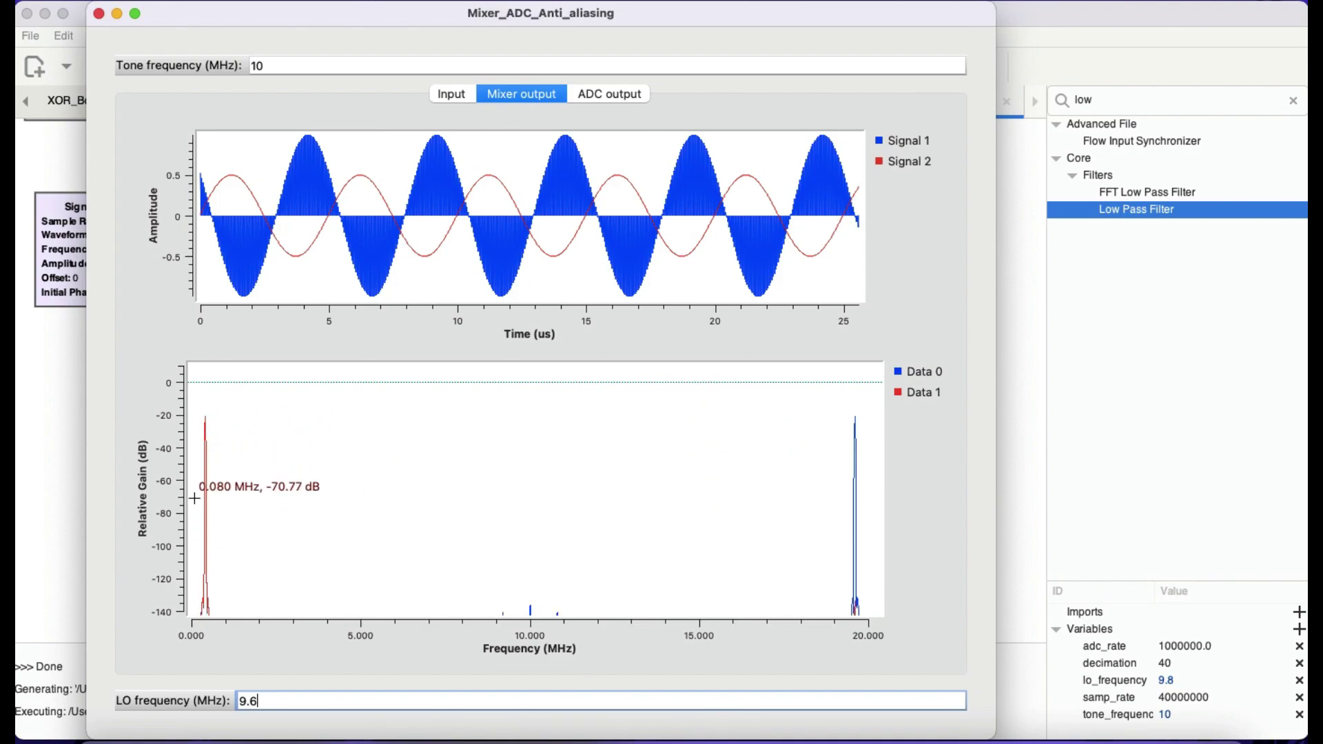
# - Lower the LO frequency in turn to 9.5 and 9.4 MHz and zoom in on the low-frequency peak of the mixer output spectrum
pyautogui.press('BackSpace')
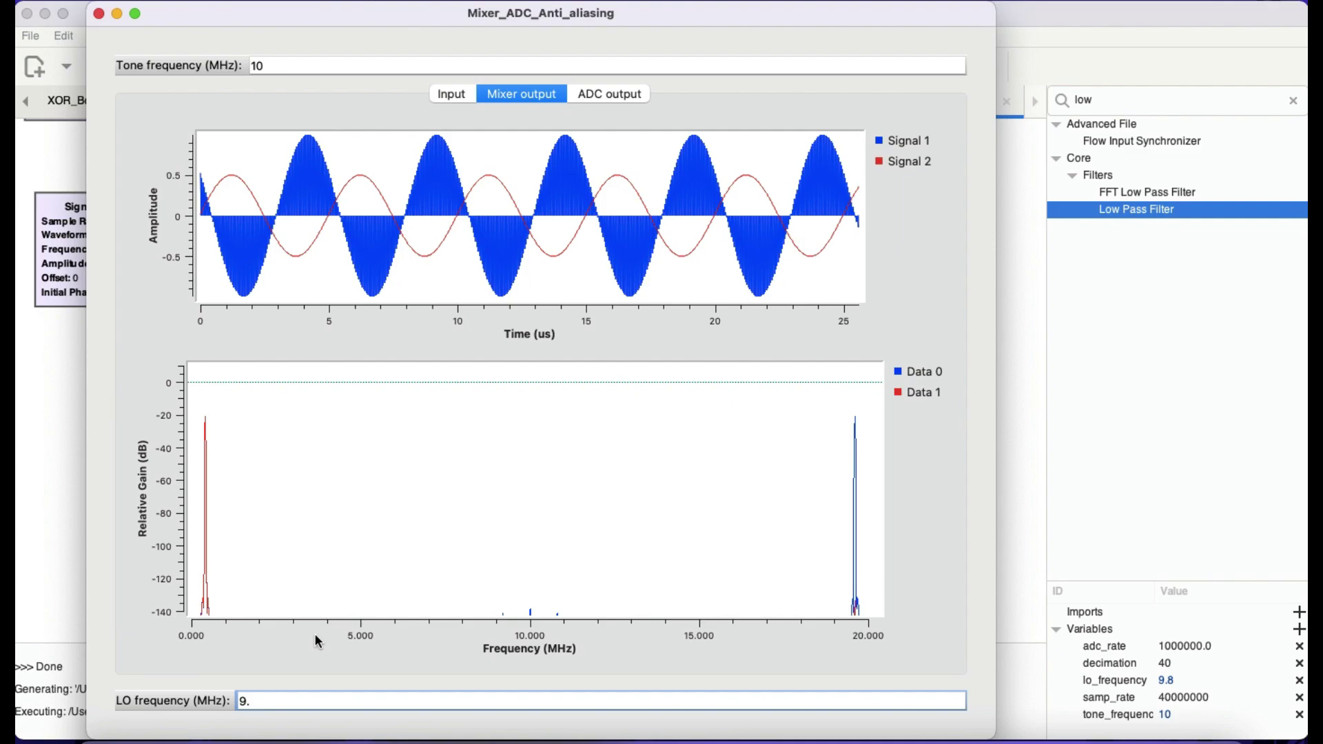
pyautogui.write('5')
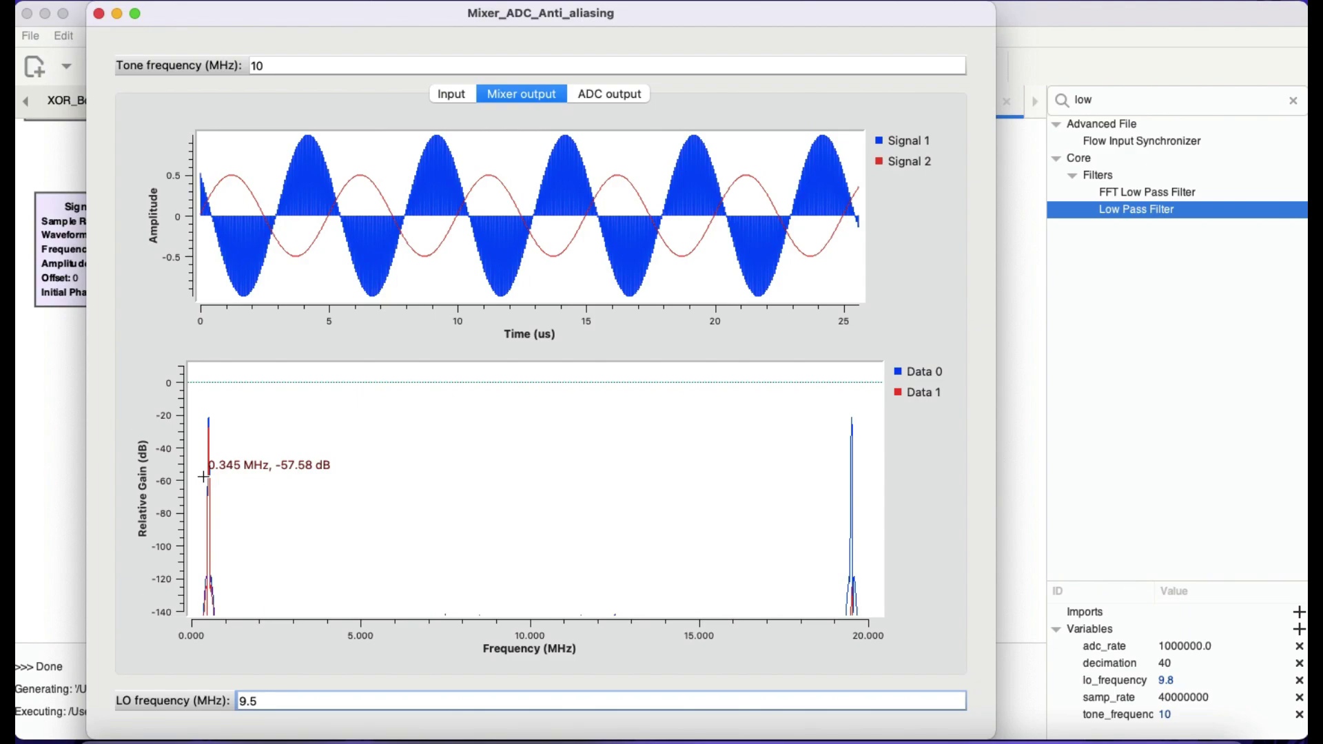
pyautogui.press('BackSpace')
pyautogui.write('4')
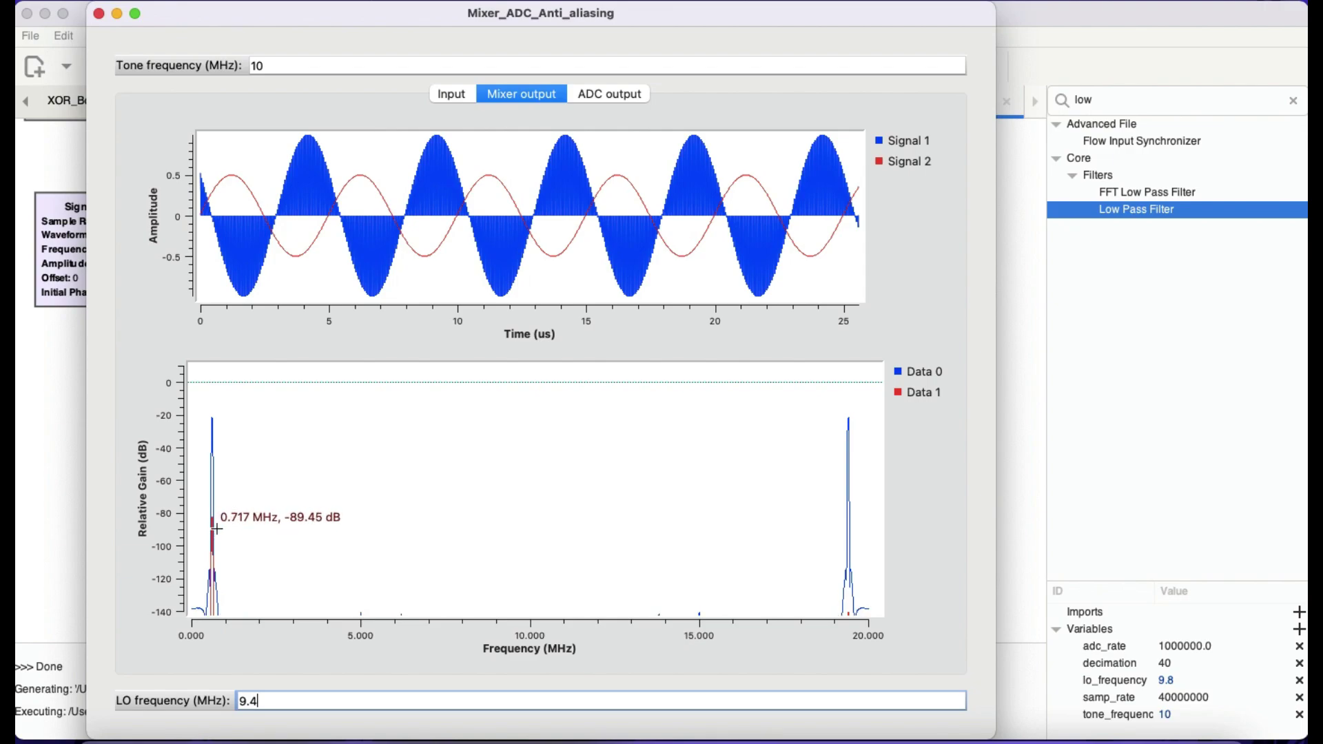
pyautogui.moveTo(196, 417); pyautogui.dragTo(244, 615)
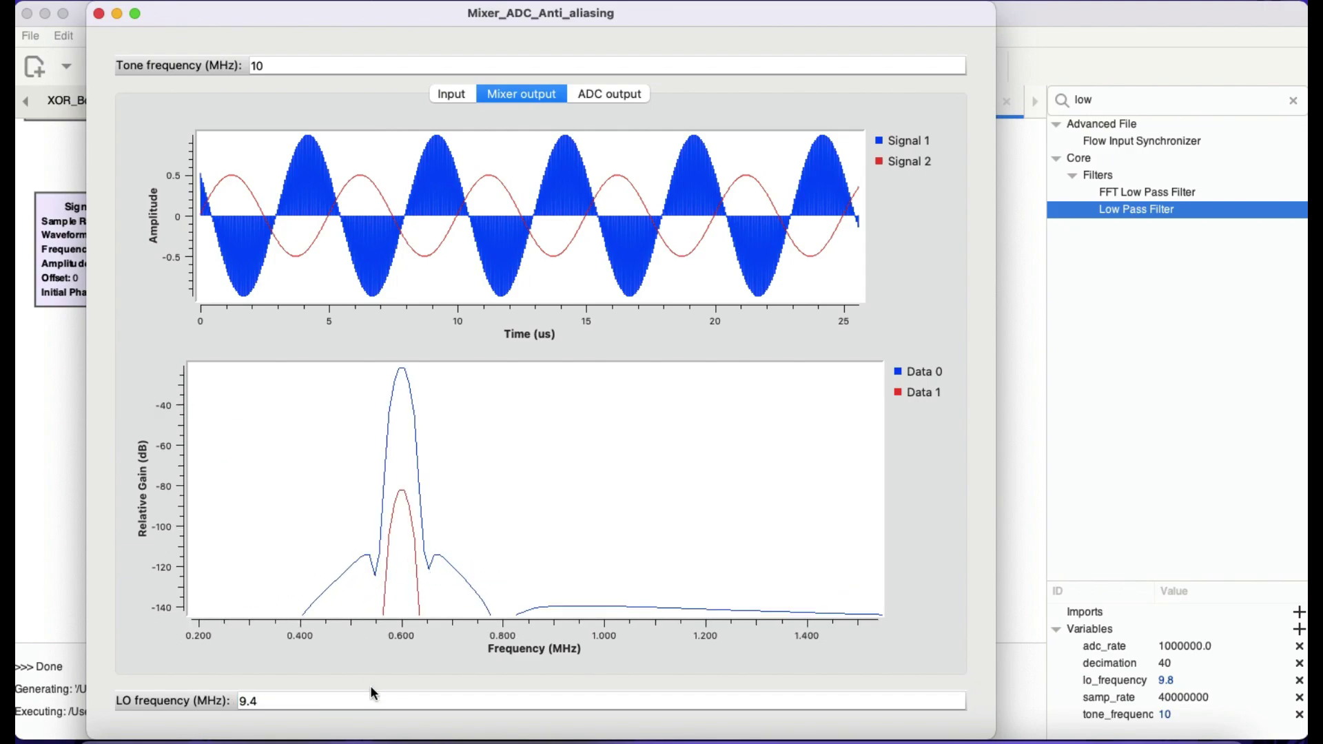
# - Set the LO frequency to 9.3 MHz, compare the filtered and unfiltered peaks in the zoomed spectrum and close the simulation window
pyautogui.click(277, 702)
pyautogui.press('BackSpace')
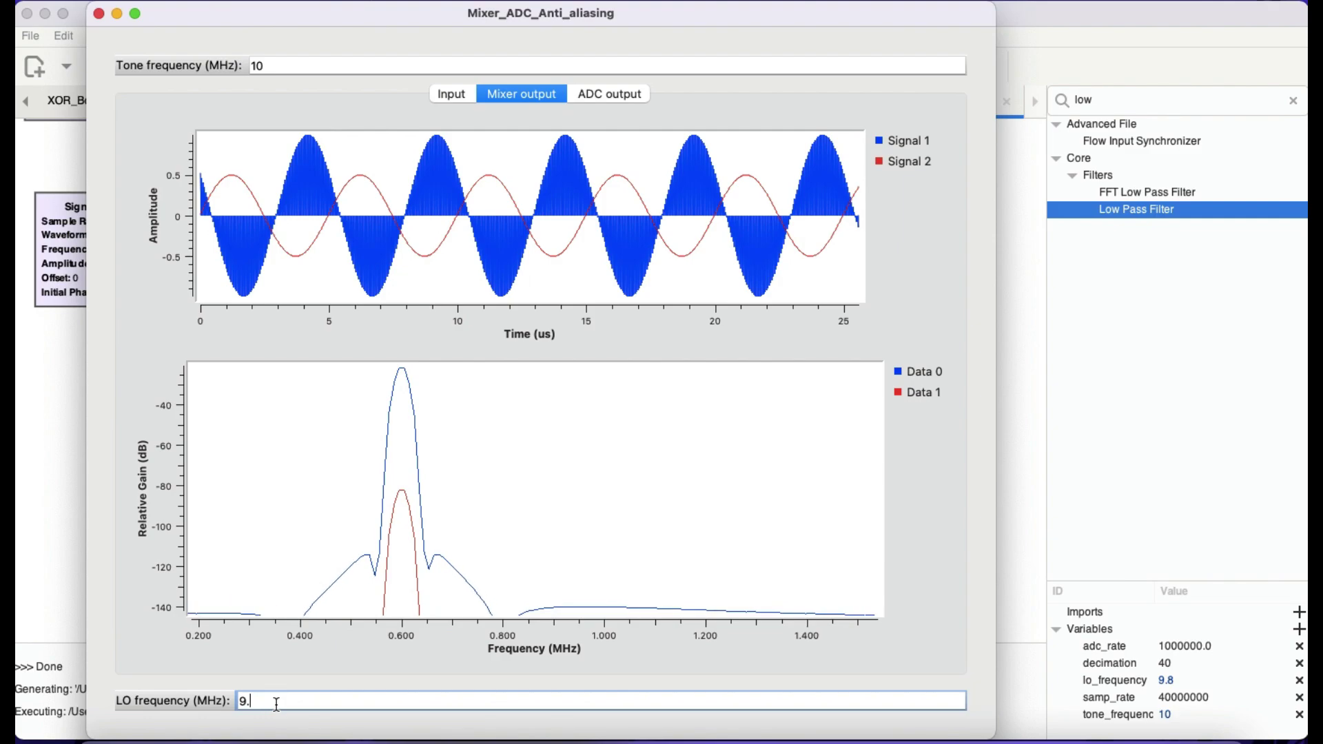
pyautogui.write('3')
pyautogui.press('Return')
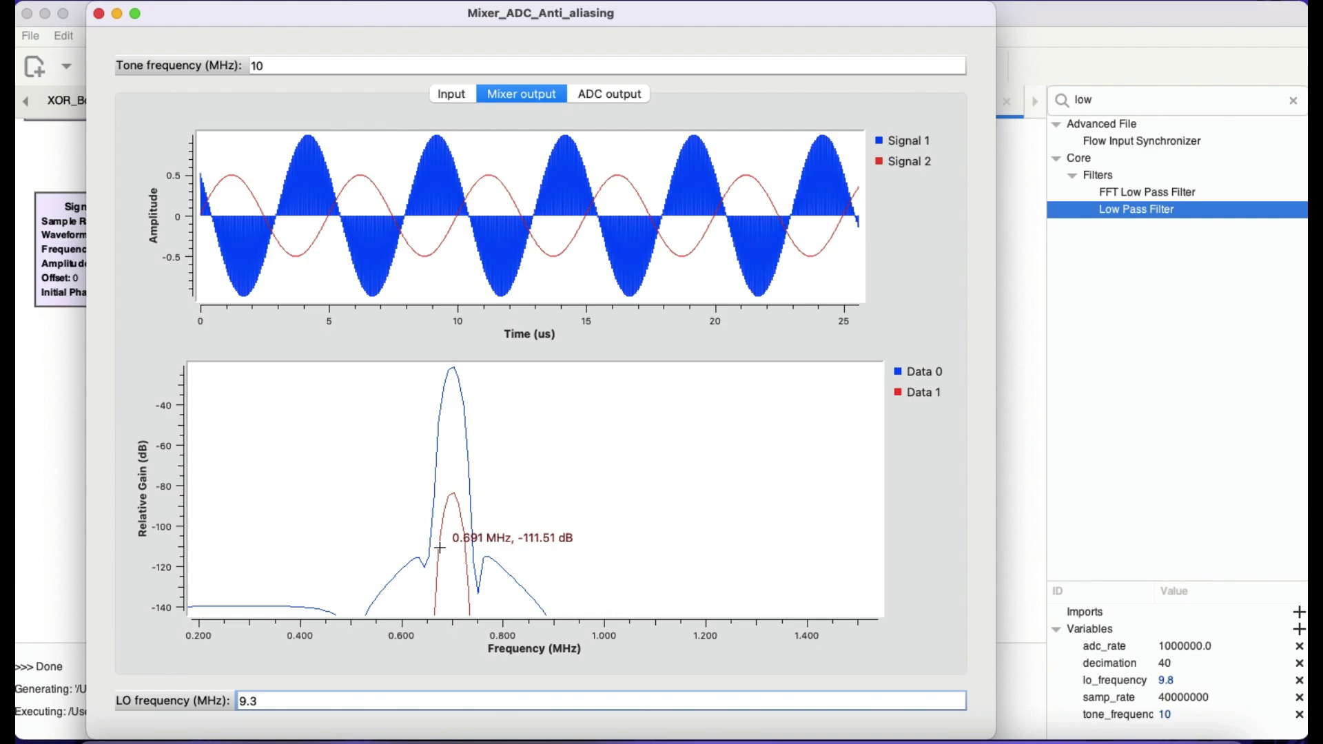
pyautogui.moveTo(441, 523)
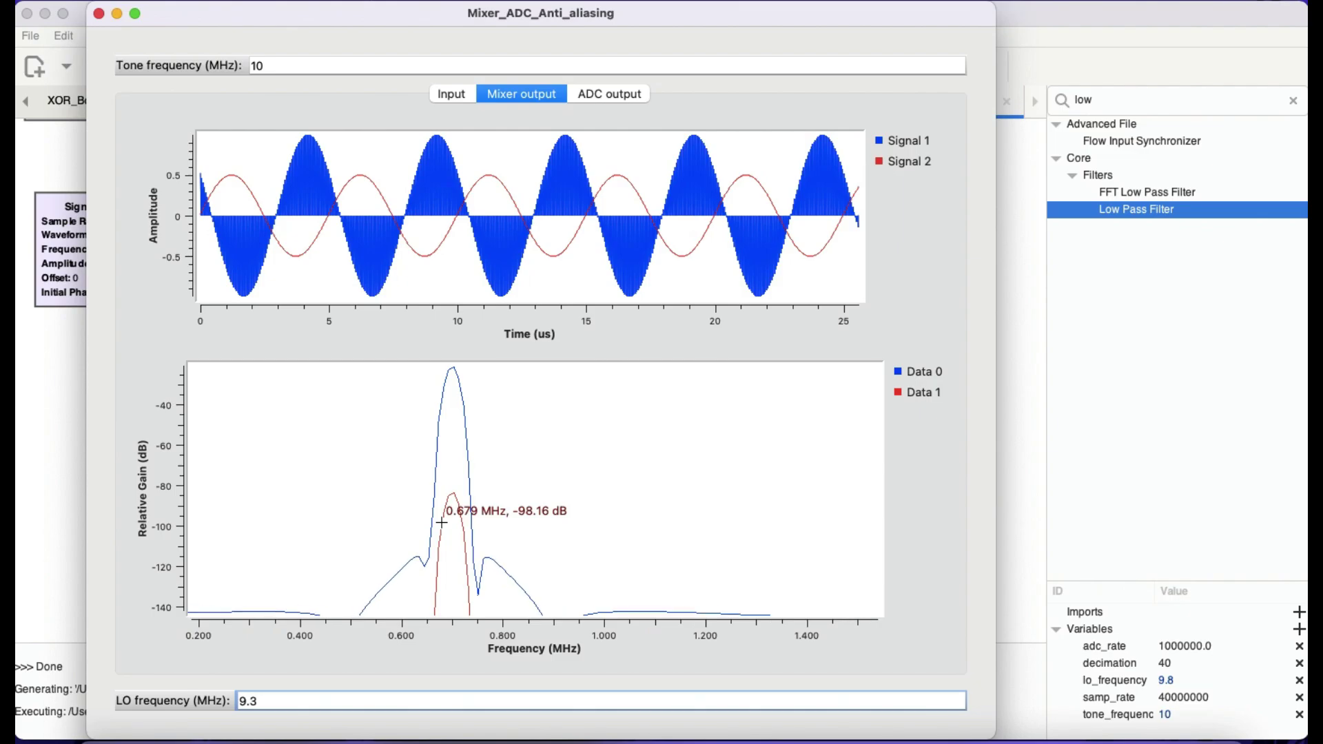
pyautogui.click(98, 14)
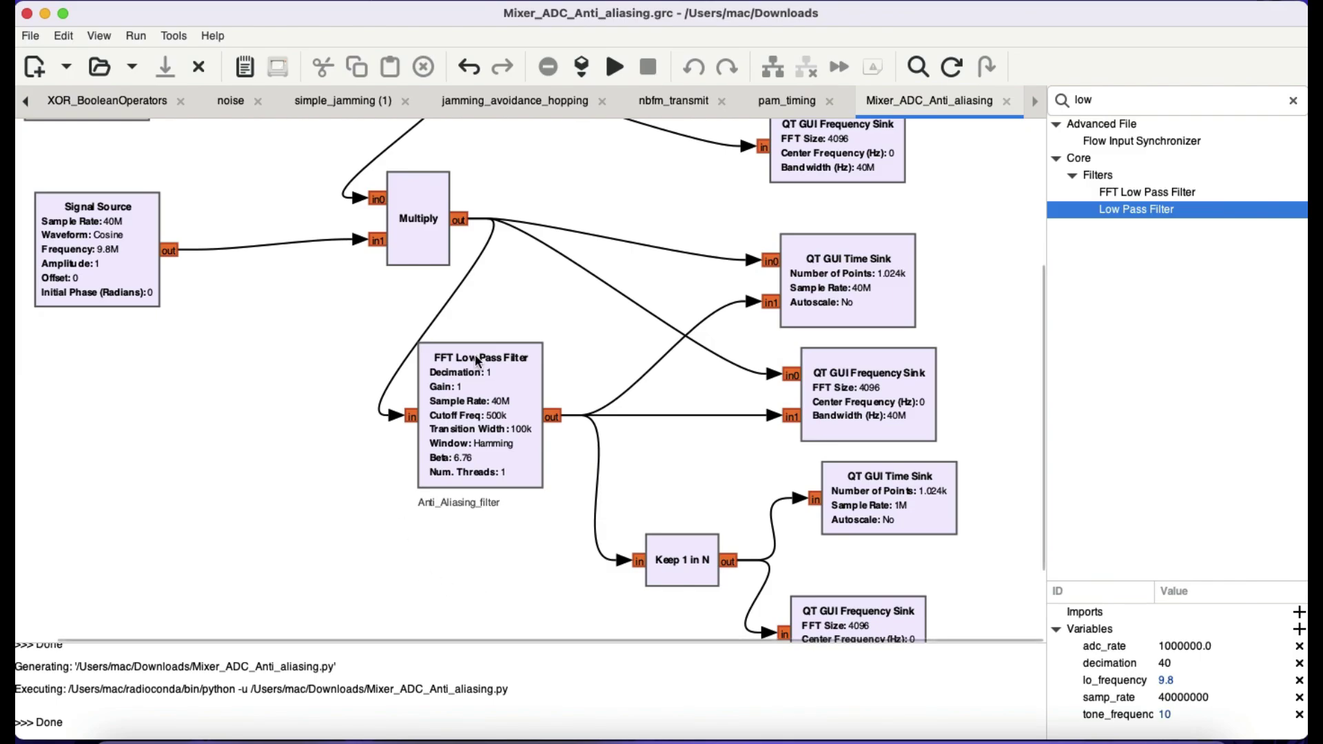
# - Review the flowgraph, checking the Keep 1 in N block's N parameter and the decimation variable's value
pyautogui.scroll(5, 313, 259)
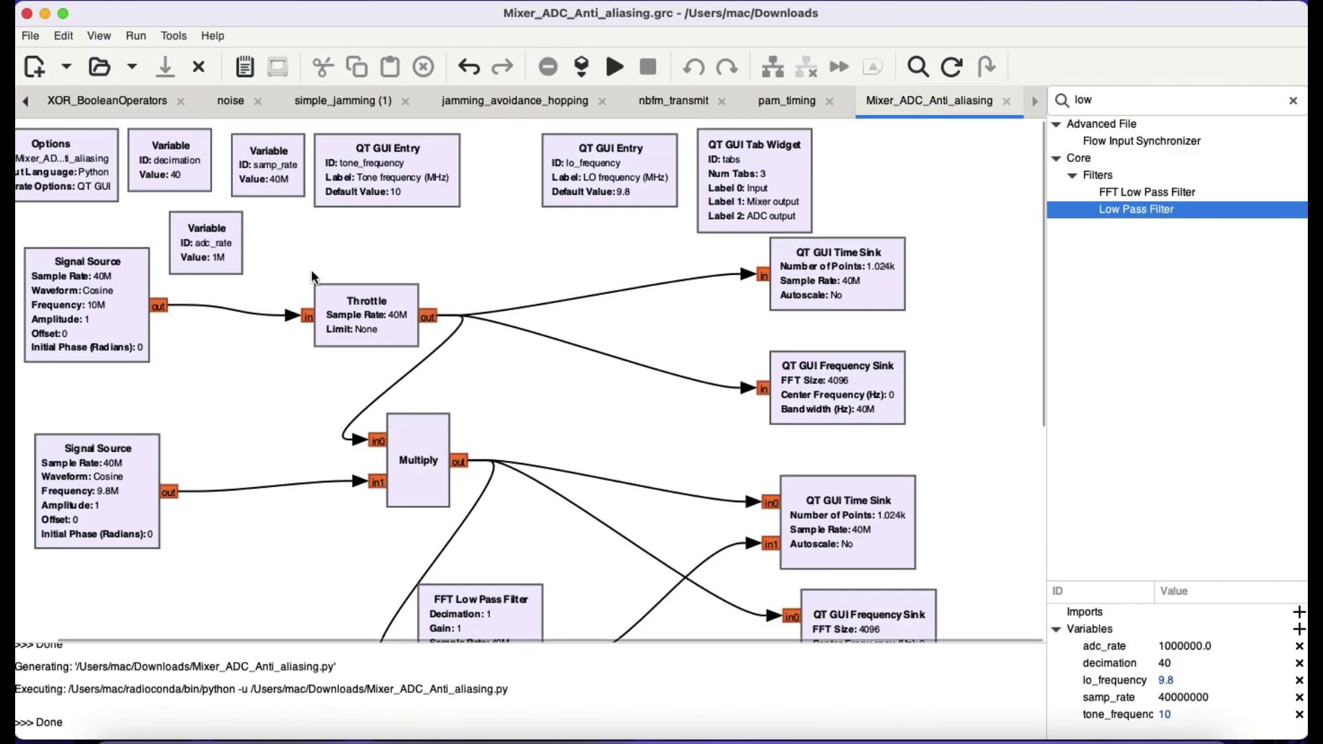
pyautogui.scroll(-3, 459, 484)
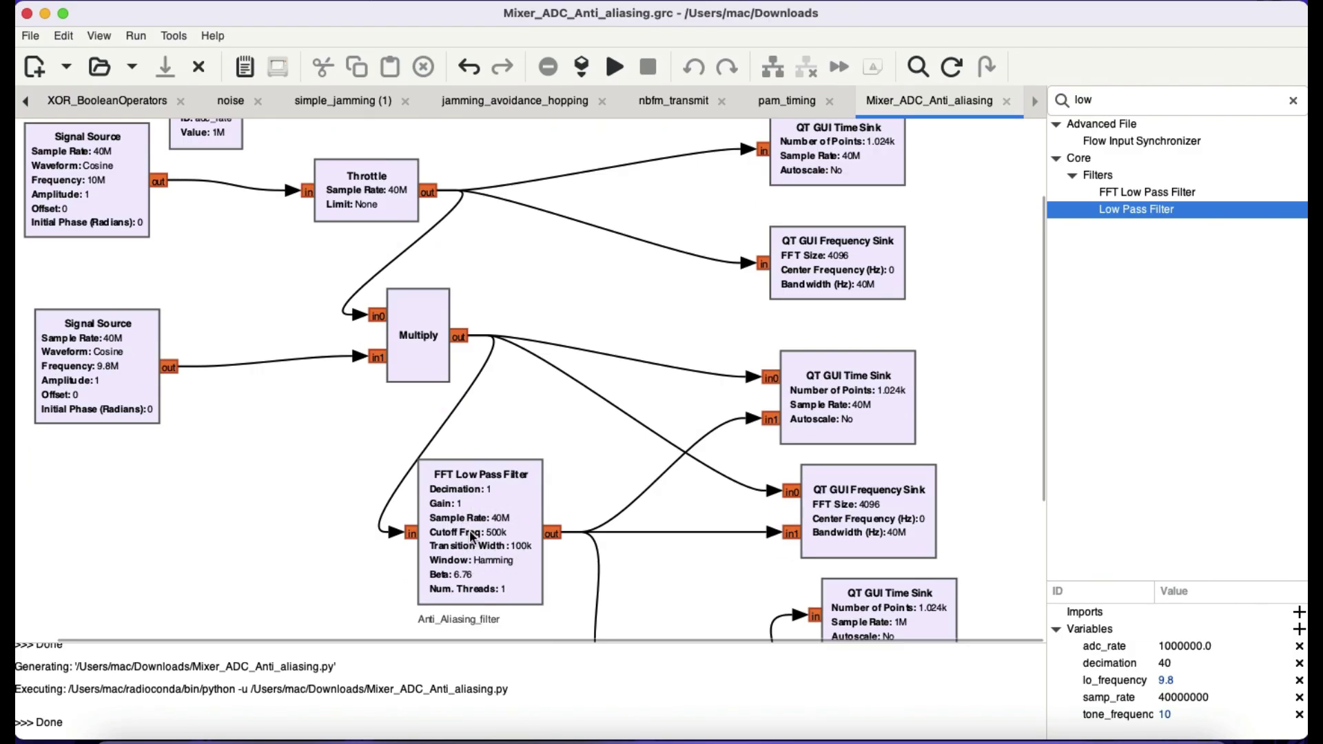
pyautogui.scroll(-3, 483, 531)
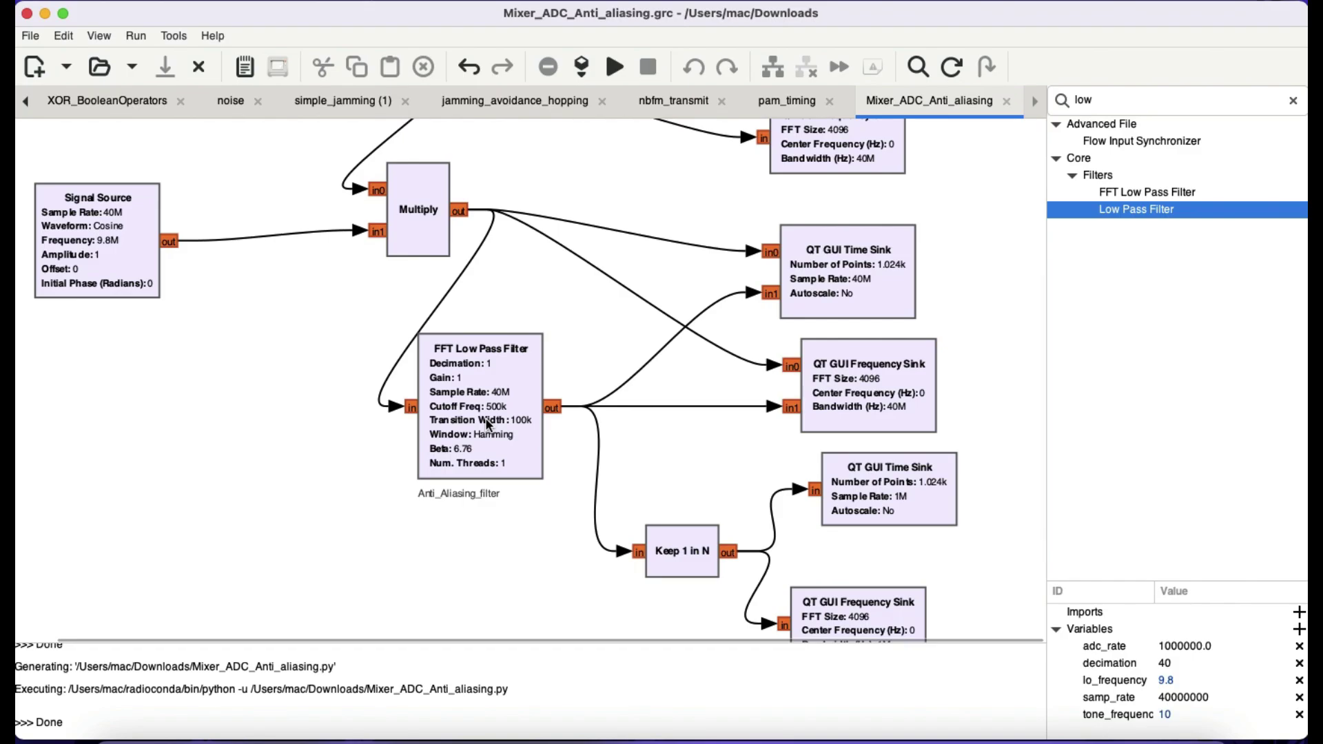
pyautogui.doubleClick(698, 560)
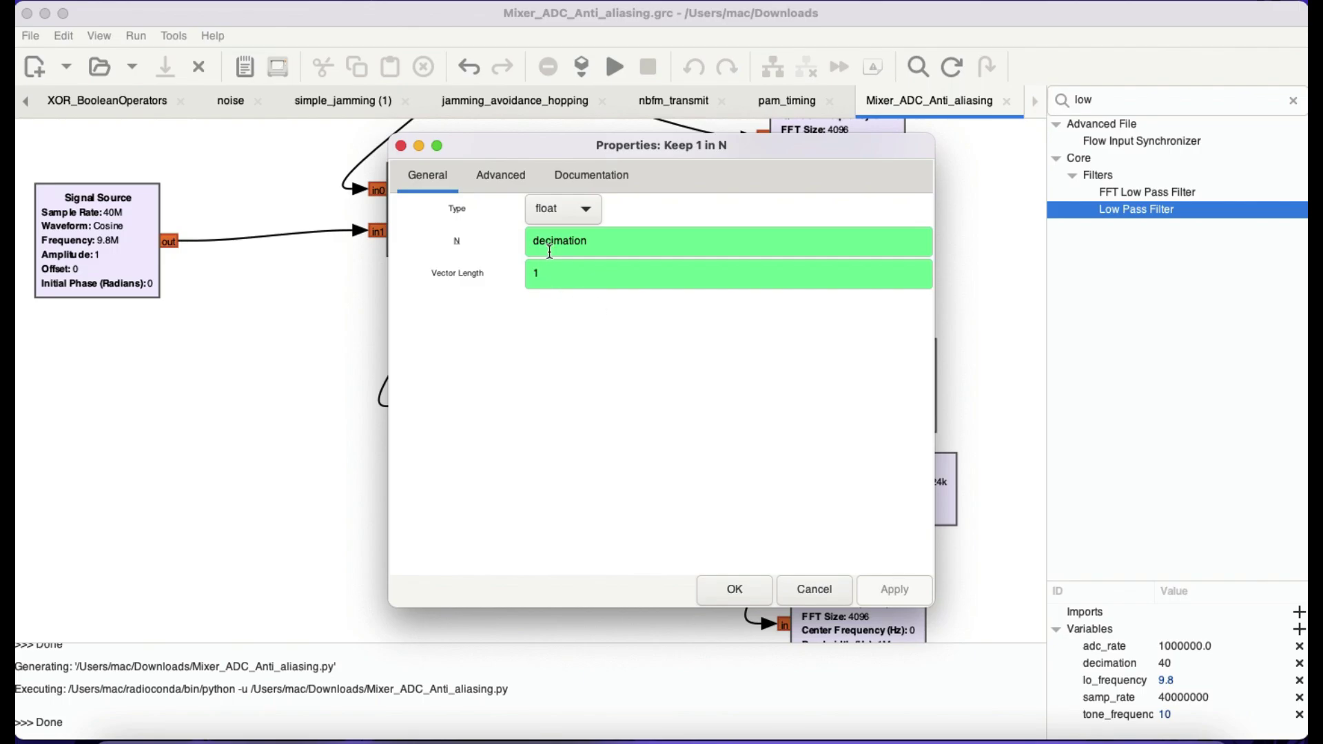
pyautogui.moveTo(557, 248)
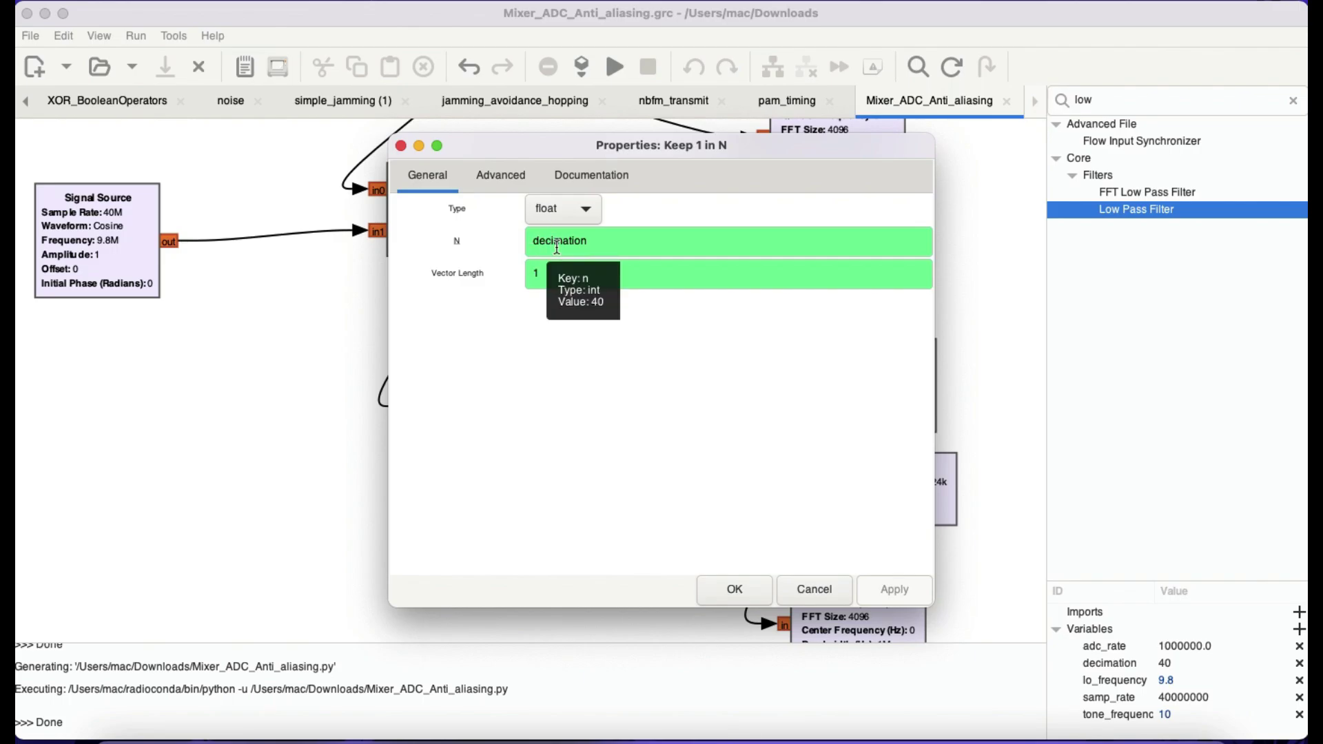
pyautogui.click(403, 146)
pyautogui.scroll(5, 643, 363)
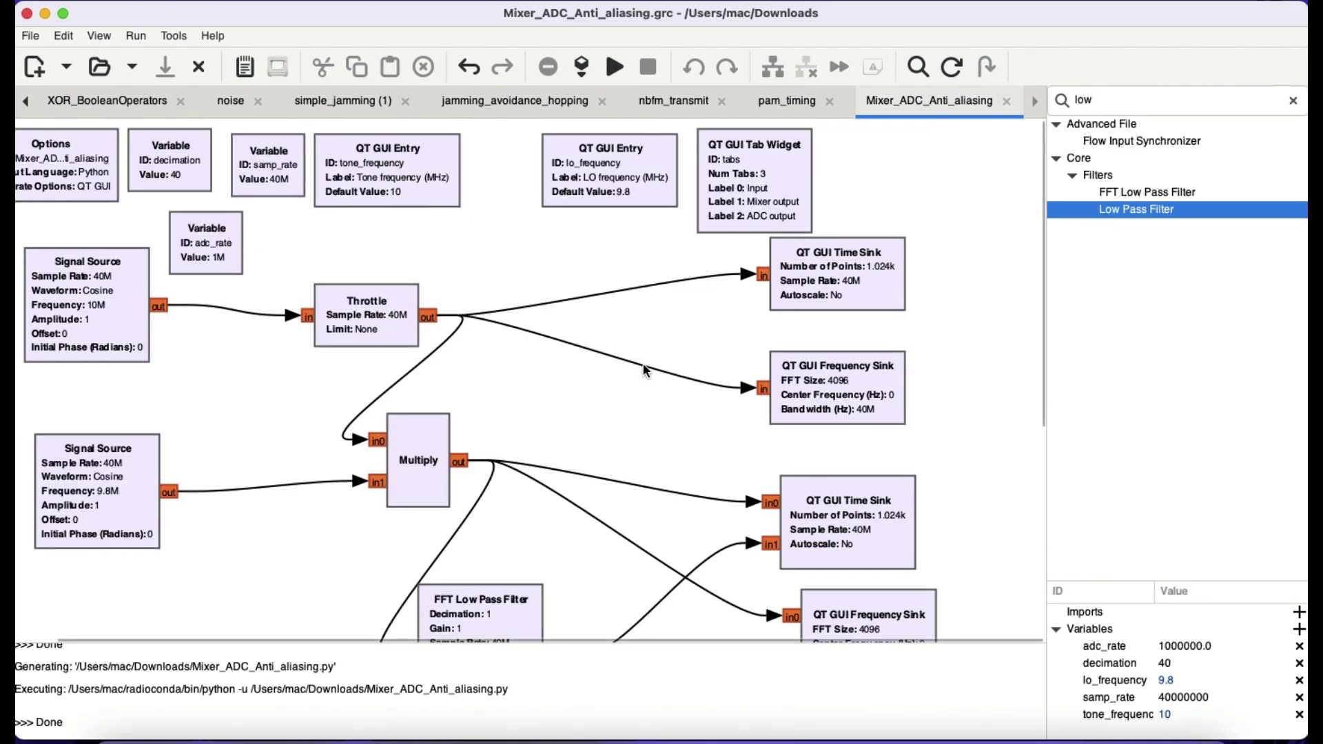
pyautogui.doubleClick(188, 168)
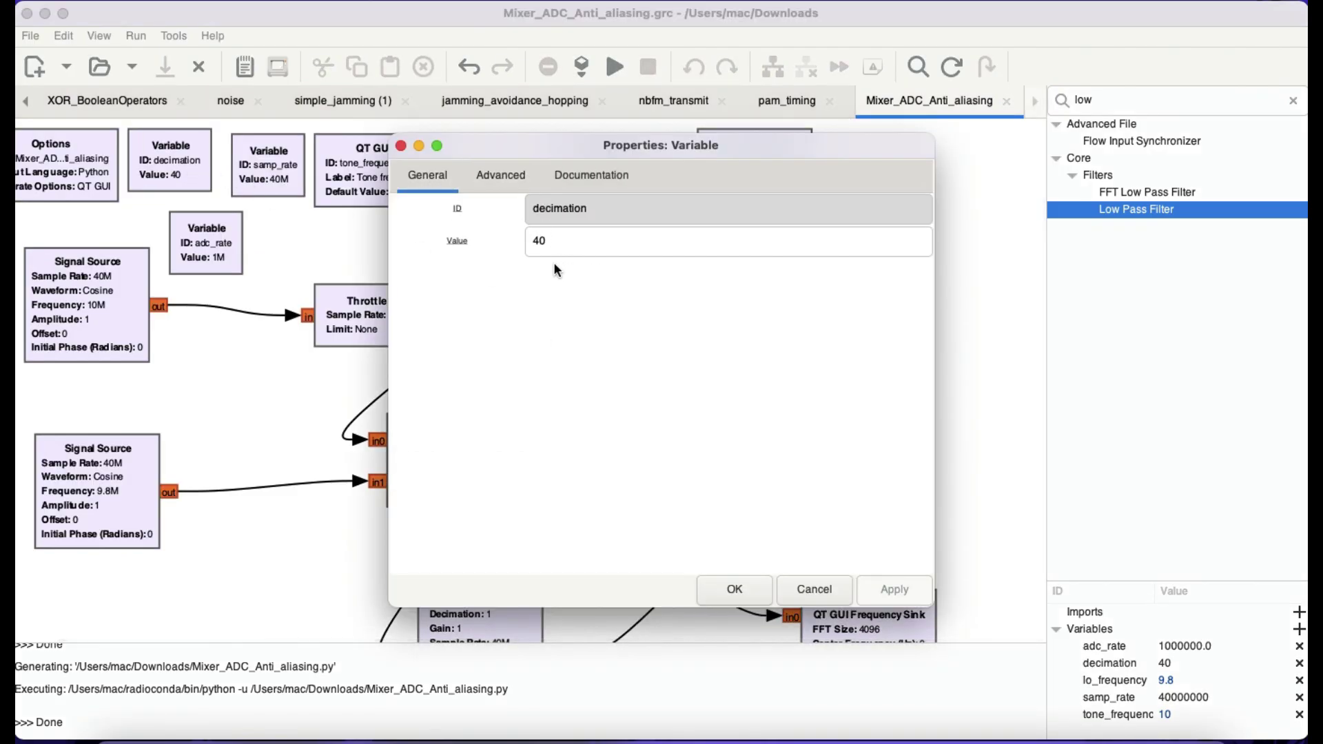
pyautogui.click(402, 146)
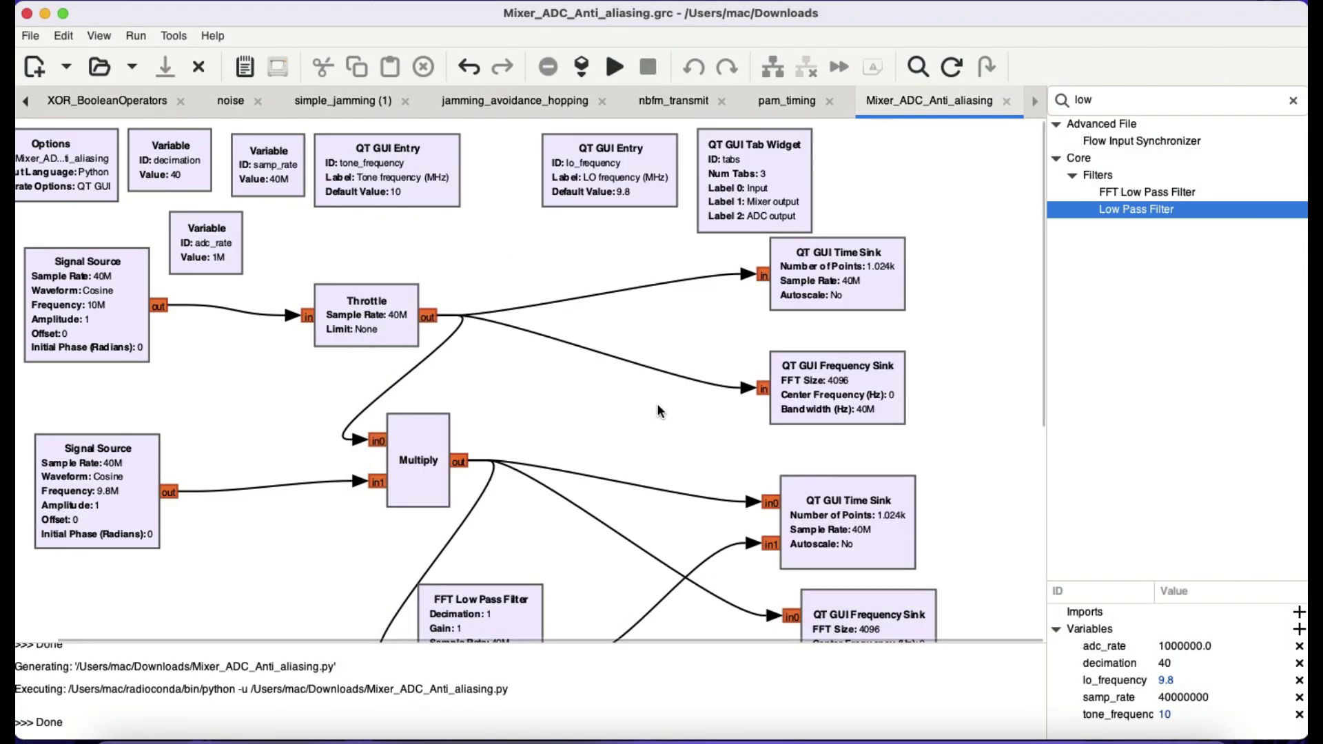
# - Add the comment "ADC depiction" to the Keep 1 in N block and run the flowgraph
pyautogui.scroll(-5, 656, 406)
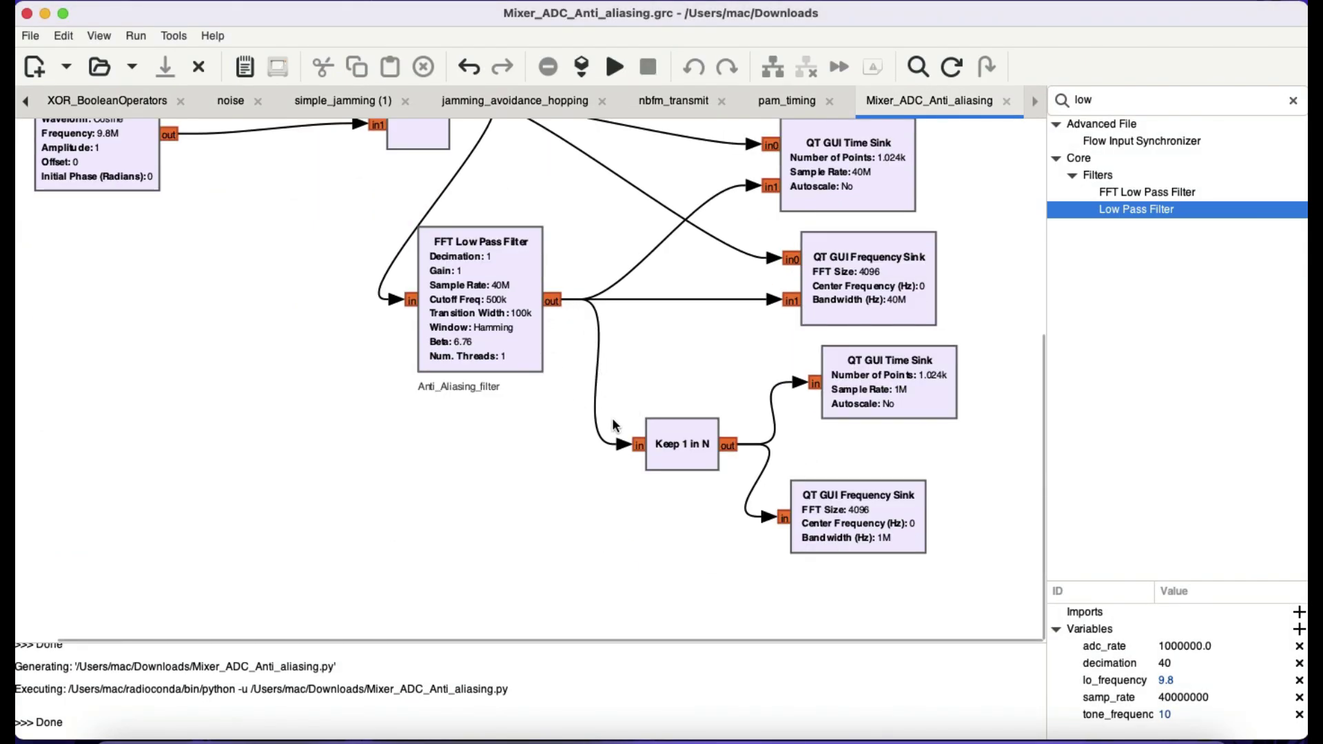
pyautogui.doubleClick(676, 459)
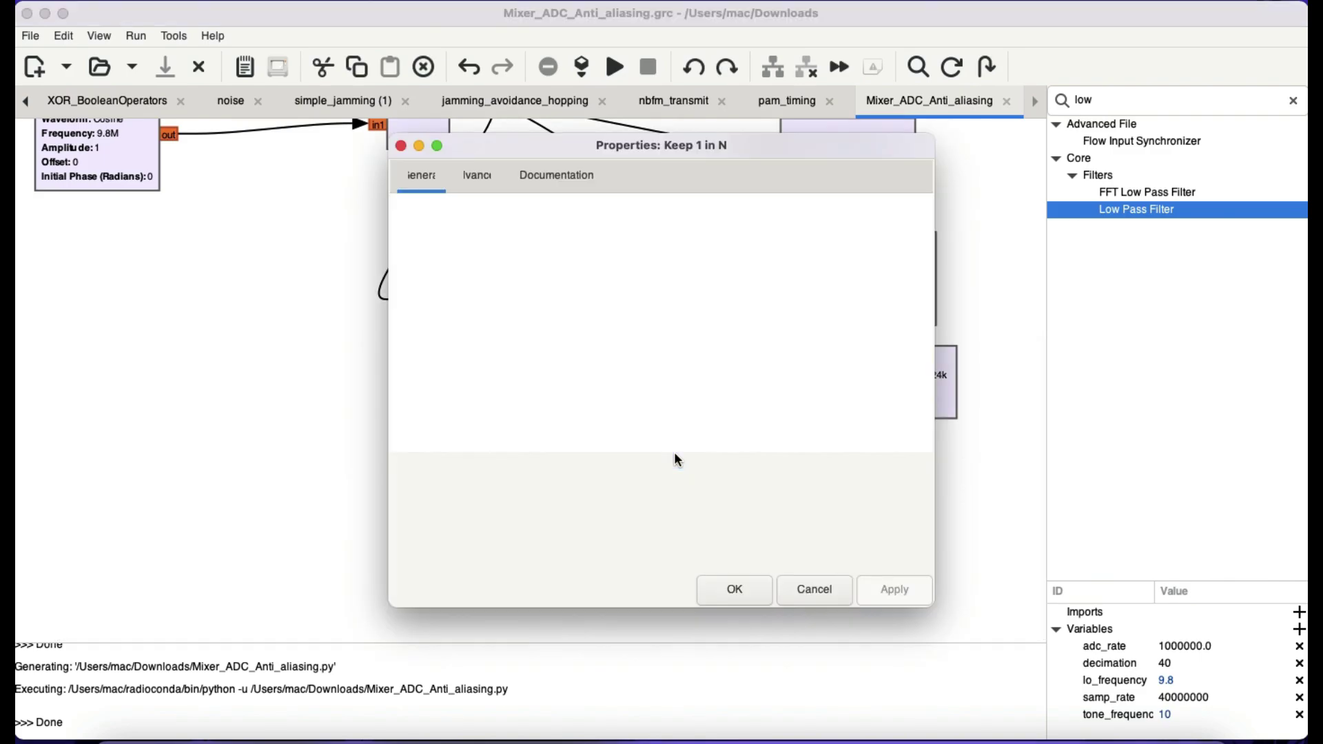
pyautogui.click(579, 177)
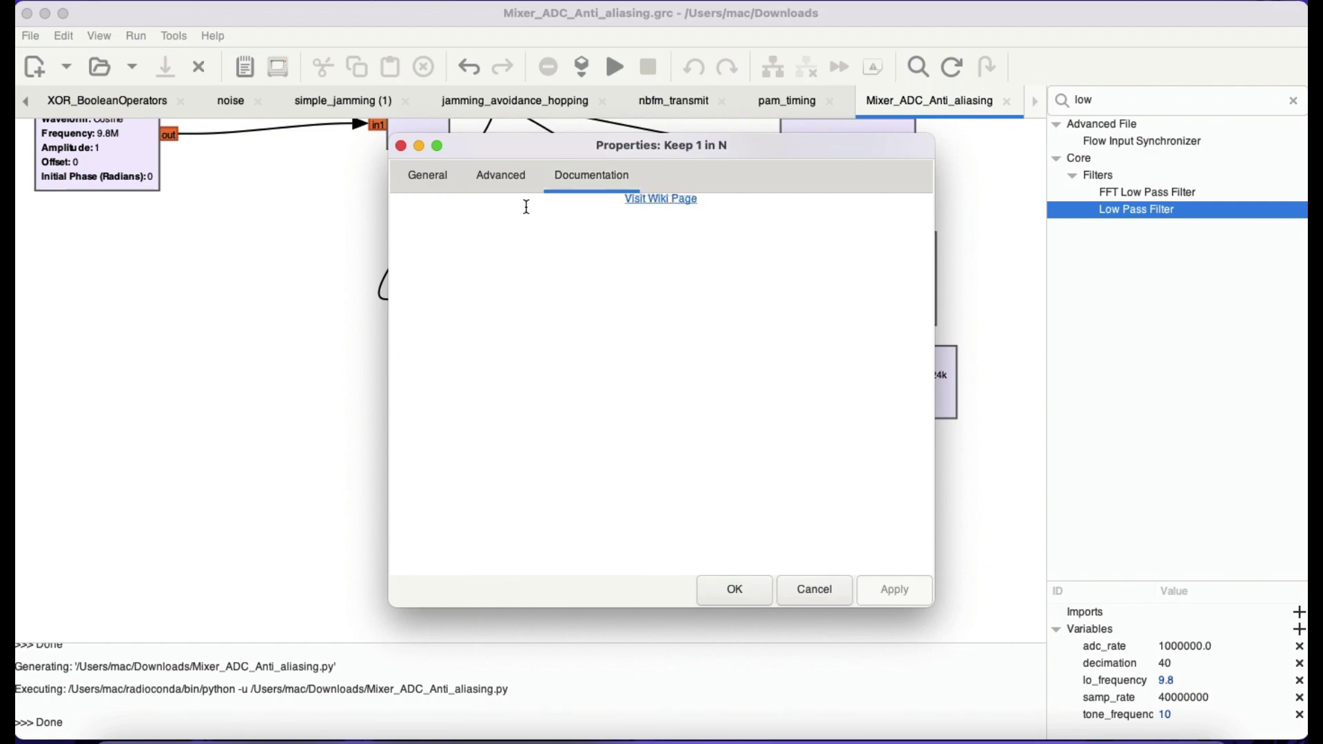
pyautogui.click(499, 176)
pyautogui.click(571, 357)
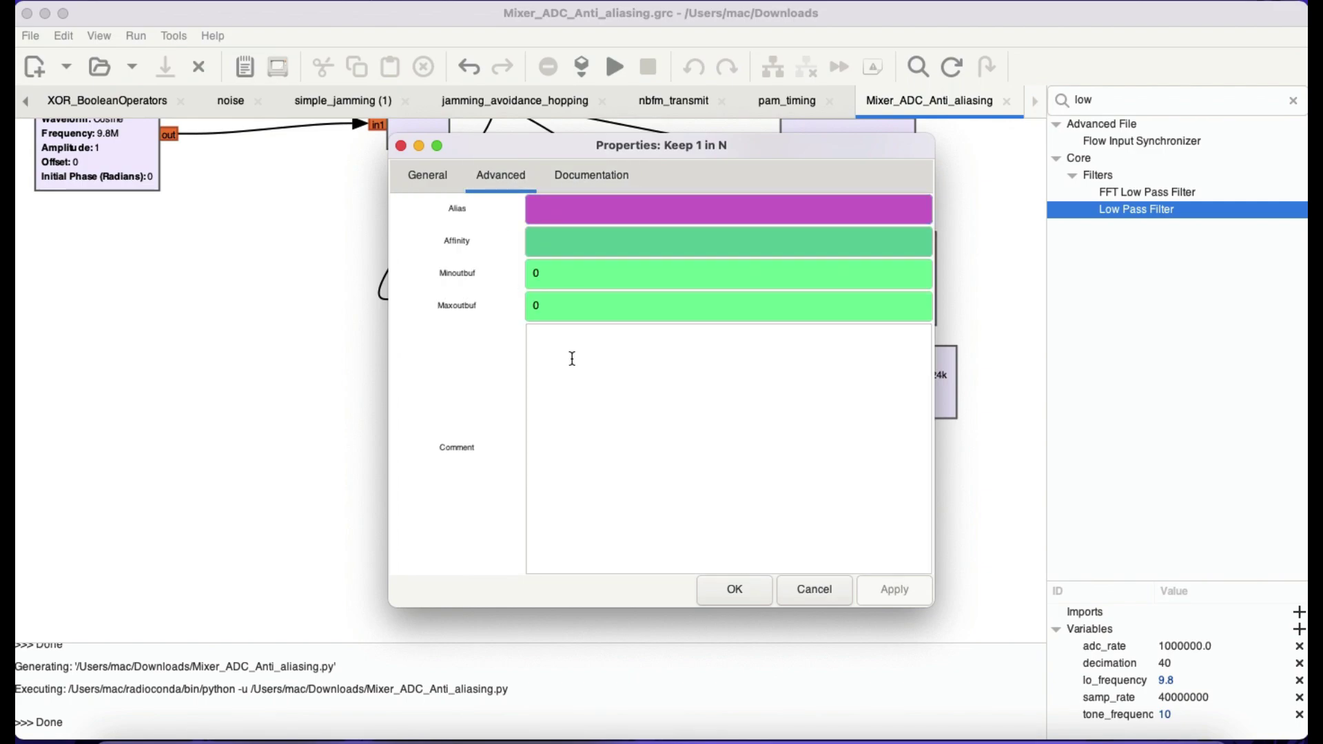
pyautogui.write('ADC')
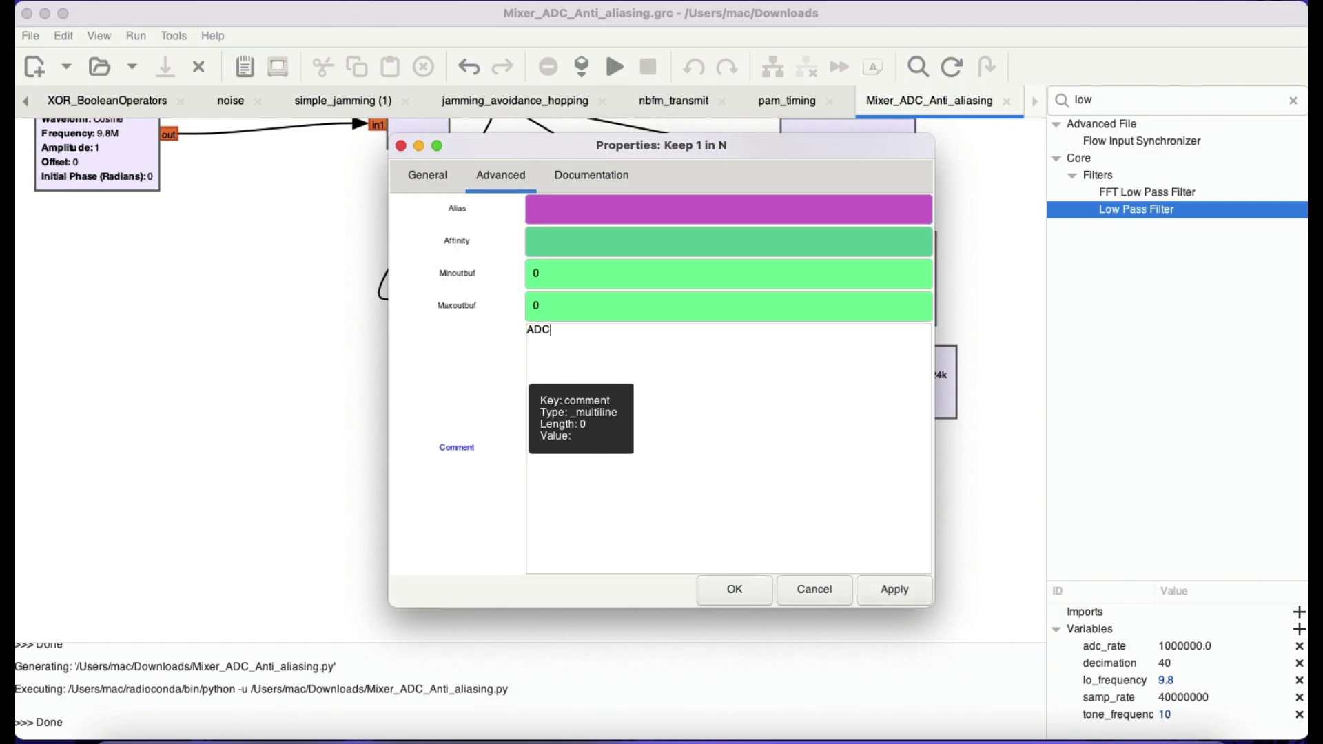
pyautogui.write(' depiction')
pyautogui.press('Return')
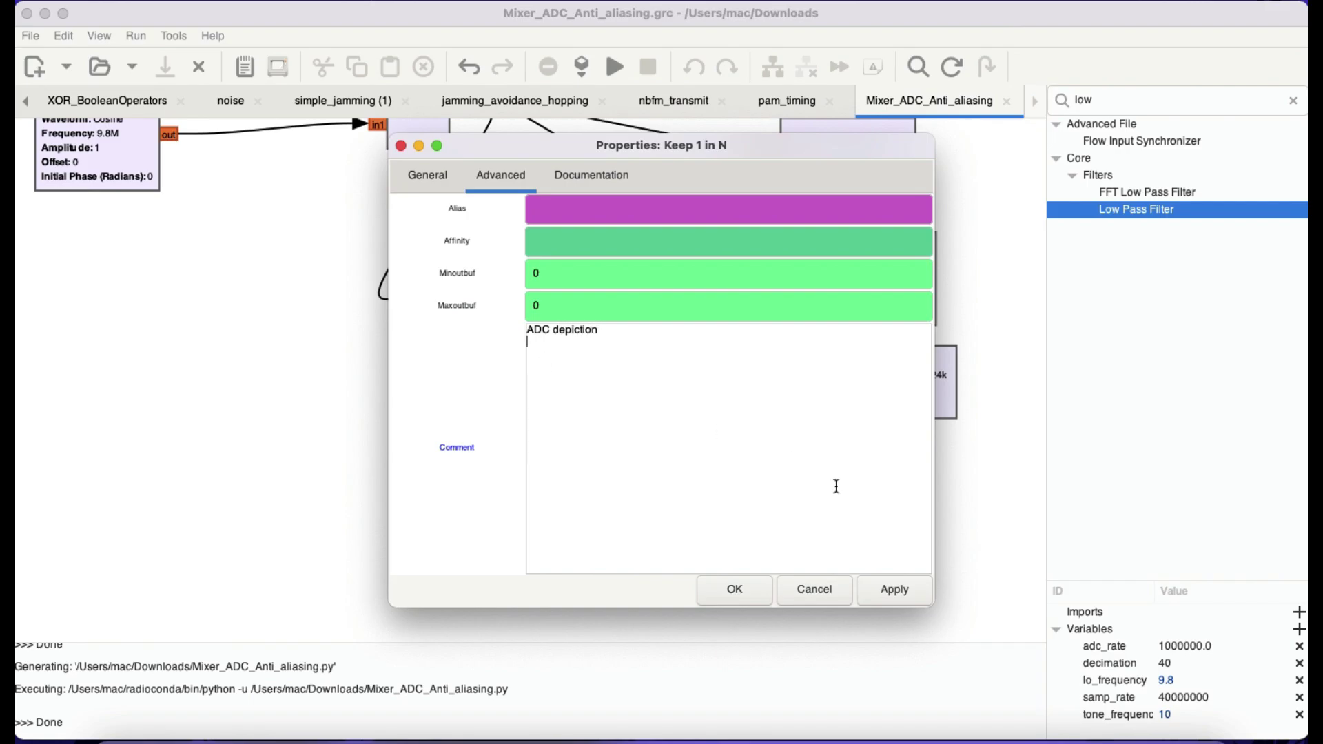
pyautogui.click(872, 587)
pyautogui.click(738, 585)
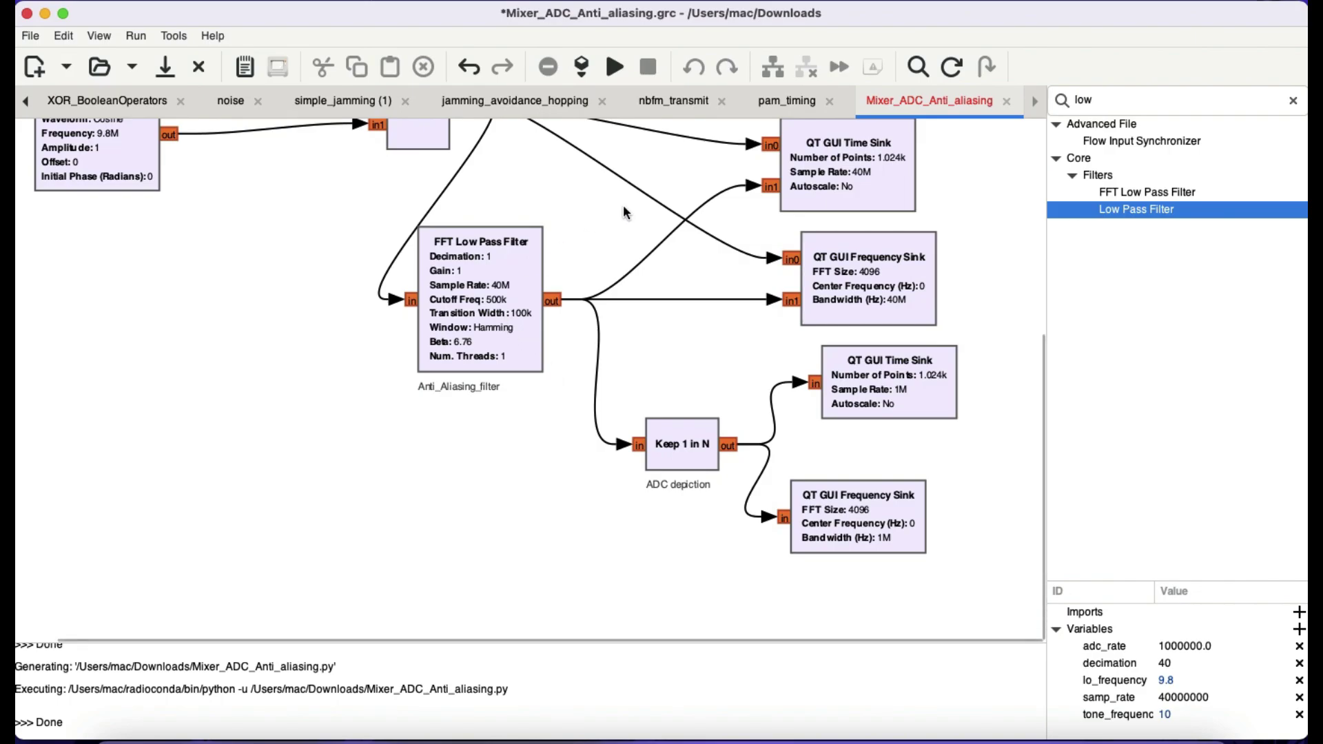
pyautogui.click(612, 67)
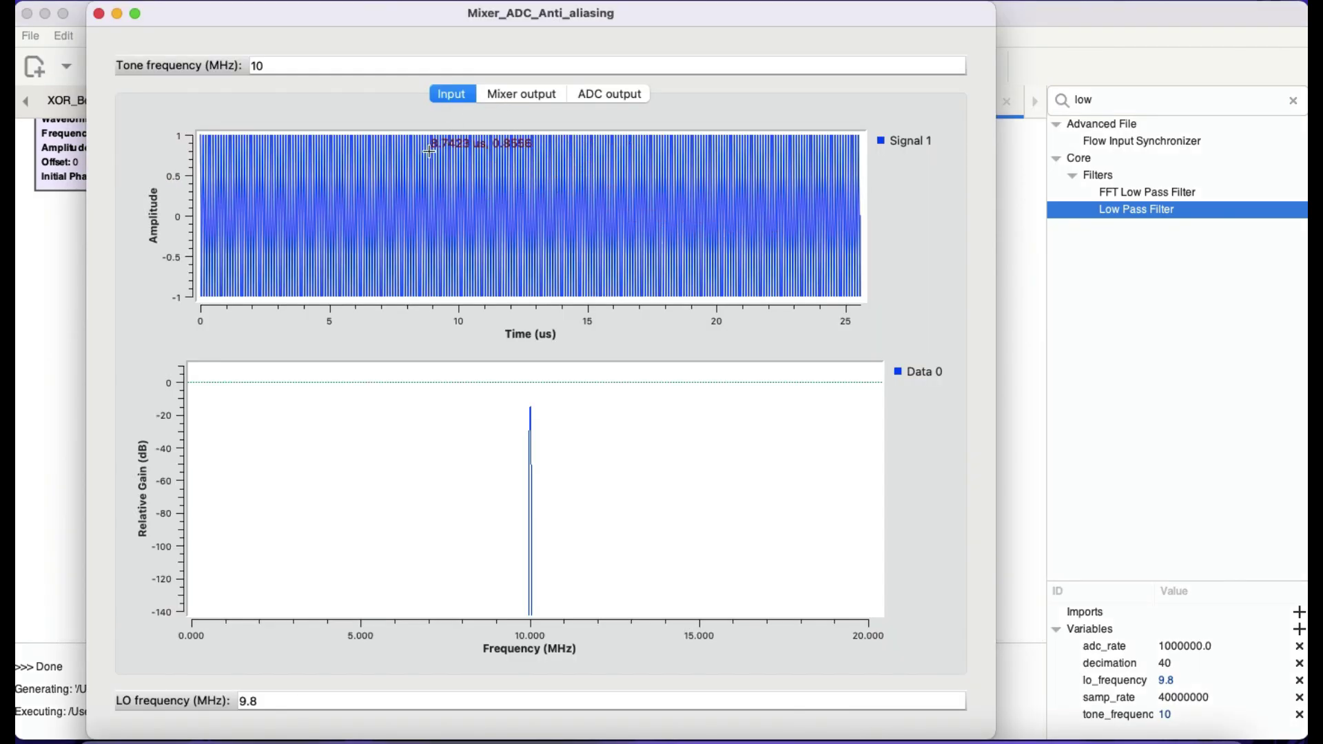
# - View the mixer output plots, examine the peak in the ADC output spectrum and close the simulation window
pyautogui.click(520, 97)
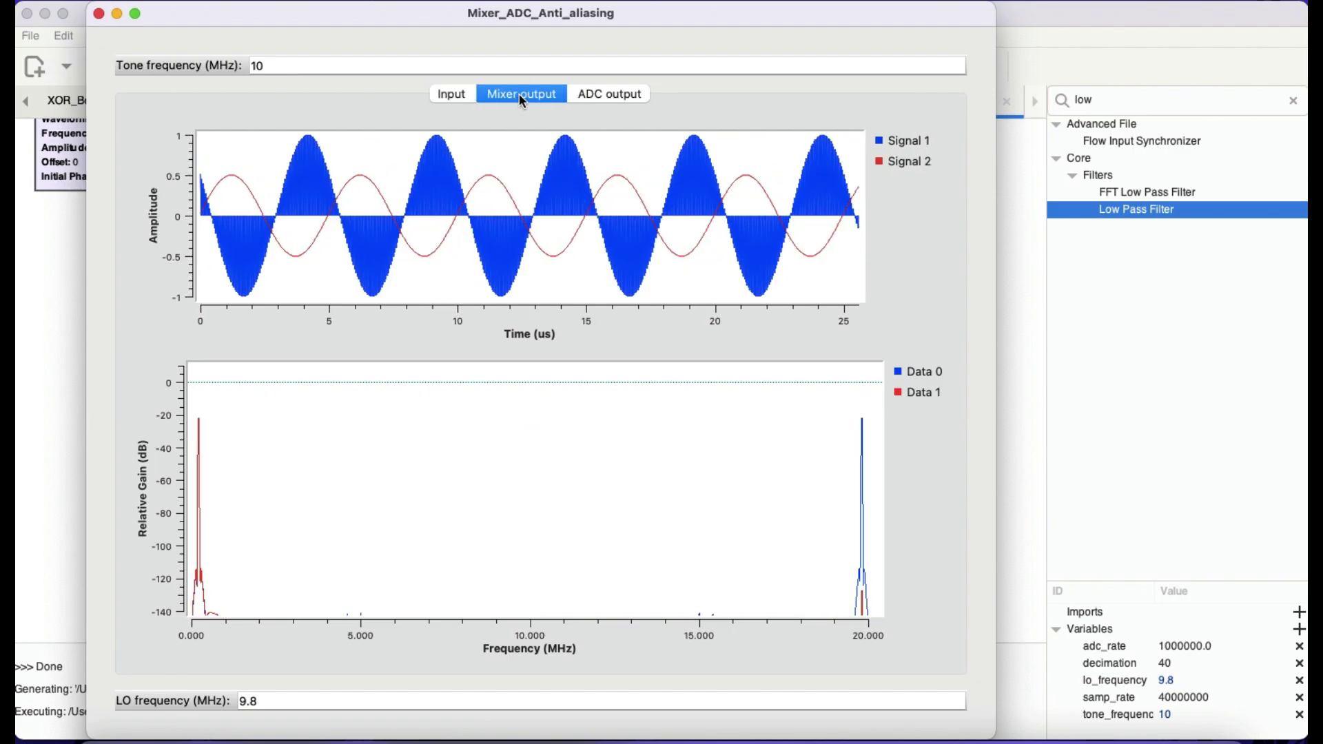
pyautogui.click(614, 99)
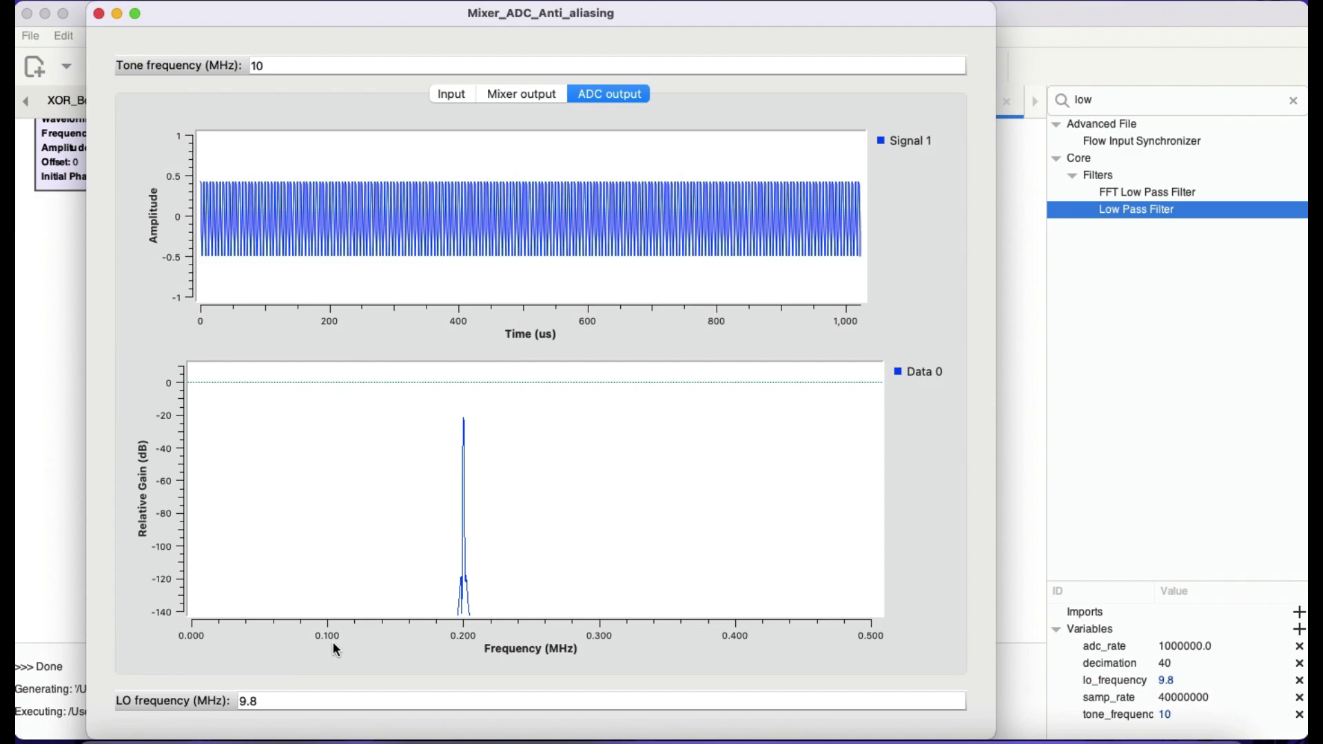
pyautogui.moveTo(404, 444)
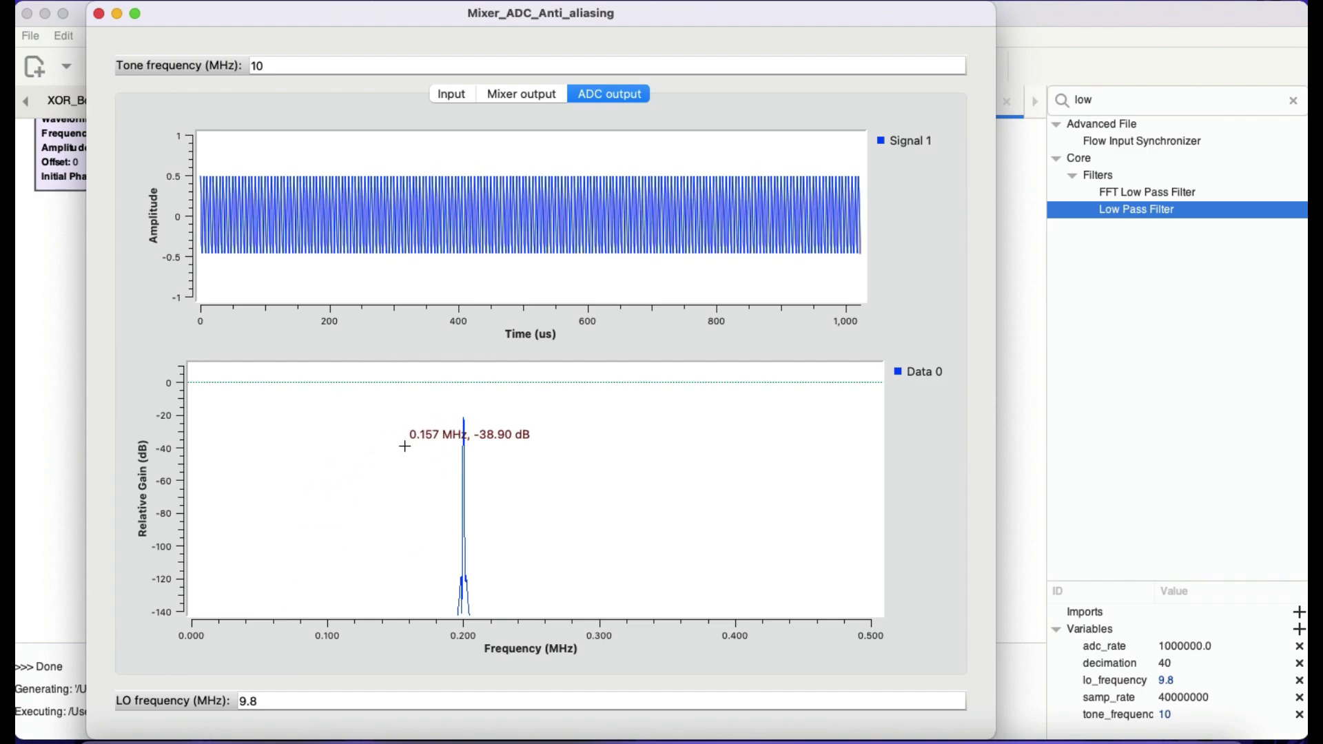
pyautogui.click(99, 13)
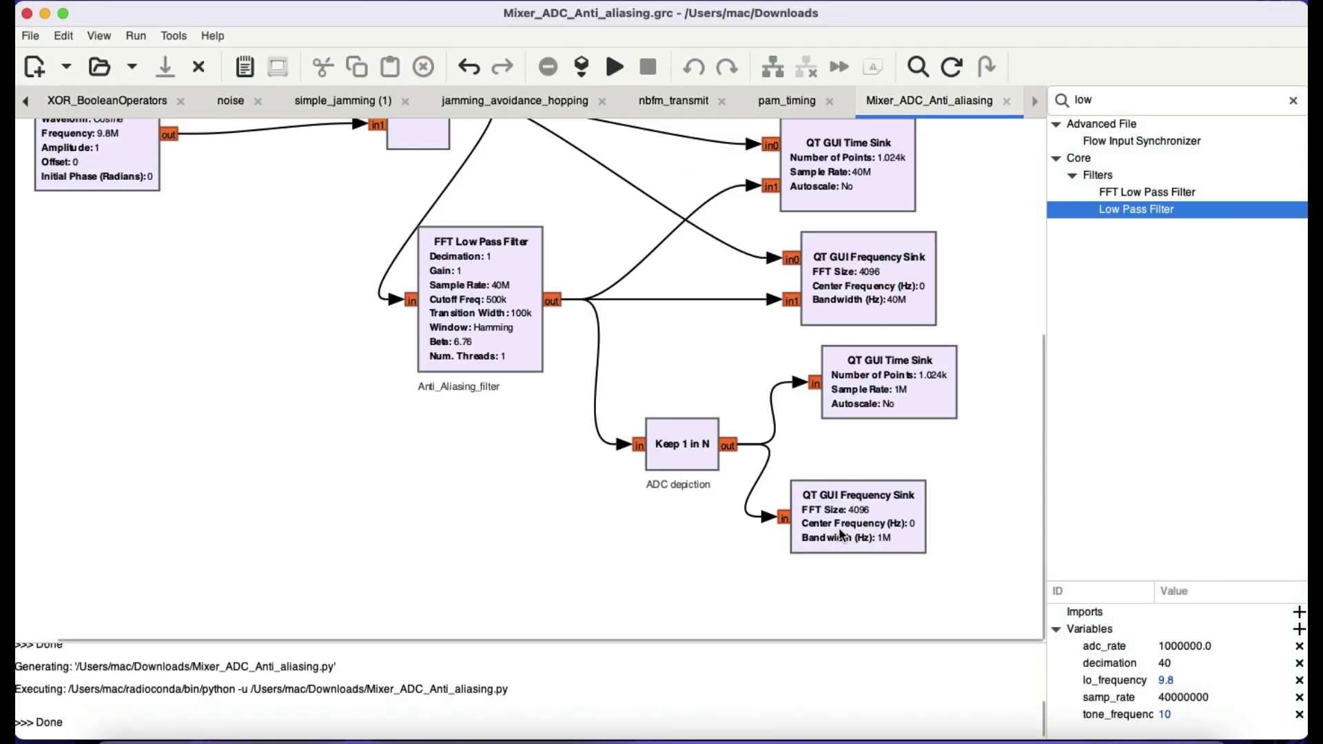
# - Set the spectrum width to Full in the QT GUI Frequency Sink fed by the Keep 1 in N block
pyautogui.doubleClick(837, 527)
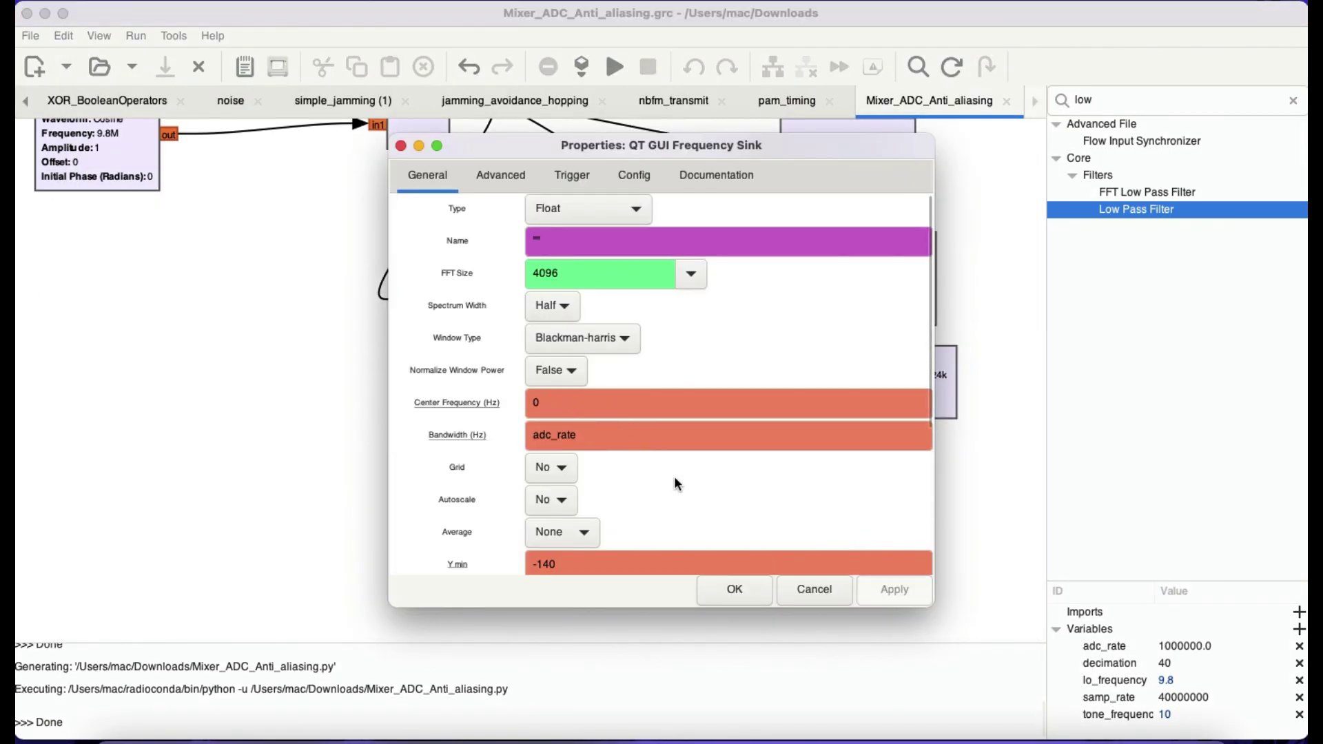
pyautogui.scroll(-3, 678, 484)
pyautogui.scroll(-4, 676, 480)
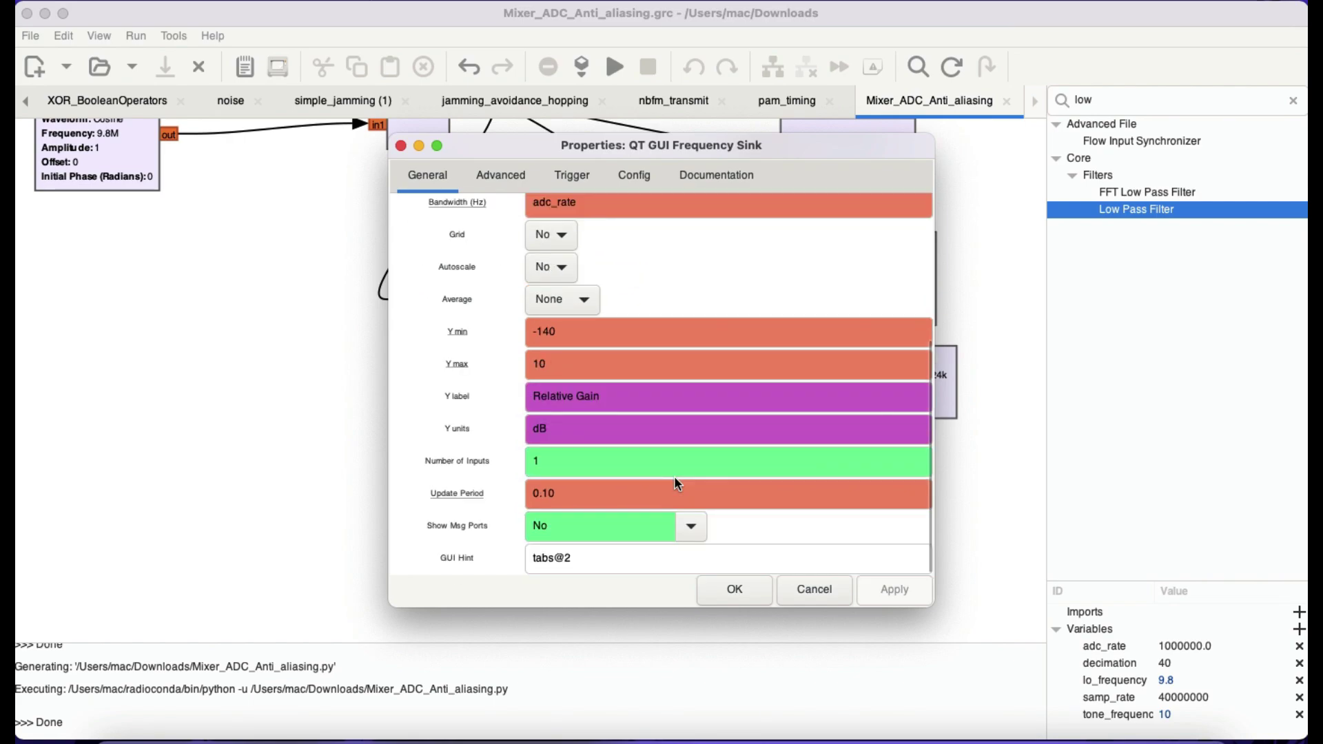
pyautogui.scroll(7, 676, 480)
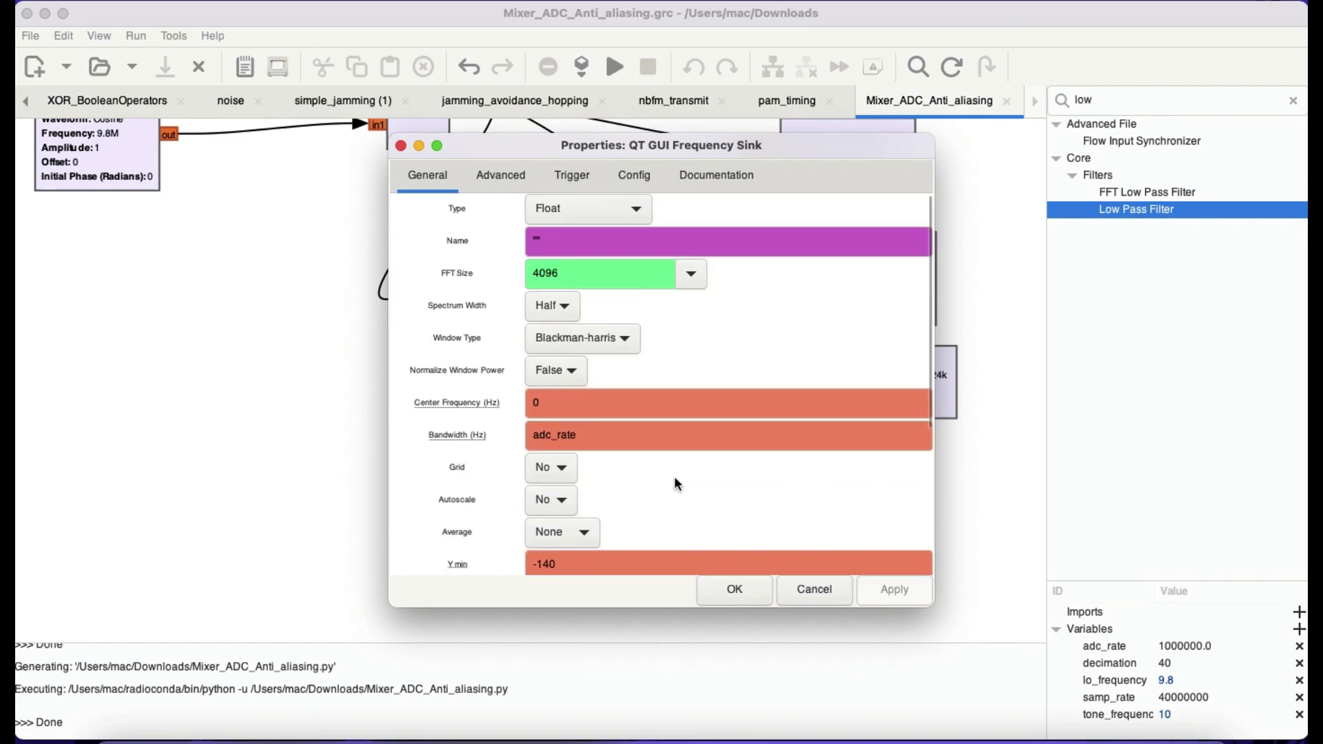
pyautogui.click(572, 314)
pyautogui.click(753, 590)
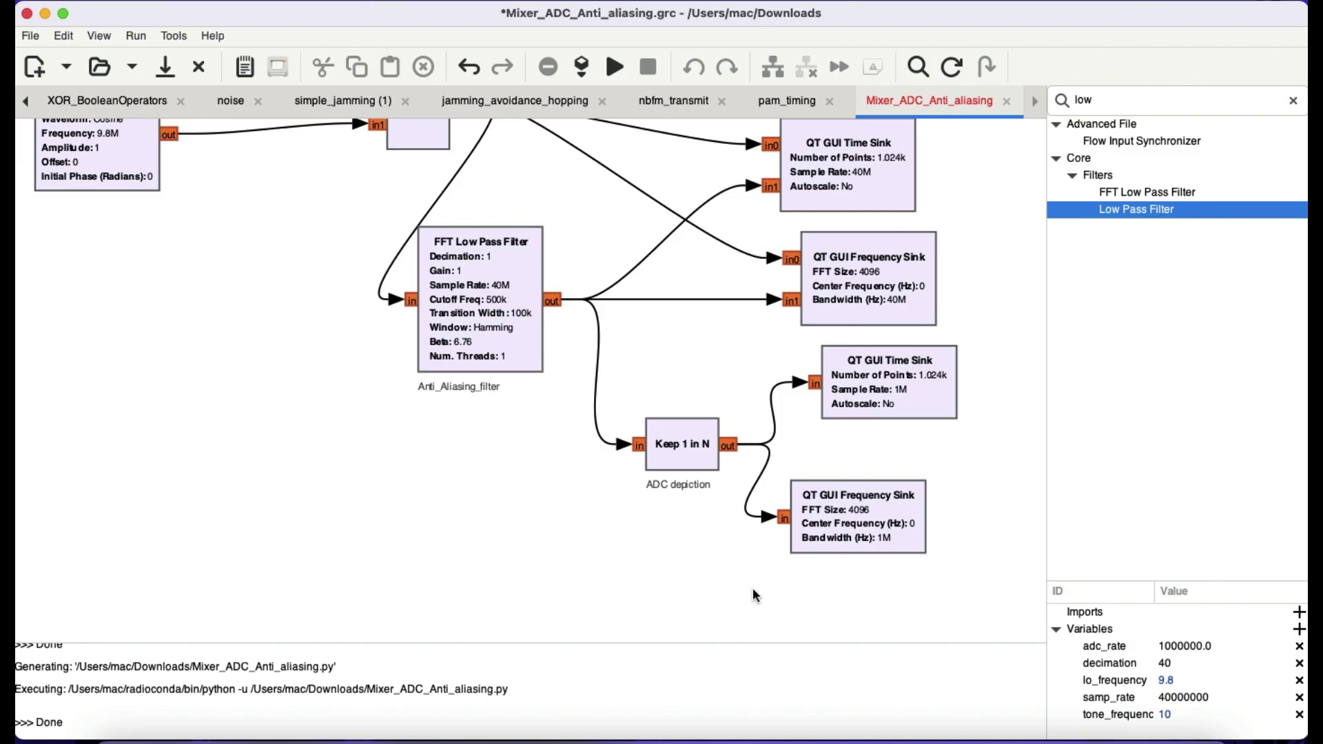
# - Run the flowgraph, examine the full-width spectrum of the ADC output and close the simulation window
pyautogui.click(615, 66)
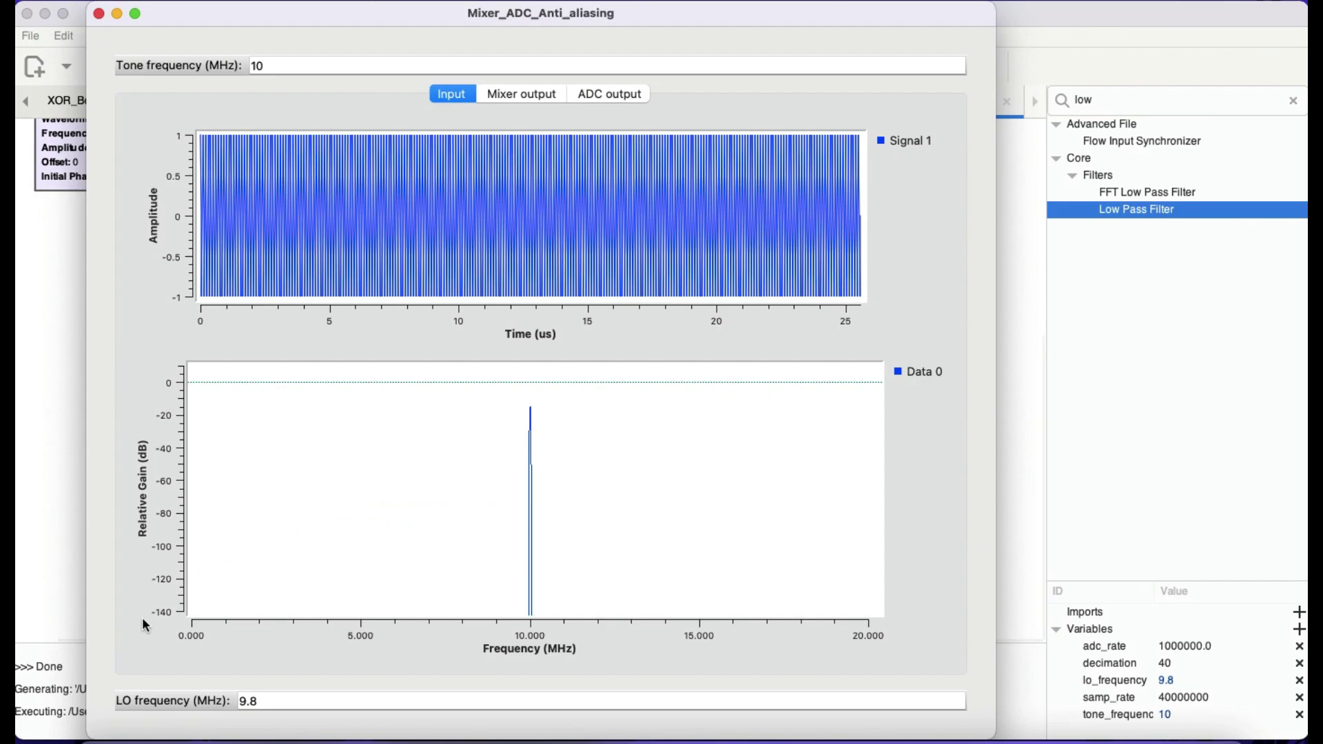
pyautogui.click(597, 90)
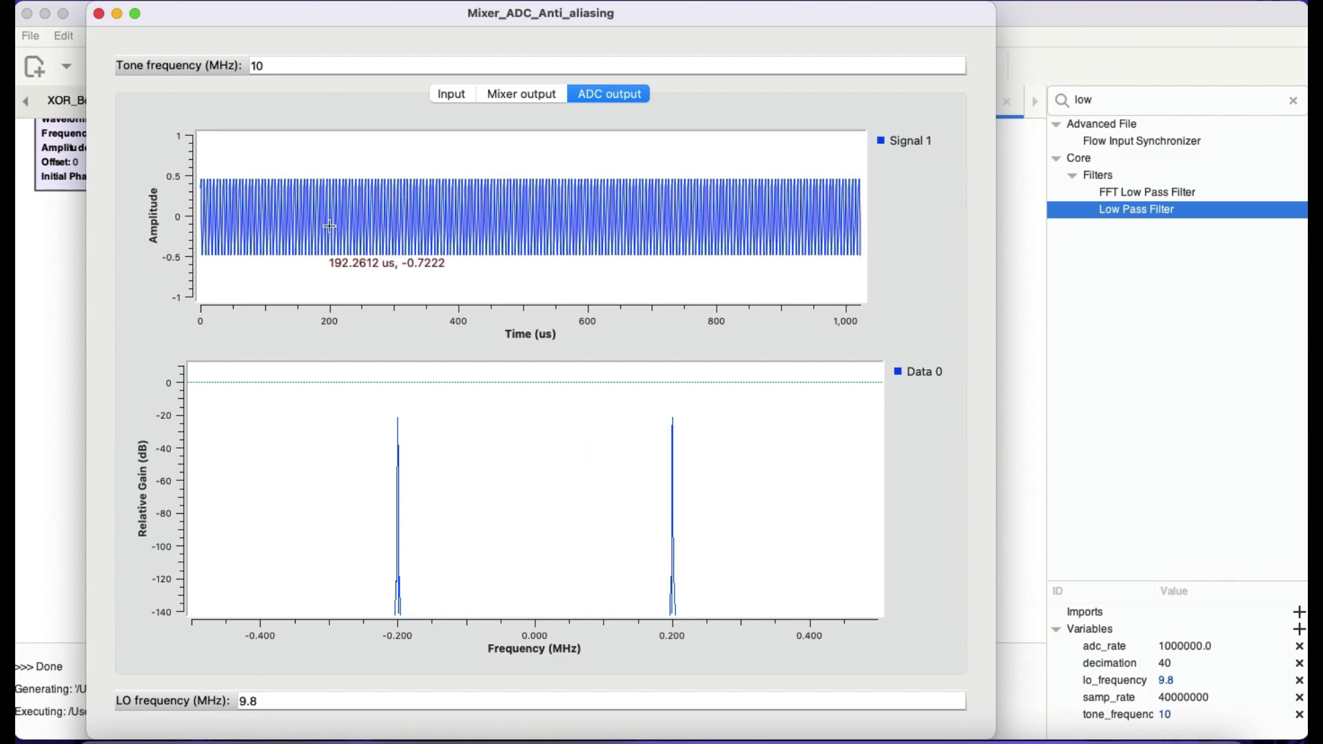
pyautogui.click(97, 13)
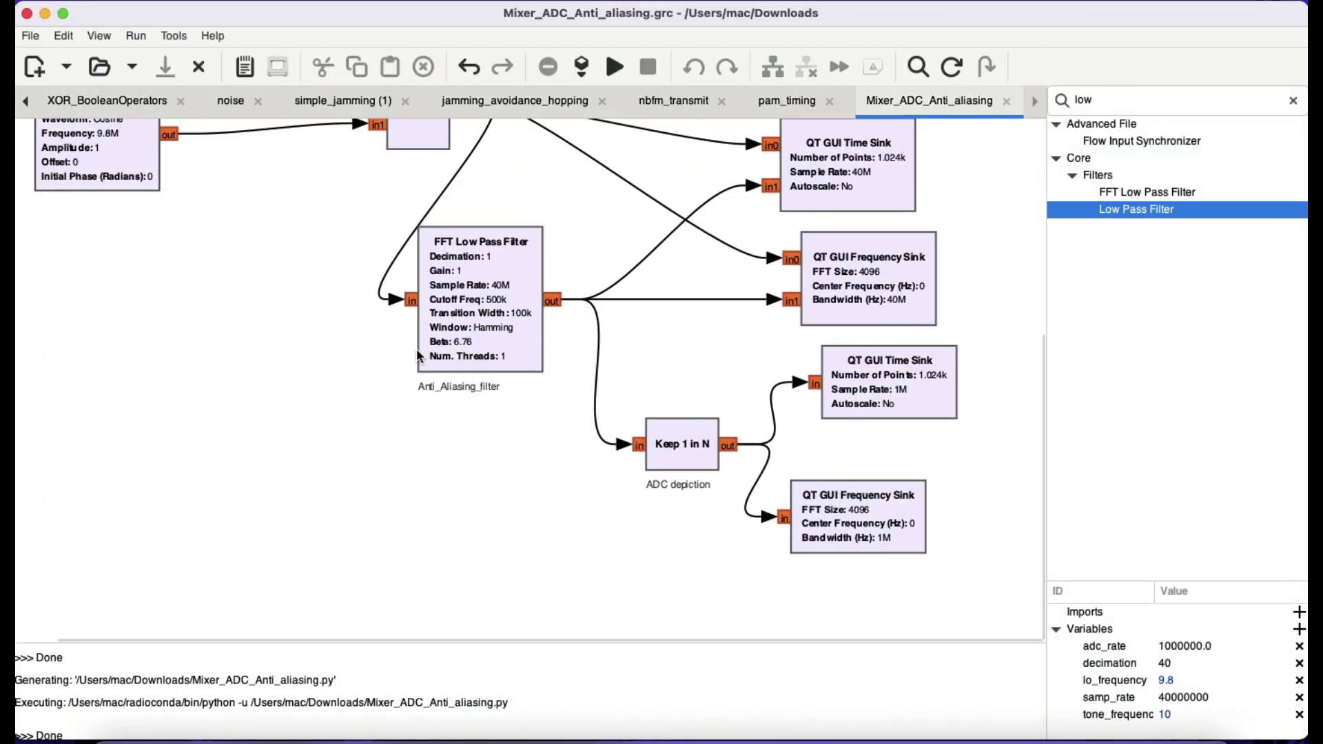
# - Set the spectrum width of the ADC output's frequency sink back to Half and run the flowgraph
pyautogui.doubleClick(828, 530)
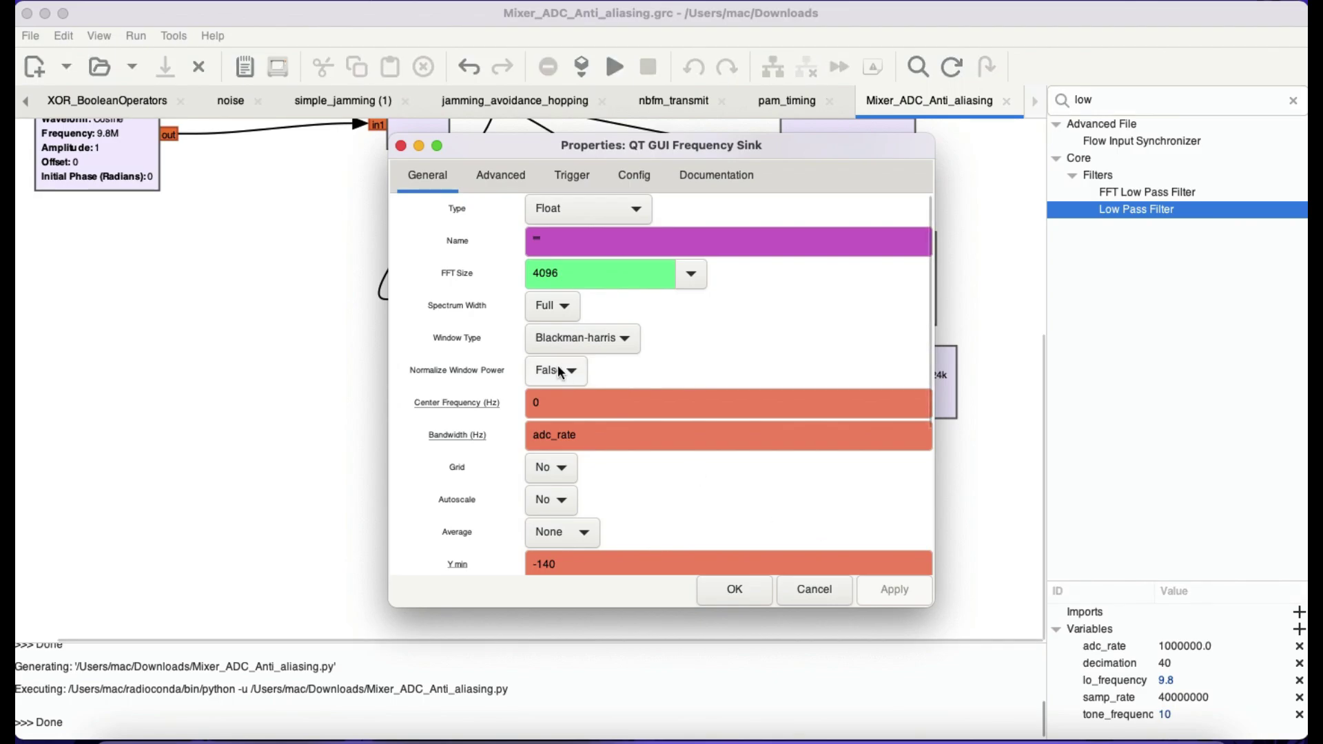
pyautogui.click(575, 308)
pyautogui.click(551, 333)
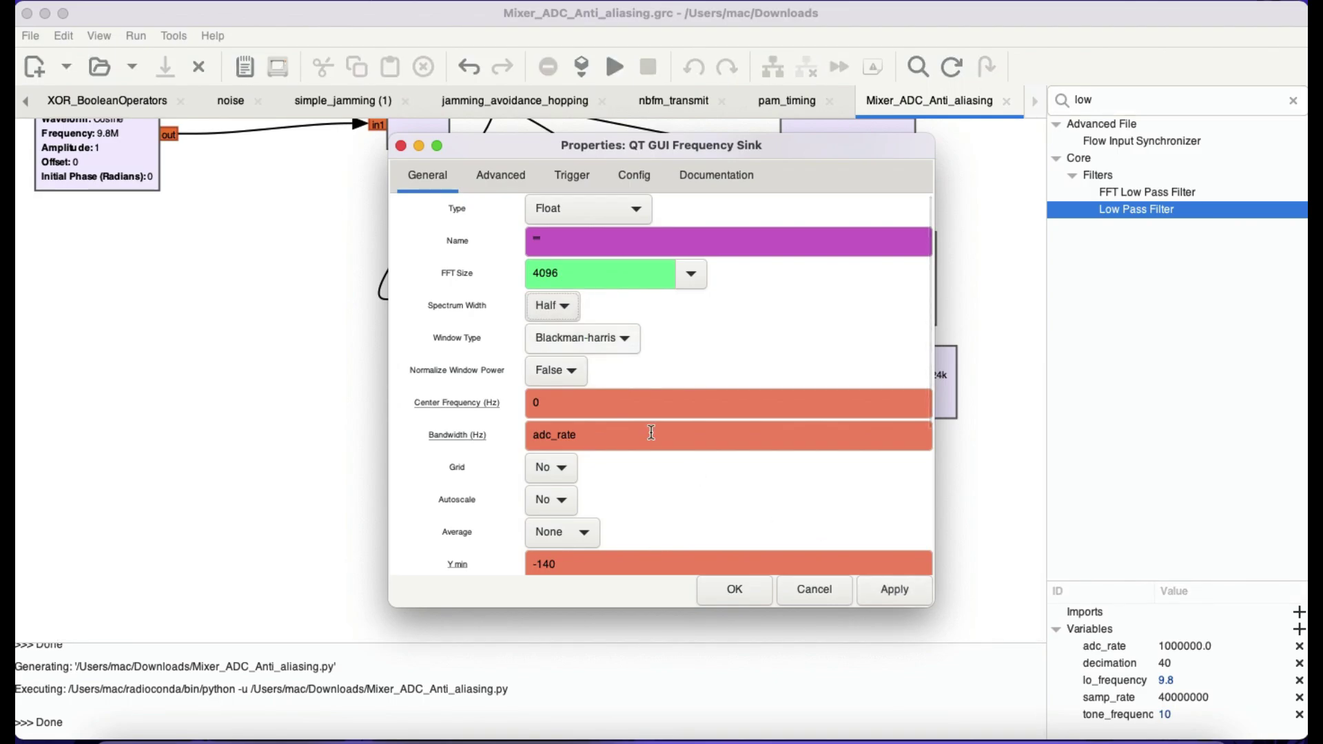
pyautogui.click(902, 584)
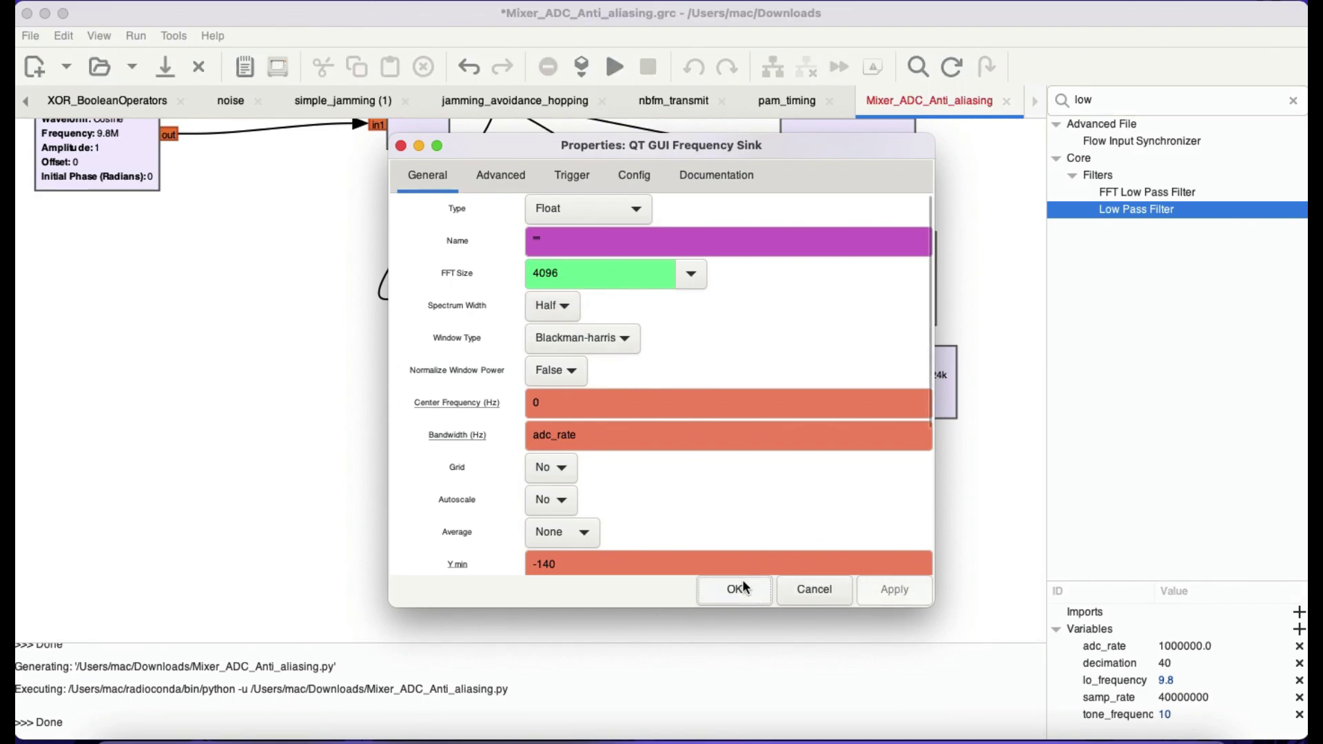
pyautogui.click(736, 587)
pyautogui.click(615, 71)
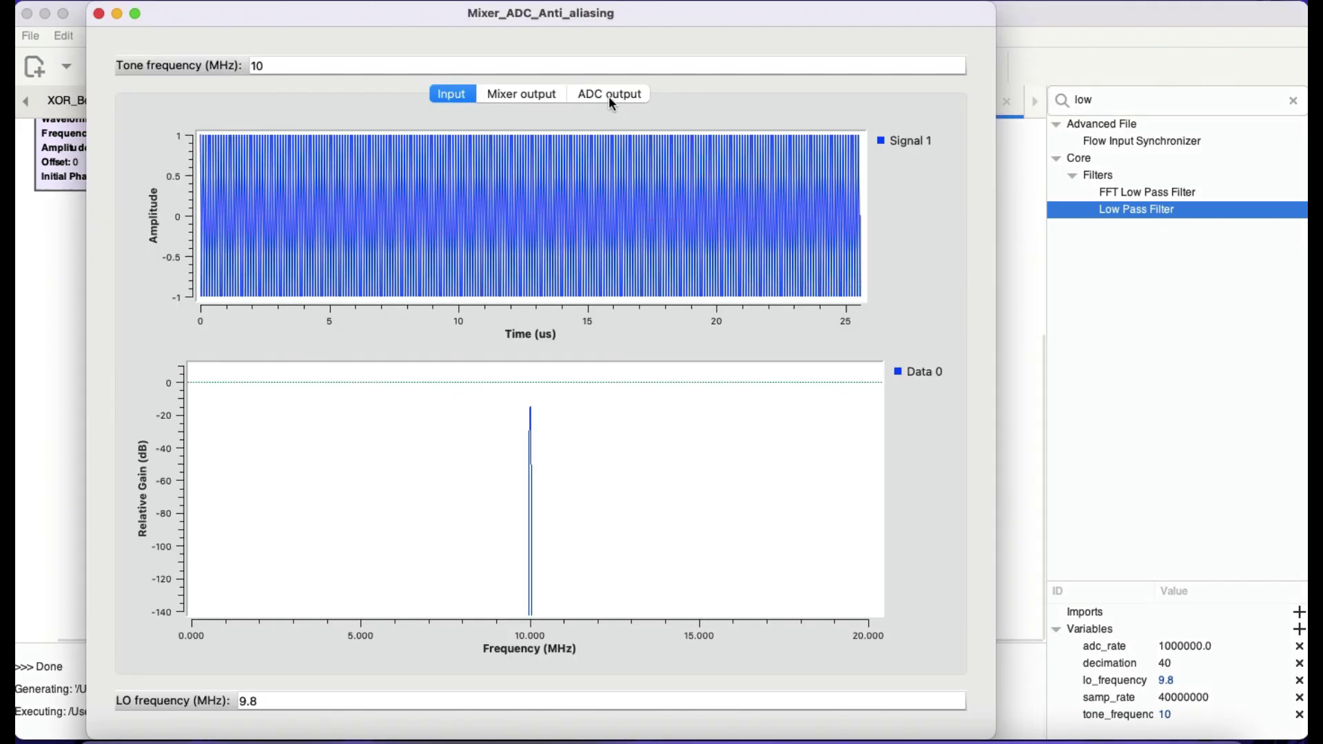
# - Compare the ADC output plots with the mixer output plots at the default LO frequency
pyautogui.click(609, 95)
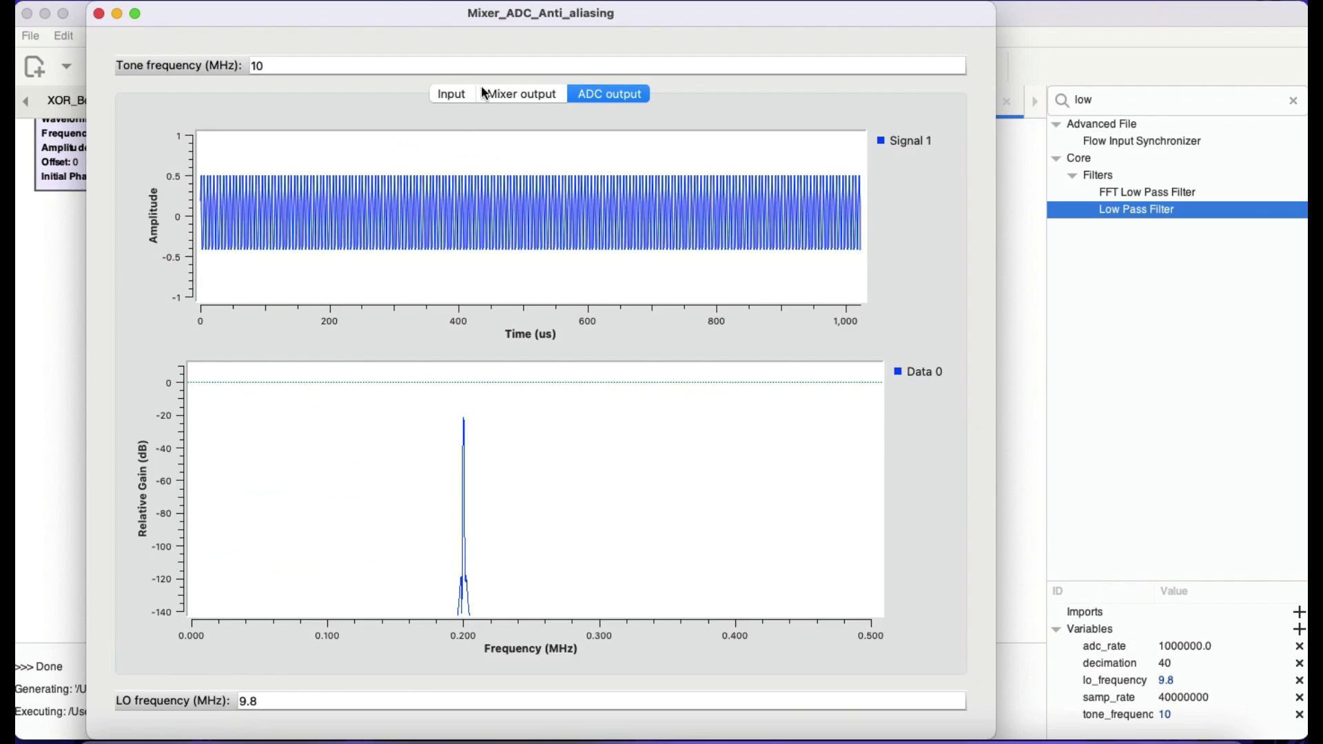
pyautogui.click(514, 95)
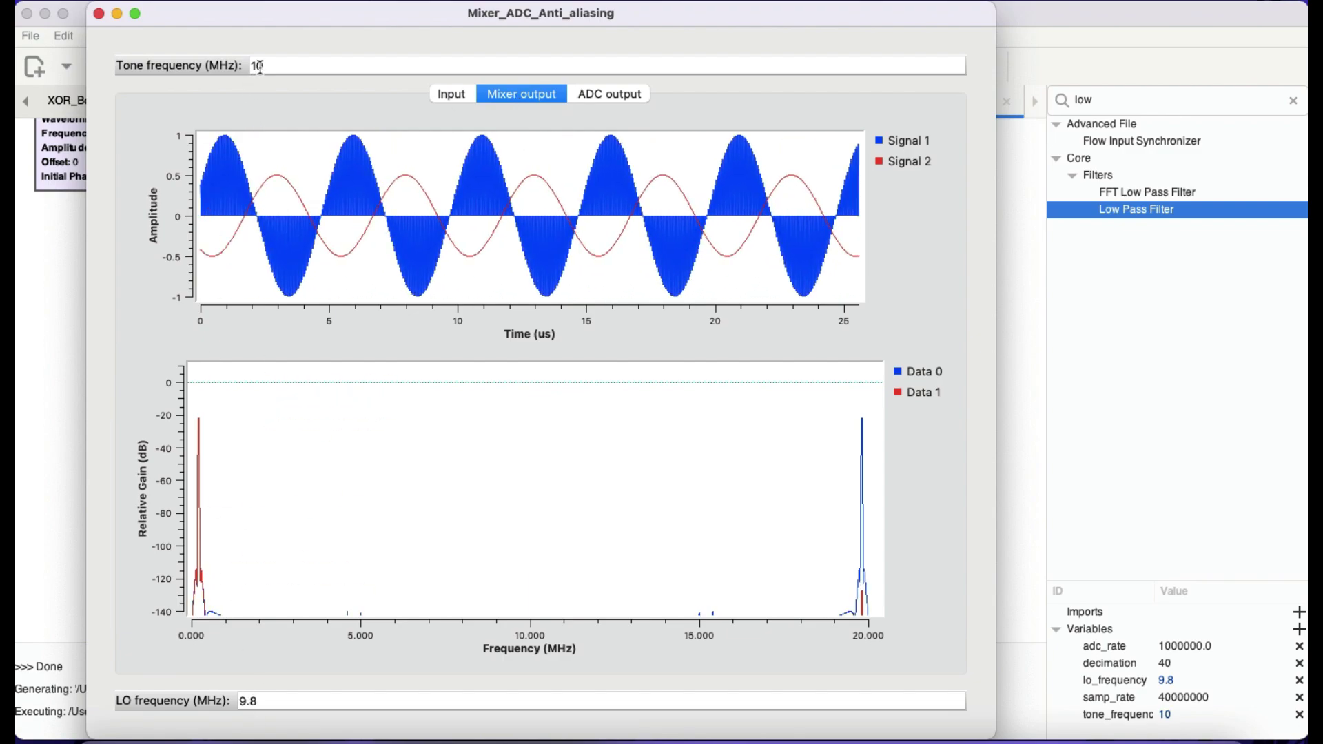
pyautogui.click(609, 94)
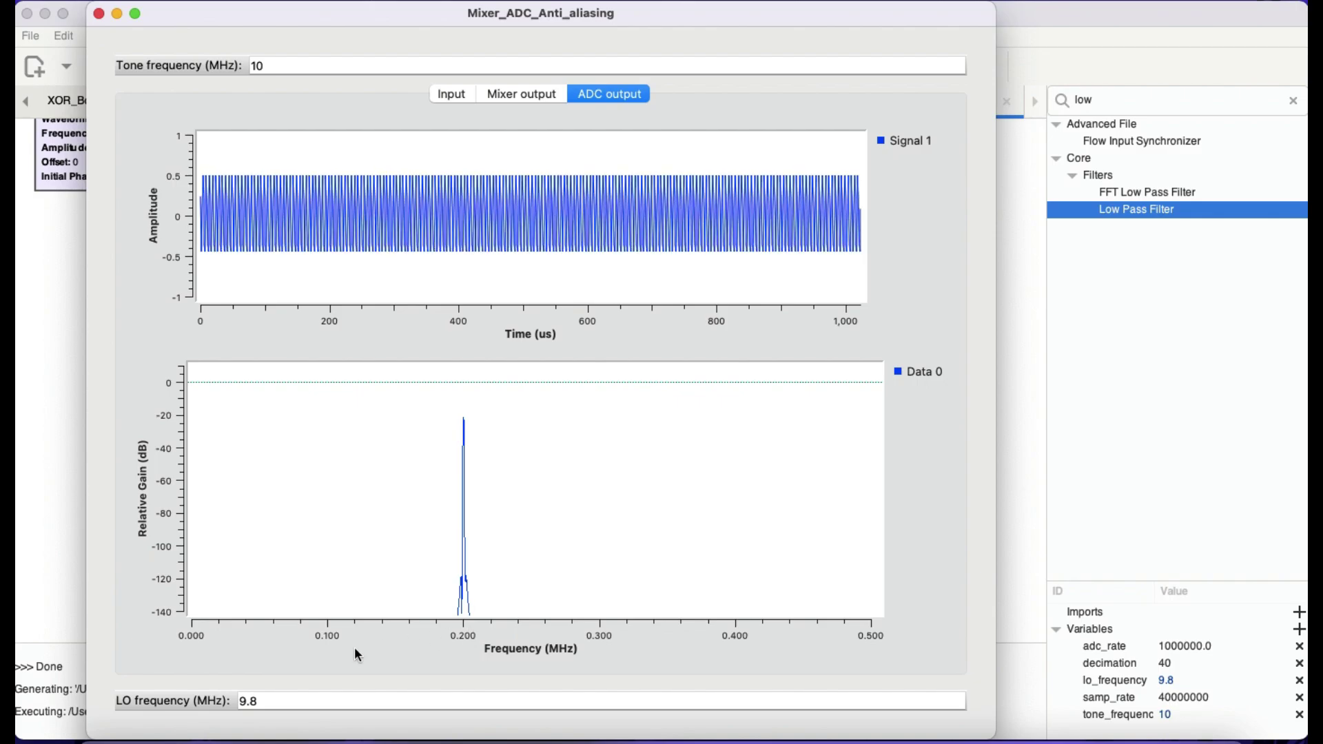
# - Set the LO frequency to 9.7 MHz and compare the peaks in the ADC output and mixer output spectra
pyautogui.click(266, 703)
pyautogui.press('BackSpace')
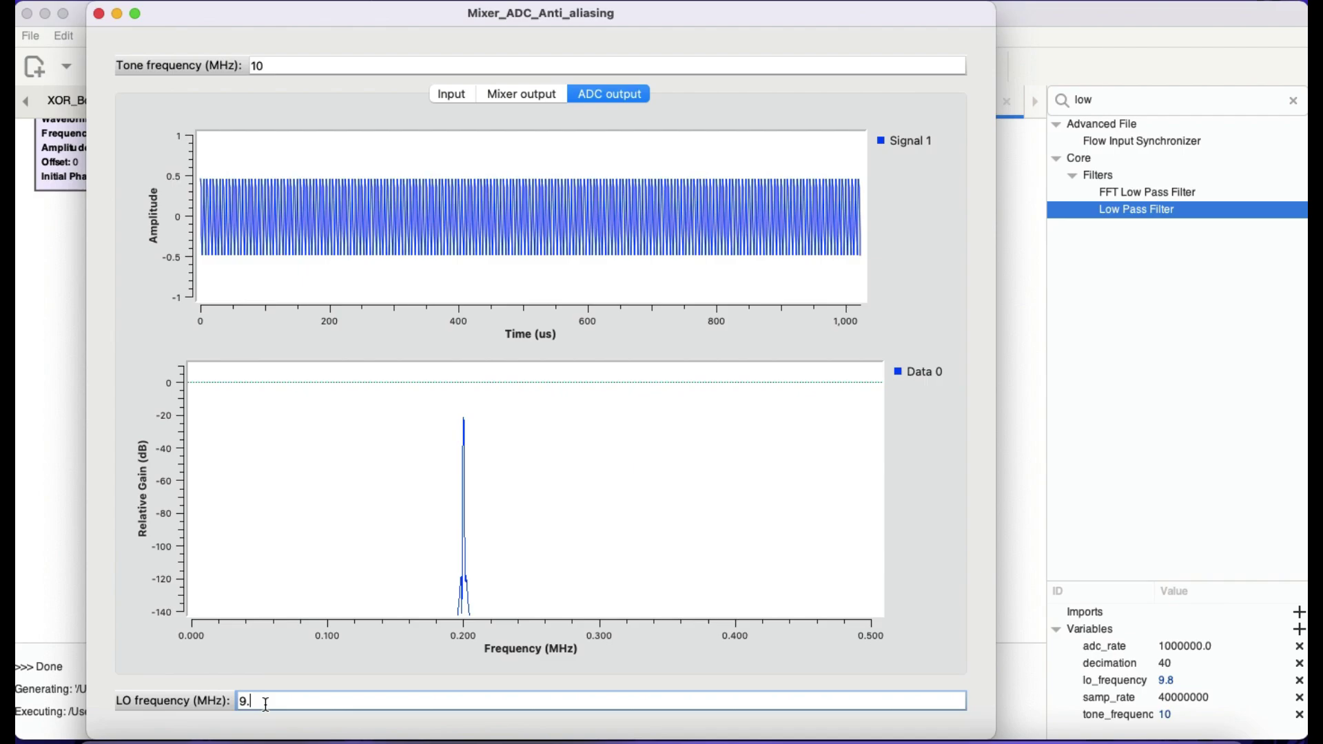
pyautogui.moveTo(226, 740)
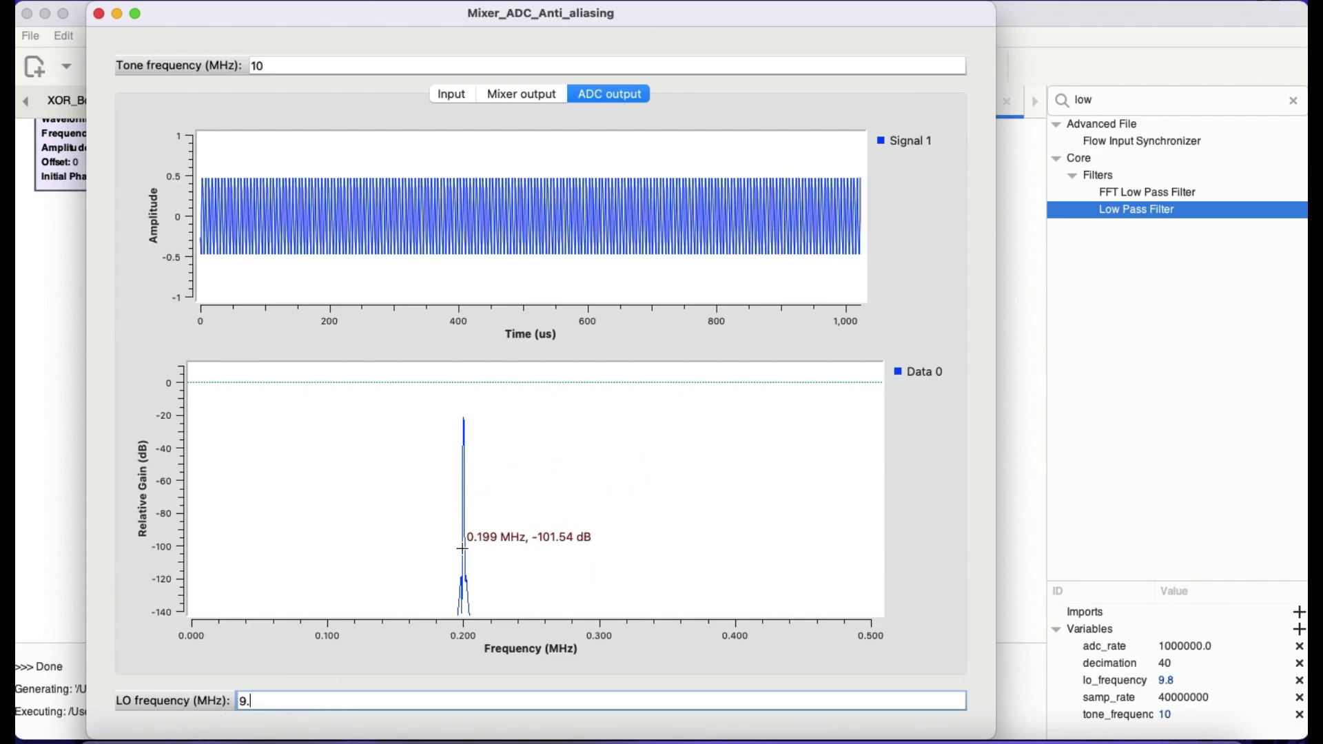
pyautogui.write('7')
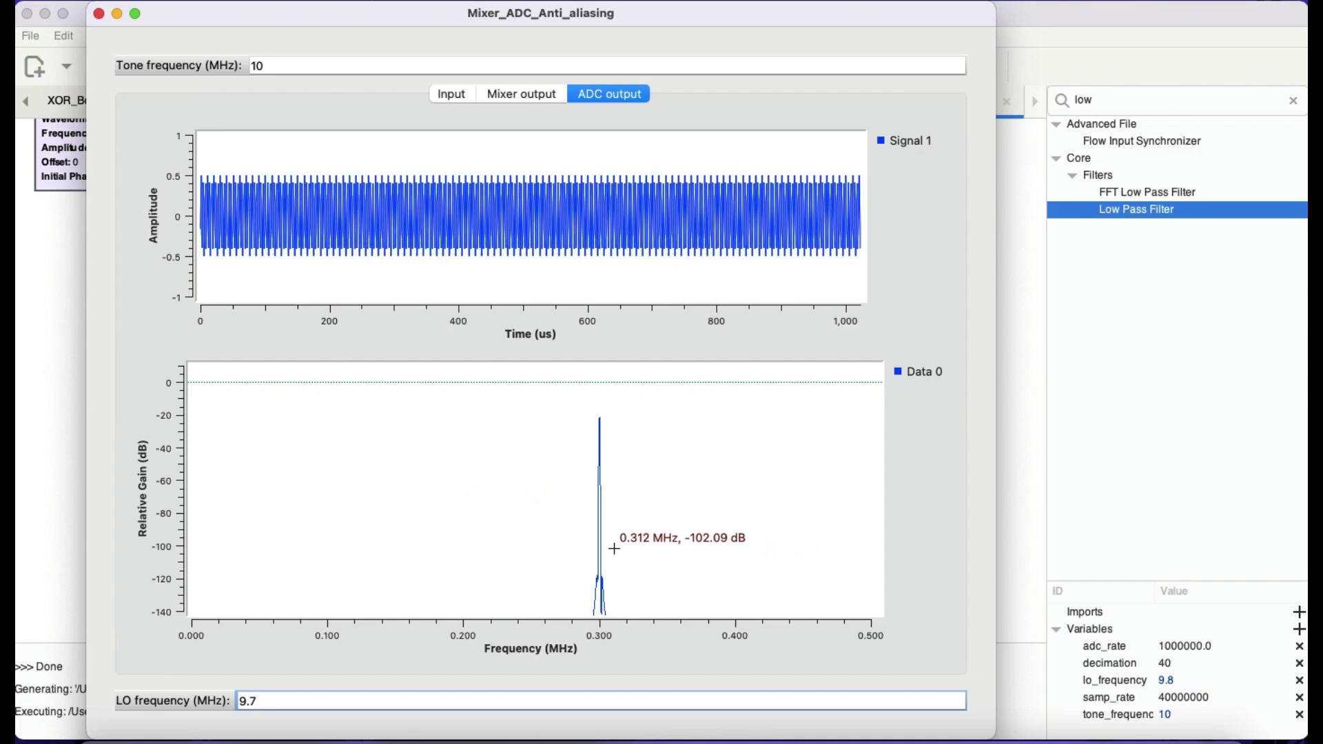
pyautogui.click(500, 93)
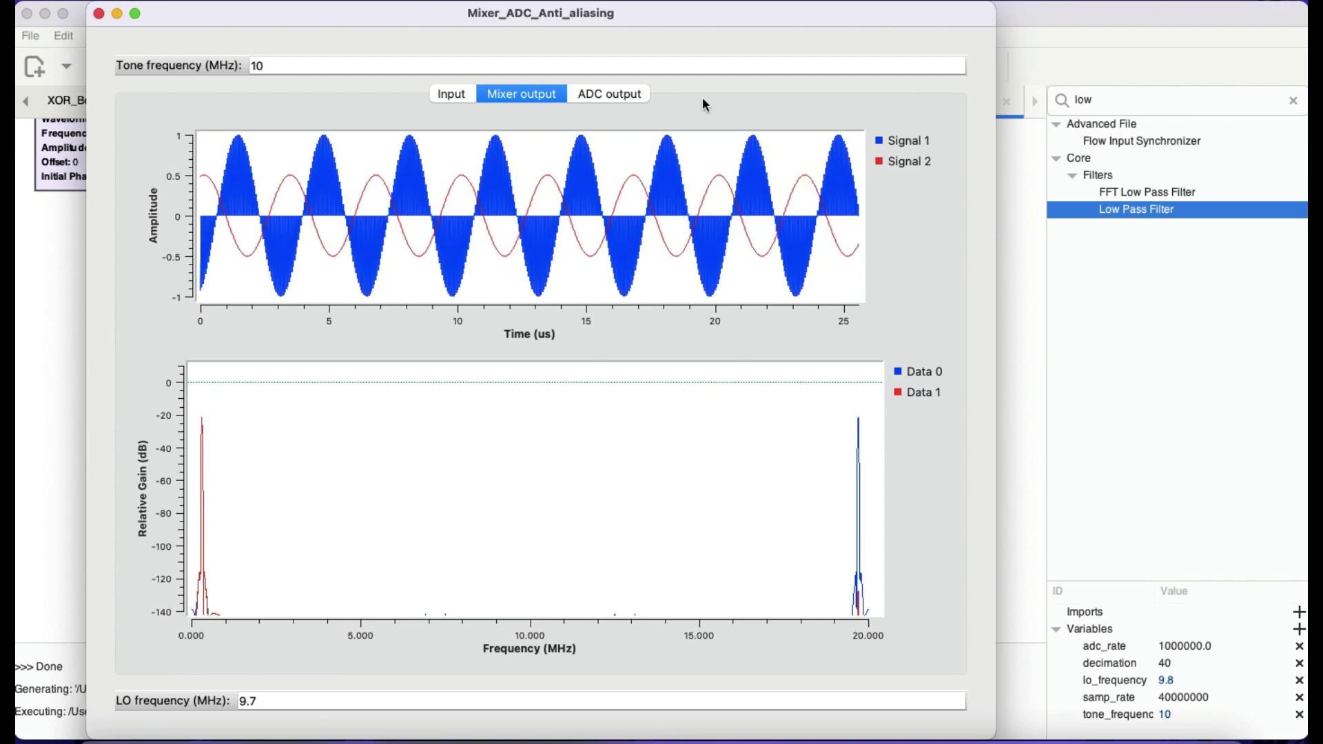
pyautogui.click(615, 100)
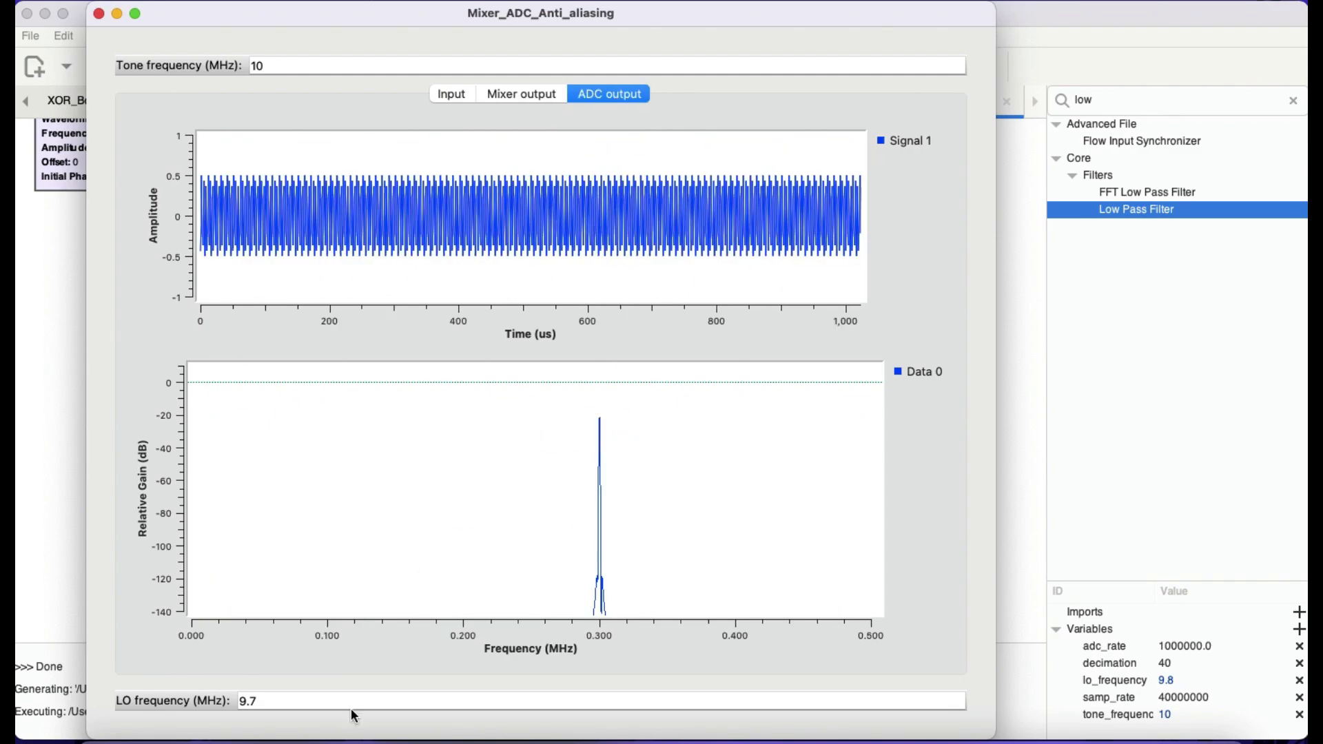
# - Lower the LO frequency in turn to 9.6 and 9.5 MHz while watching the ADC output spectrum
pyautogui.click(268, 703)
pyautogui.press('BackSpace')
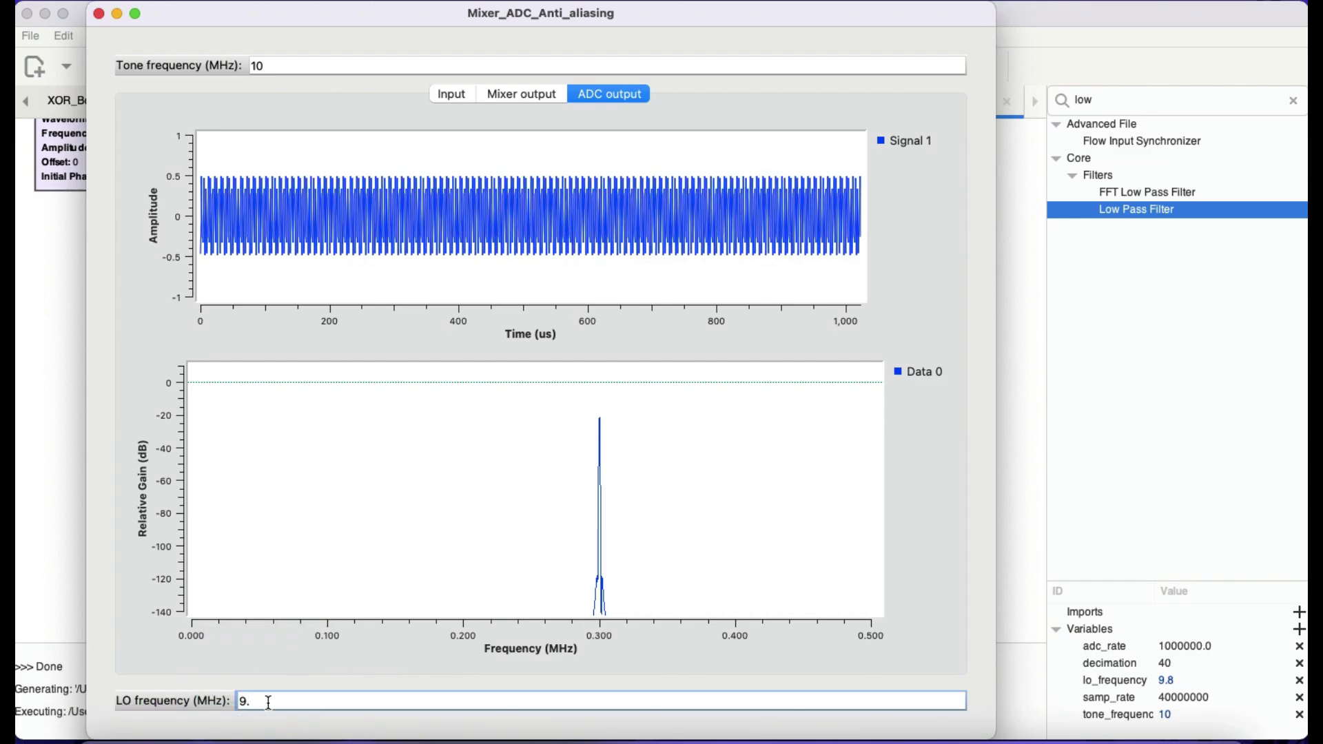
pyautogui.write('6')
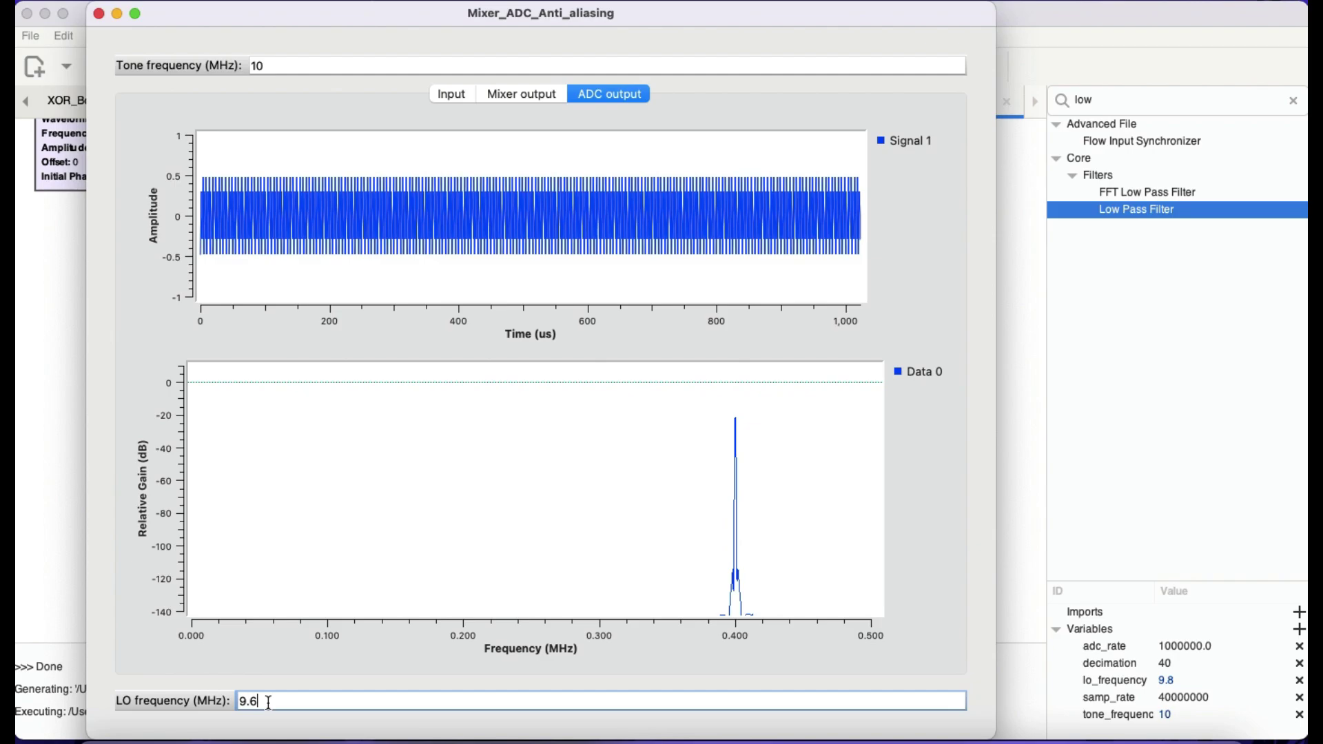
pyautogui.press('BackSpace')
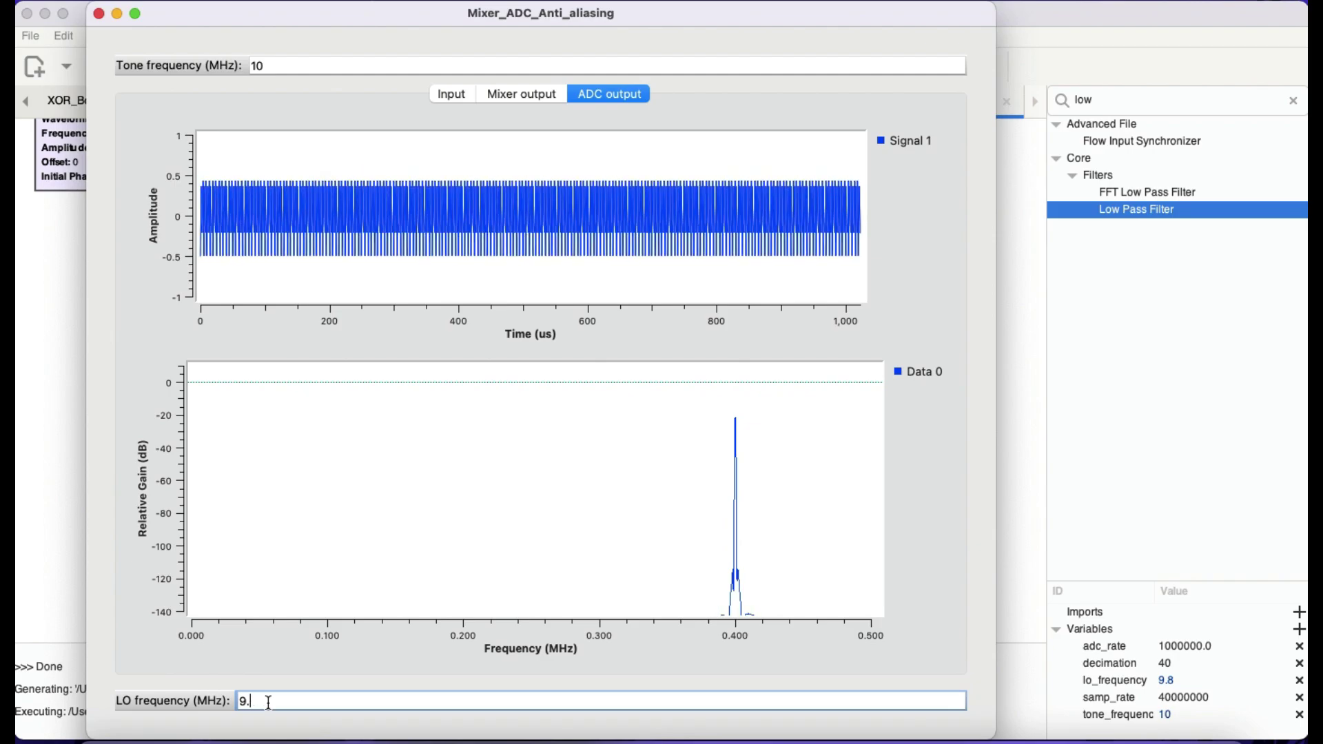
pyautogui.write('5')
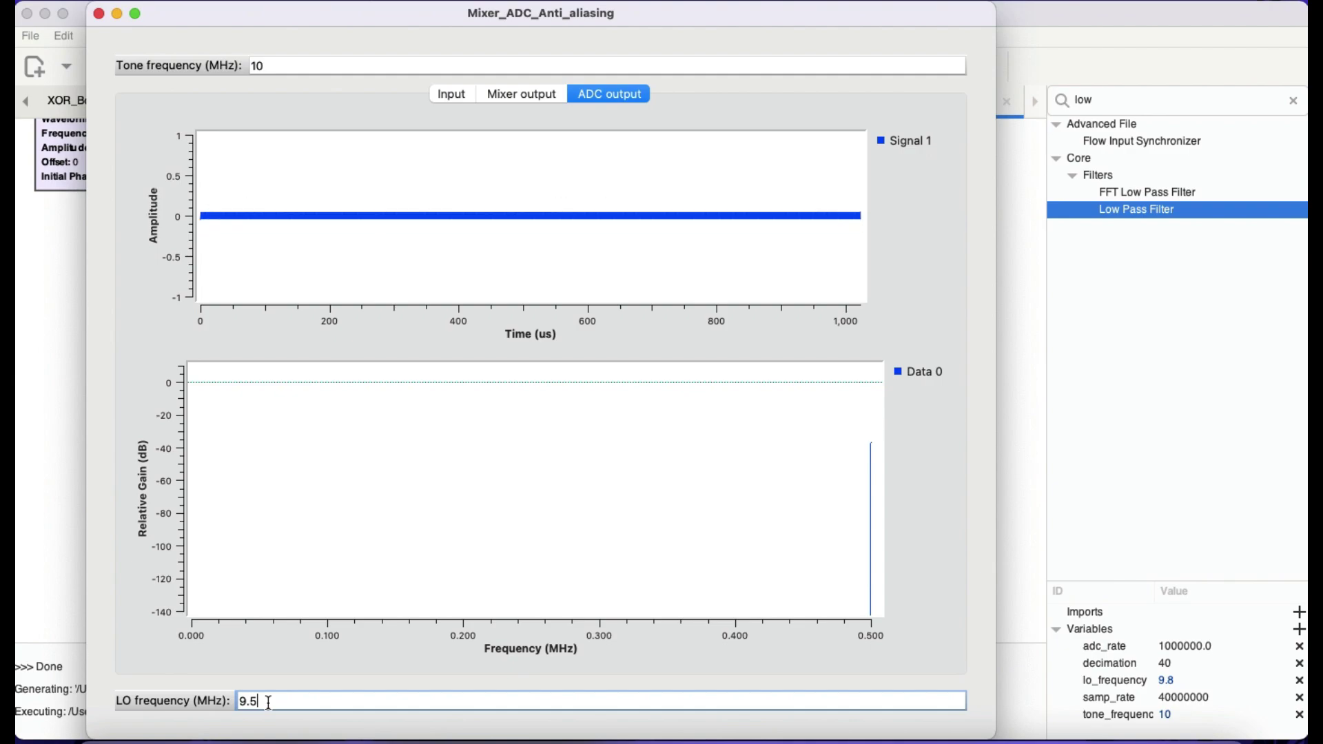
# - Set the LO frequency to 9.4 MHz, check the ADC output and close the simulation window
pyautogui.press('BackSpace')
pyautogui.write('4')
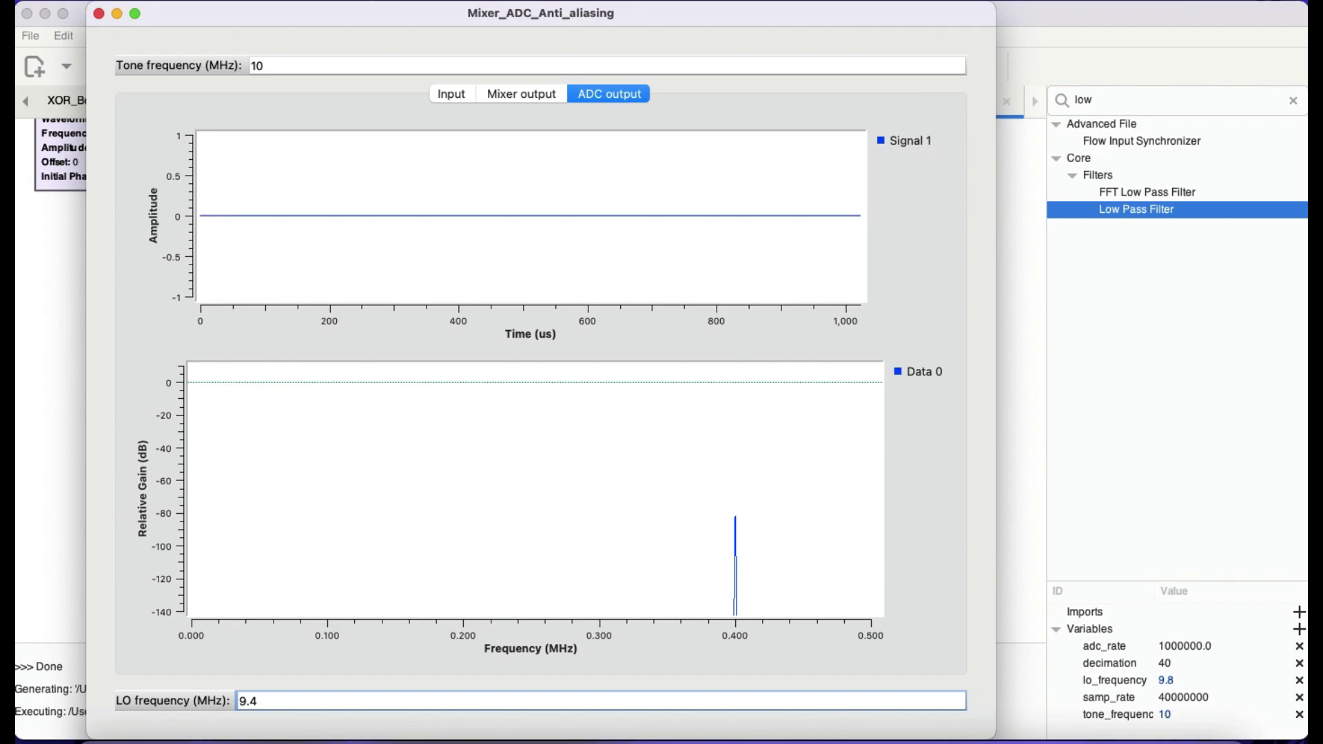
pyautogui.click(99, 15)
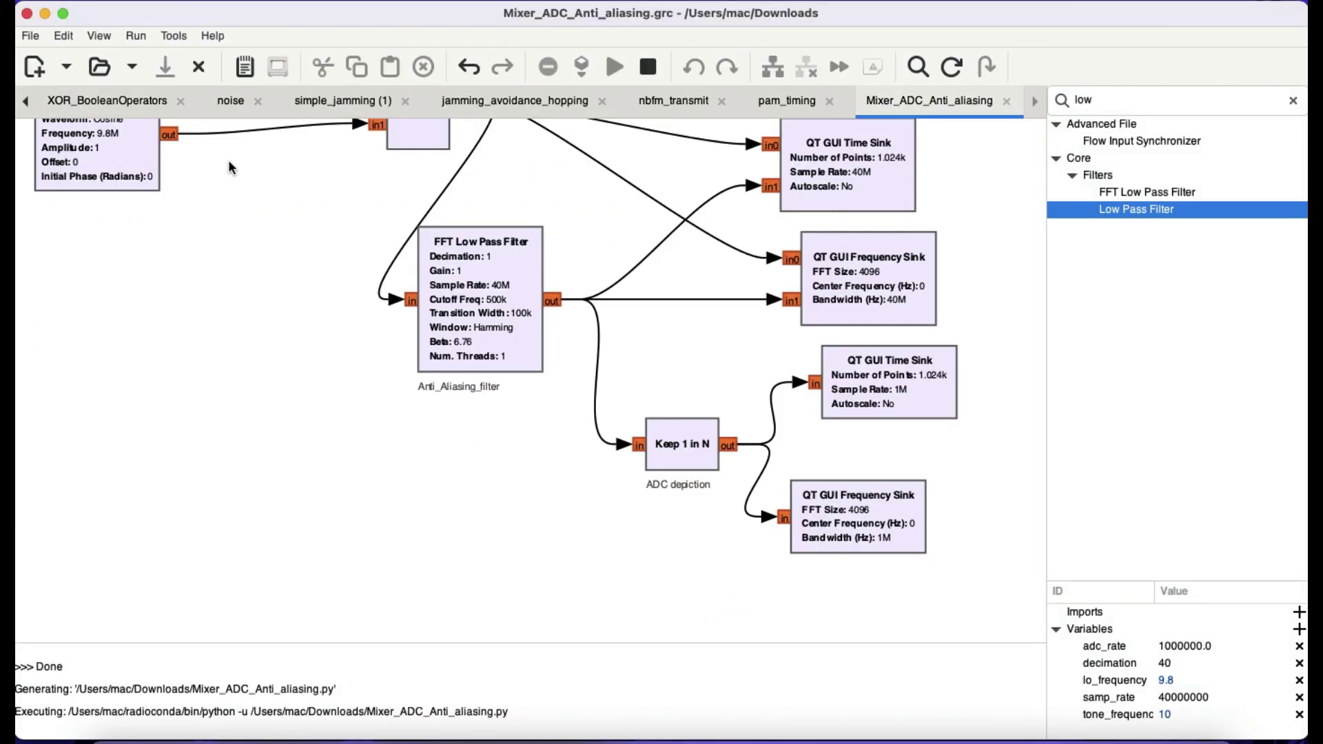
pyautogui.scroll(-4, 379, 345)
pyautogui.scroll(2, 379, 344)
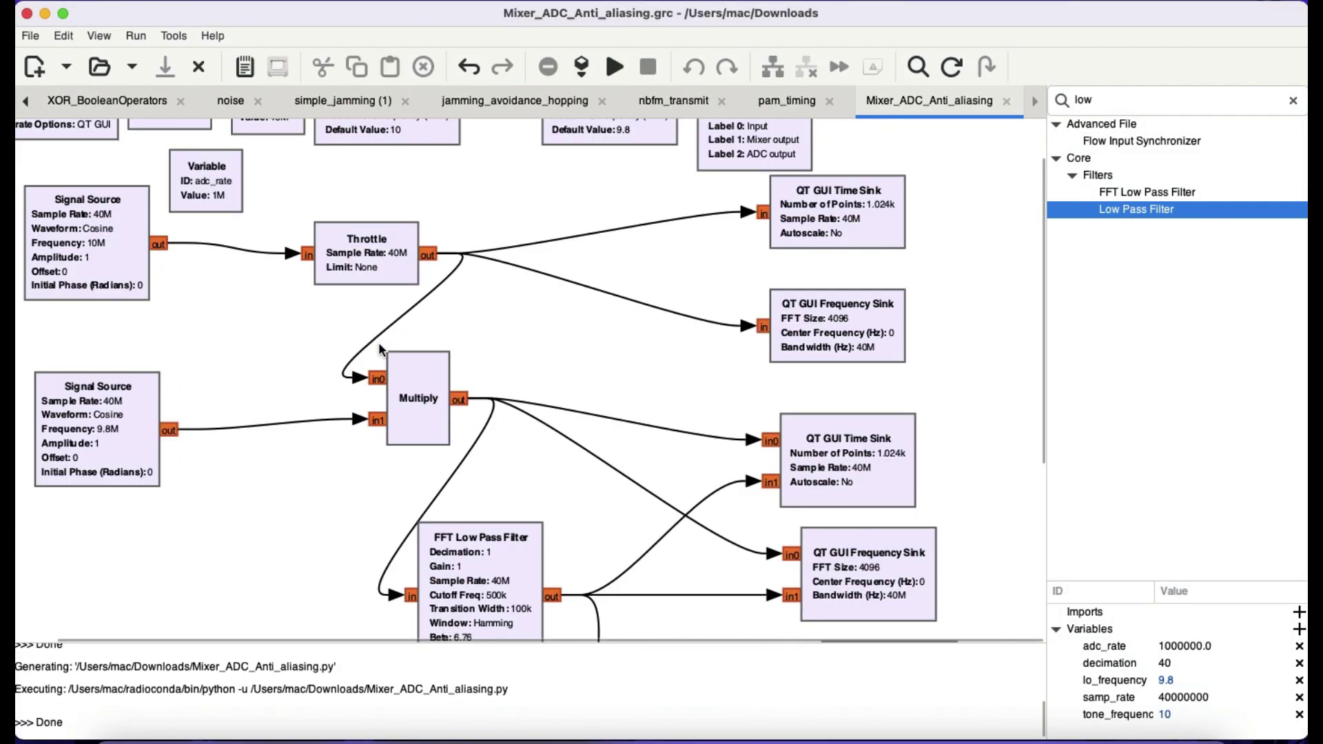